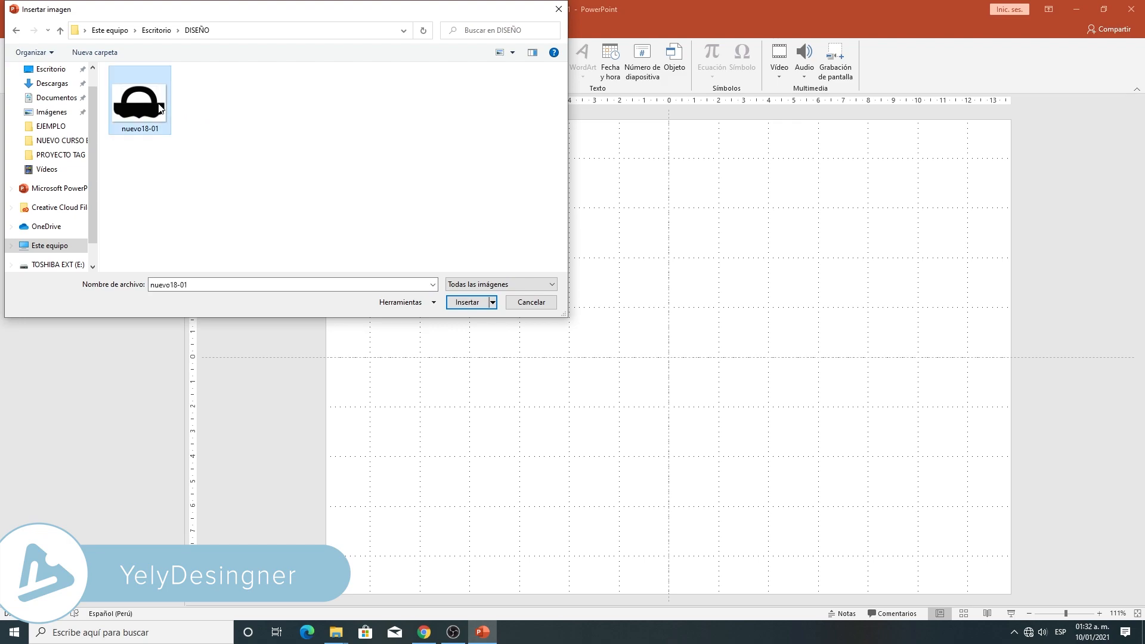
- Insert the image nuevo18-01 onto the slide
click(467, 302)
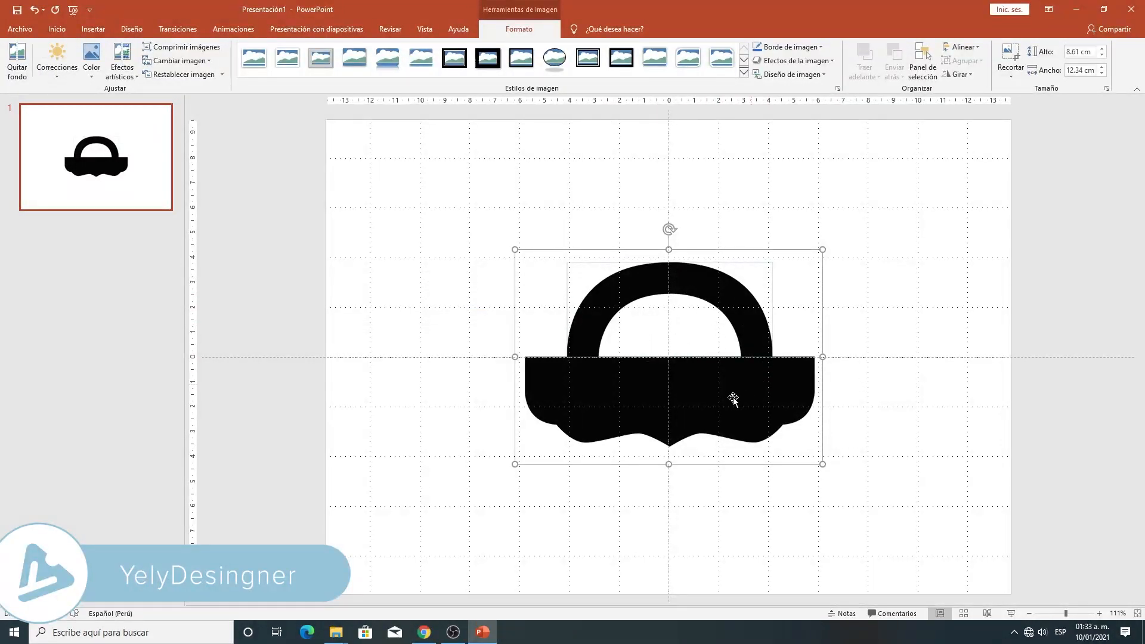
click(1077, 614)
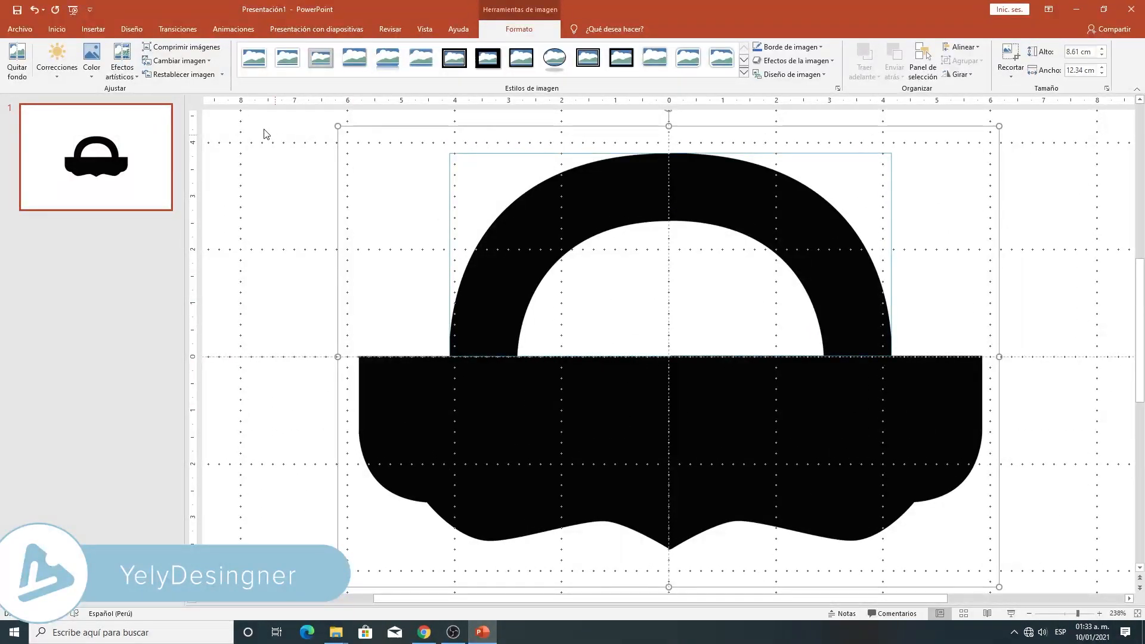
- Draw a block arc about 7.11 cm wide and 5.57 cm high, centred over the bag's handle with their top edges aligned
click(97, 34)
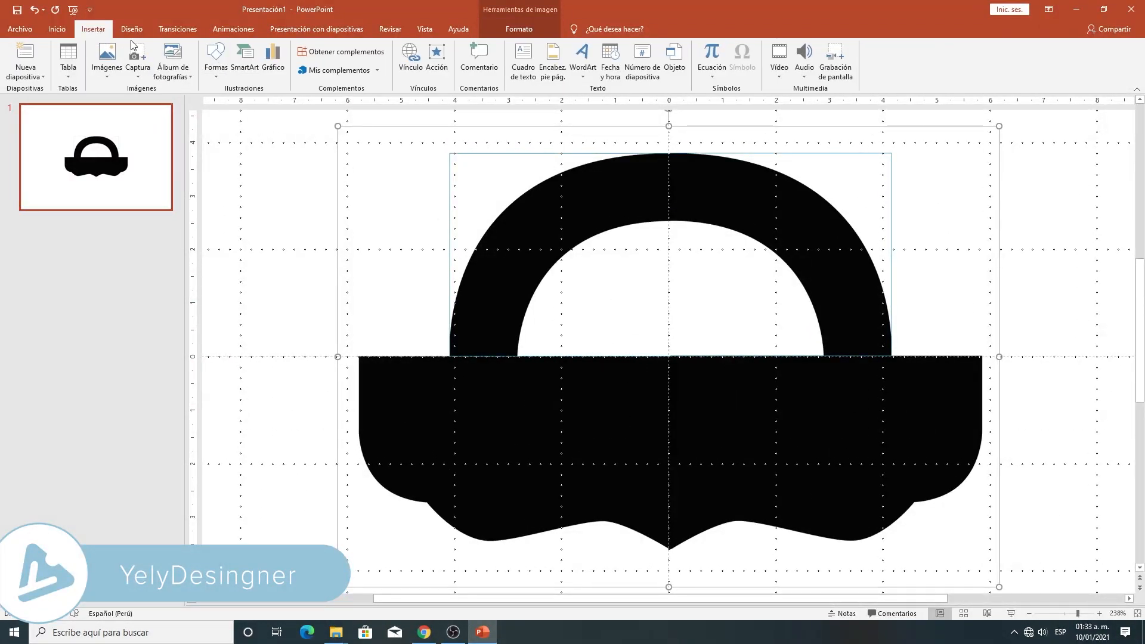
click(216, 75)
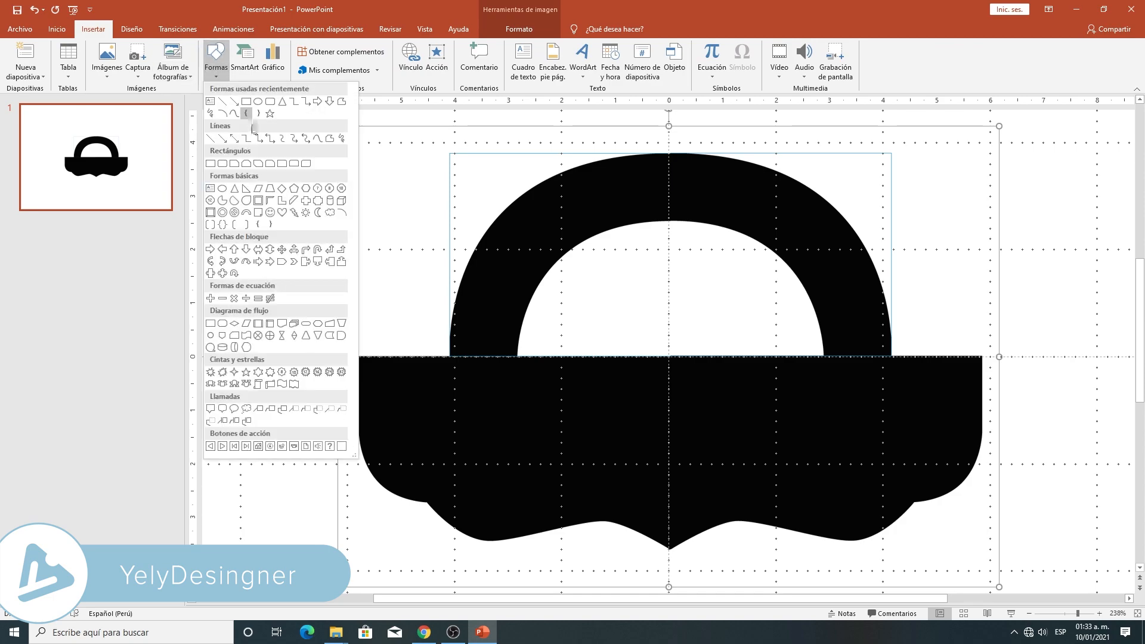
click(247, 213)
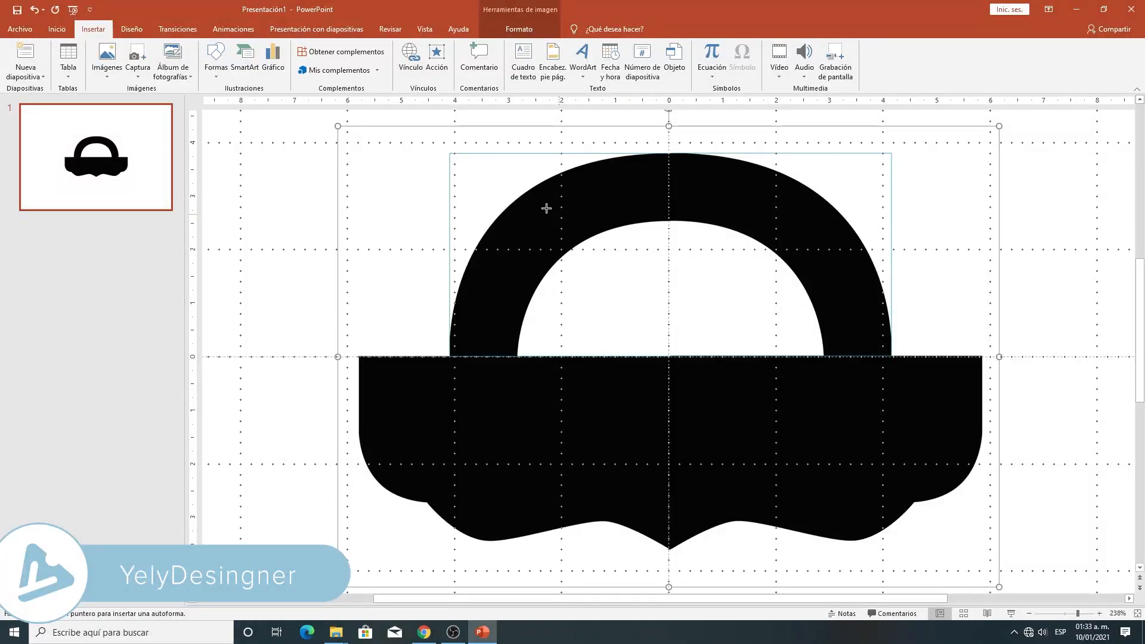
drag(544, 204, 925, 504)
drag(805, 256, 738, 210)
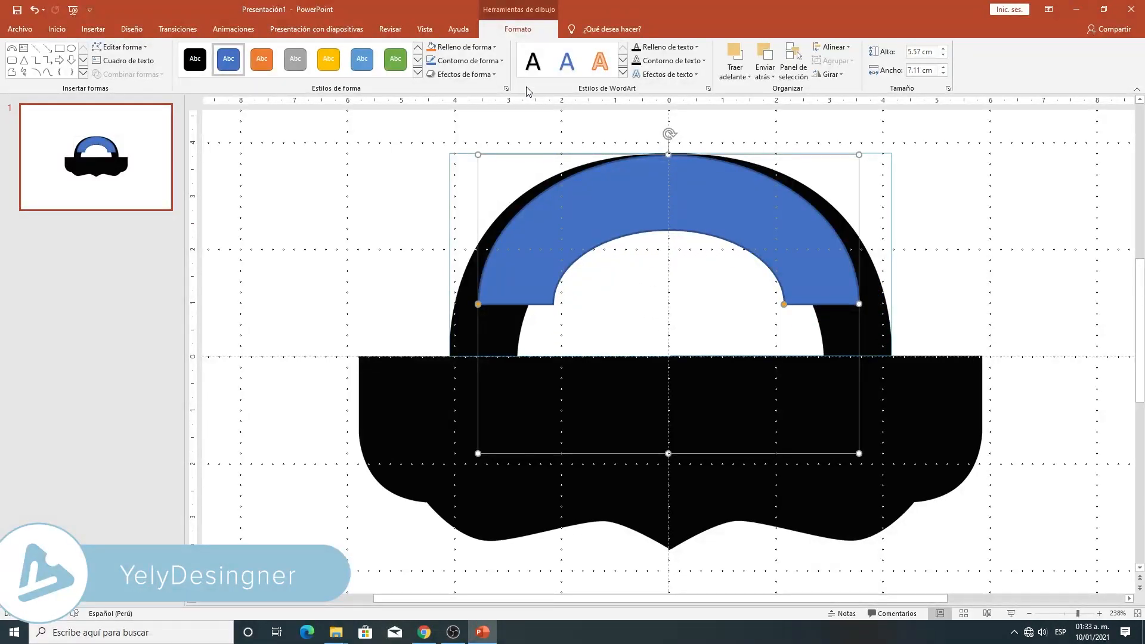
- Remove the block arc's fill and give it a red outline with a ¼ pt weight
click(476, 53)
click(452, 151)
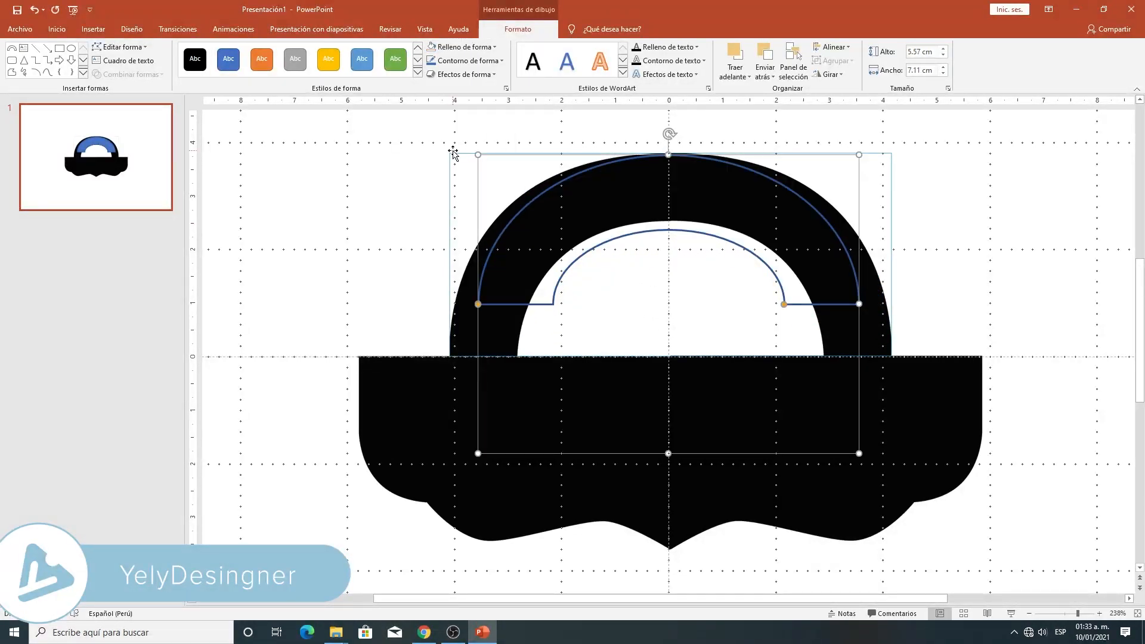
click(491, 62)
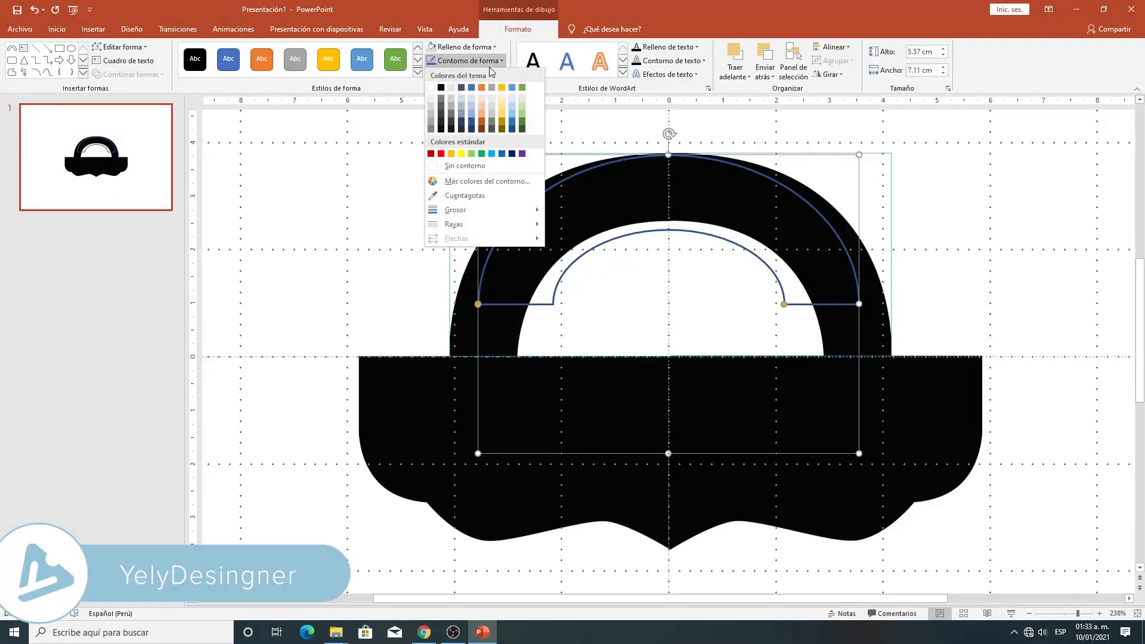
click(442, 153)
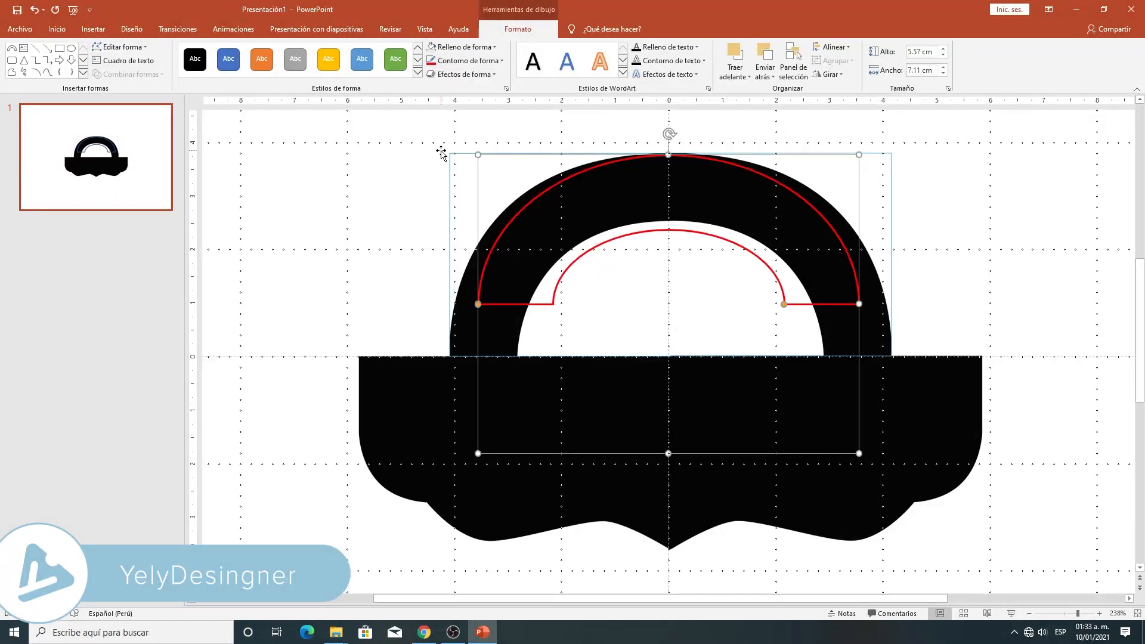
click(500, 63)
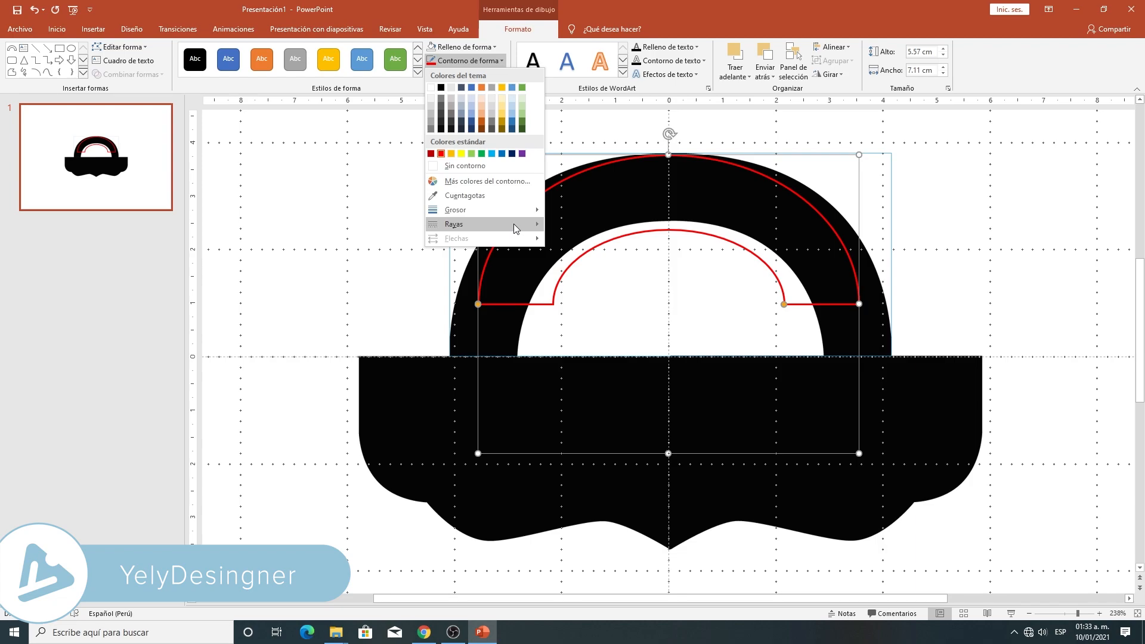
mouse_move(519, 210)
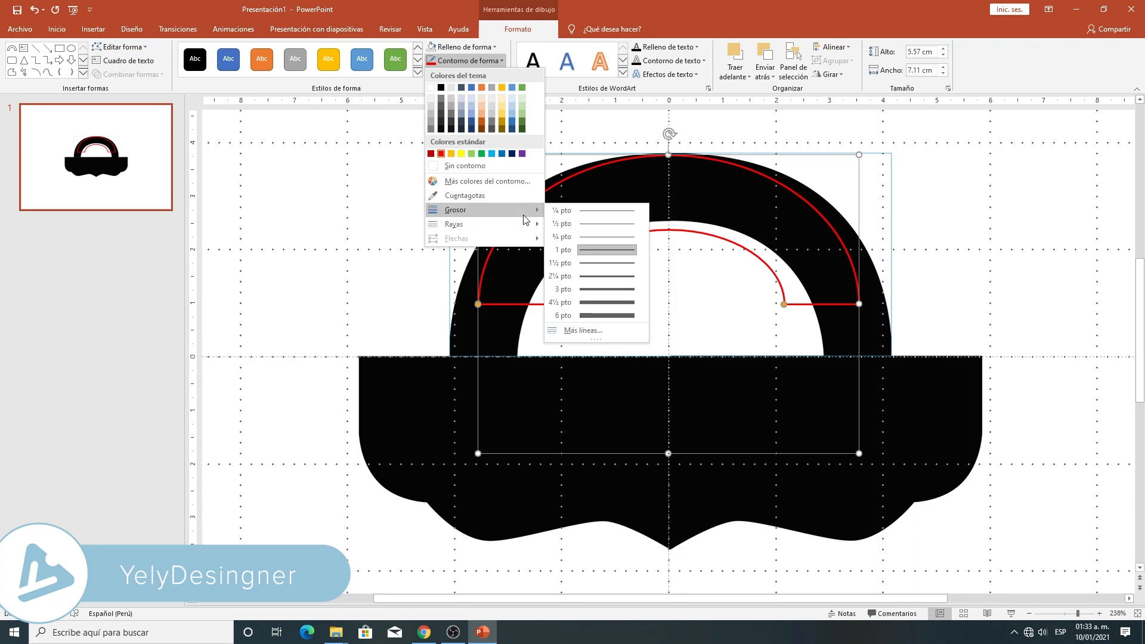
click(614, 210)
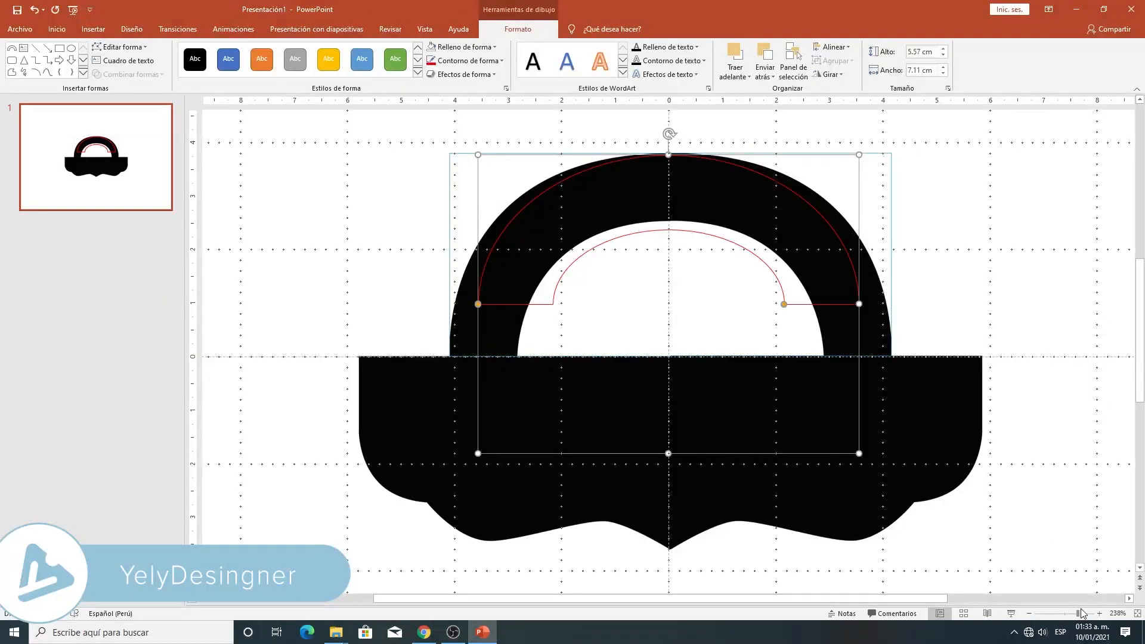
- Resize the block arc to about 8.24 × 7.49 cm over the handle and adjust its band thickness to match the inner opening
scroll(546, 261, up, 1)
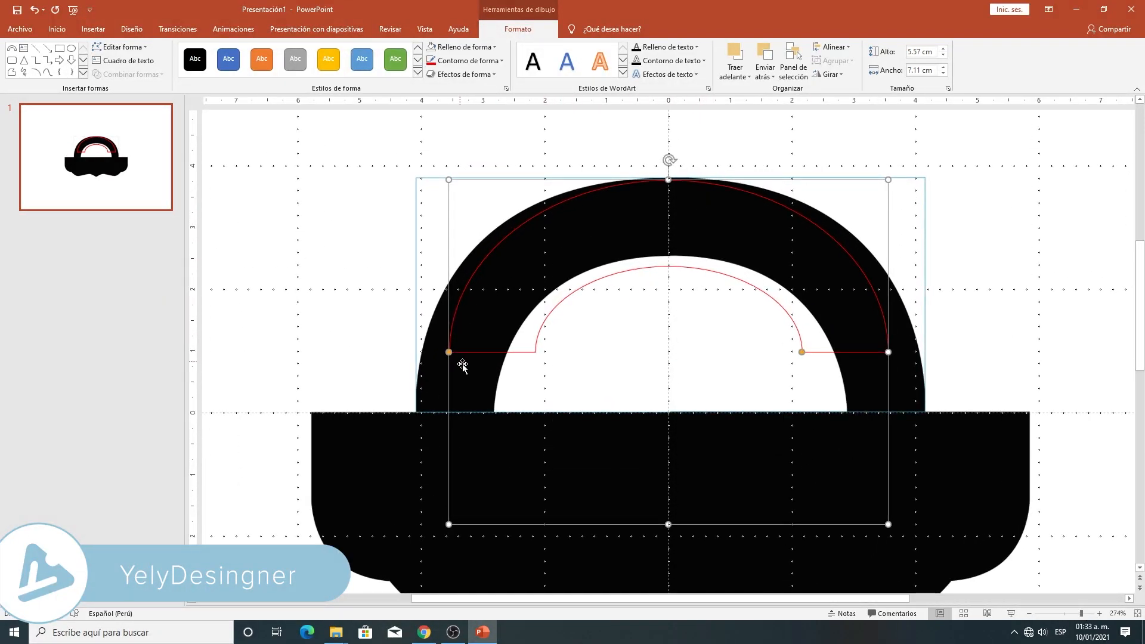
drag(448, 524, 418, 626)
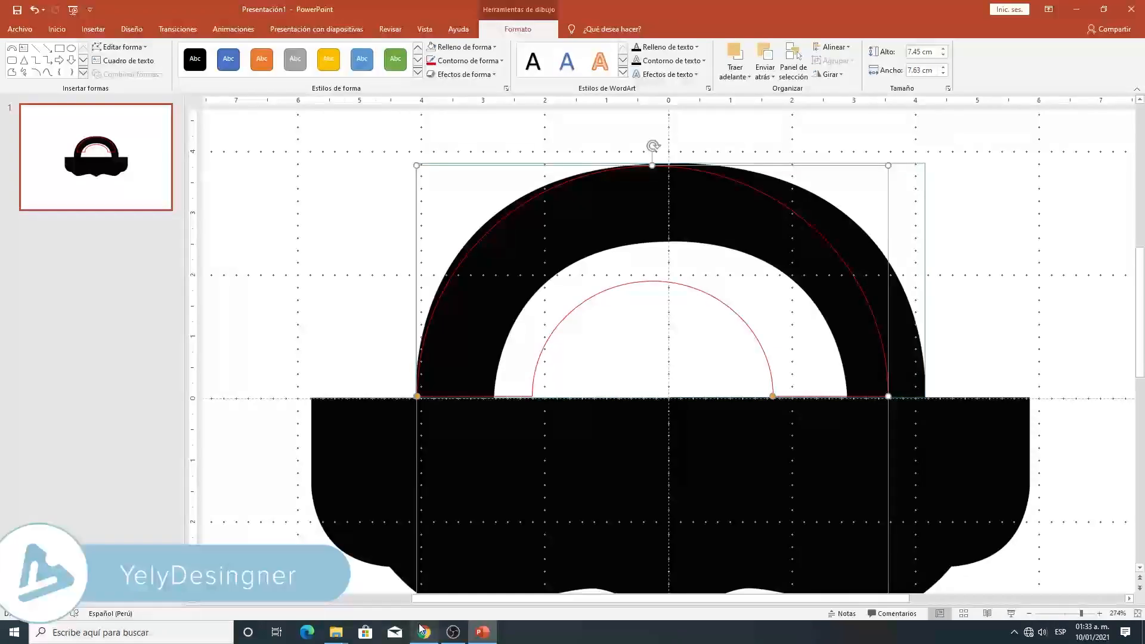
drag(888, 166, 925, 165)
drag(672, 163, 671, 161)
drag(810, 394, 848, 400)
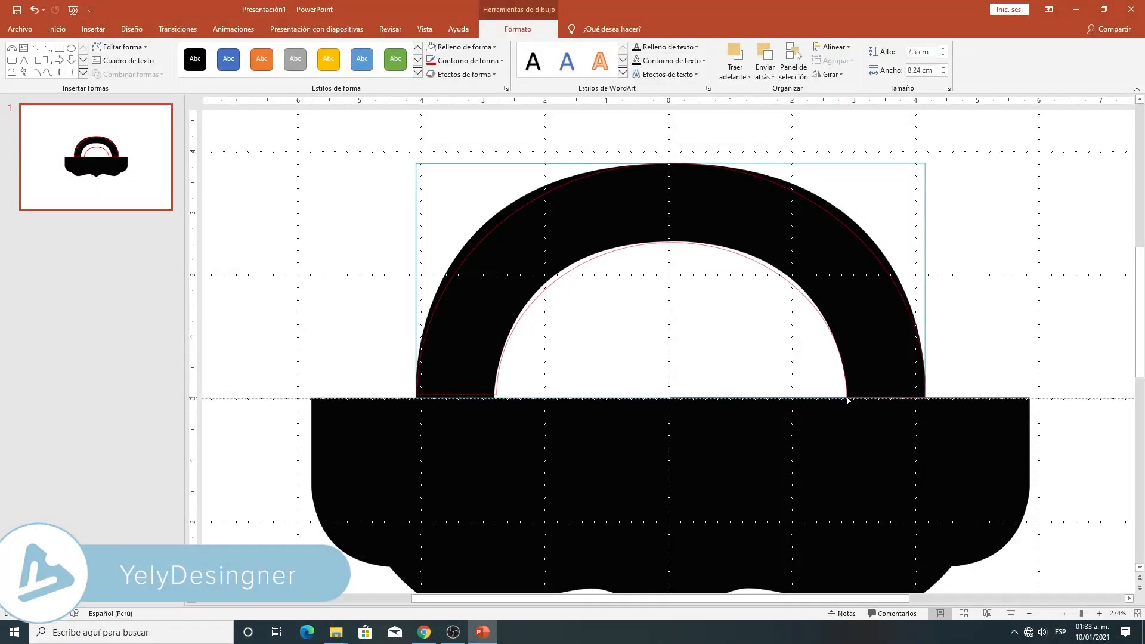
drag(847, 400, 847, 399)
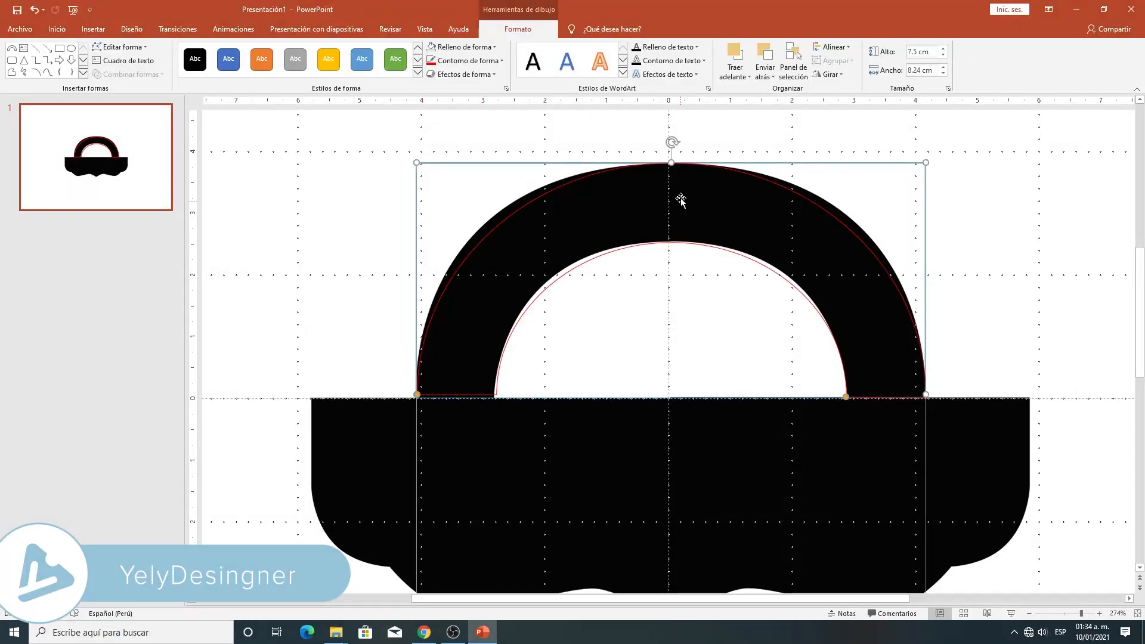
drag(671, 160, 671, 163)
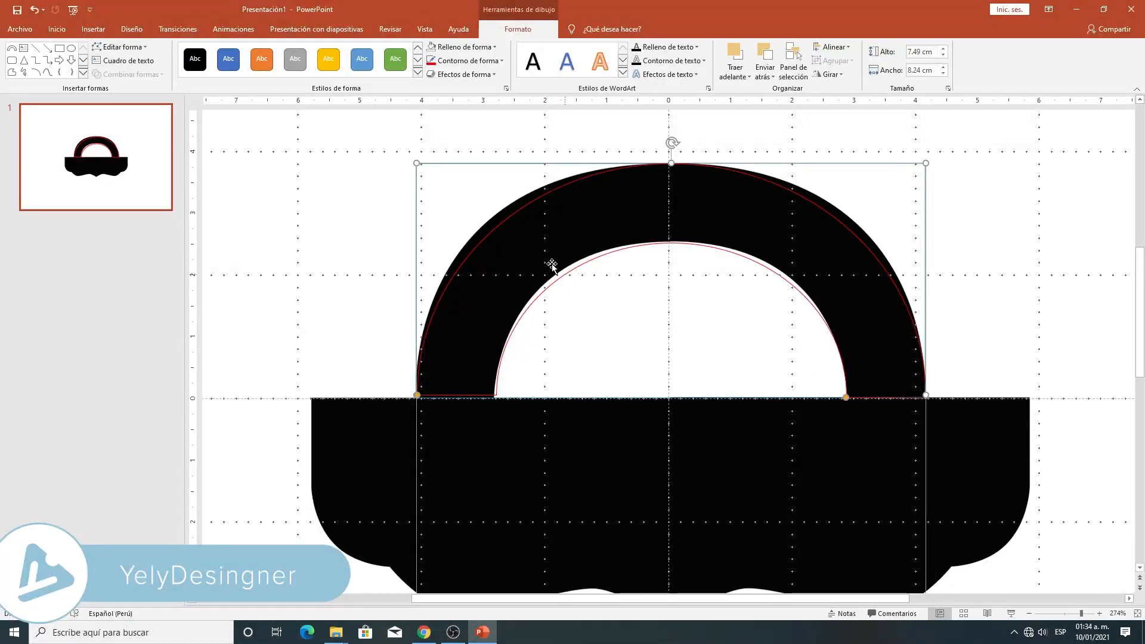
- Edit the arc's points, moving the two upper inner points and bending the curve to follow the handle's inner edge
click(118, 47)
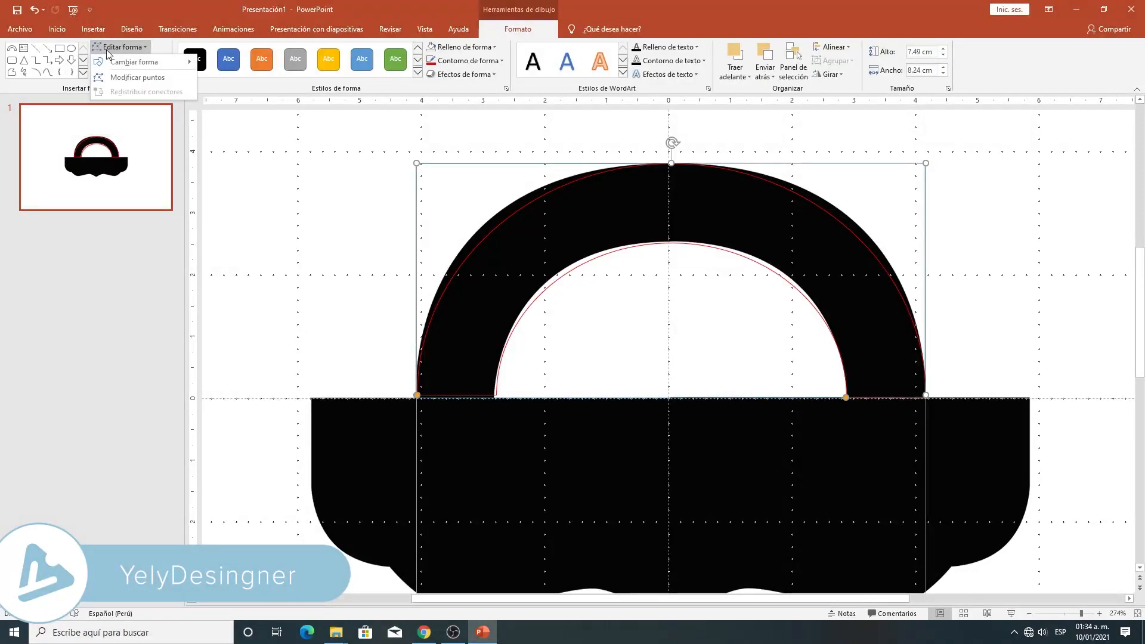
click(129, 79)
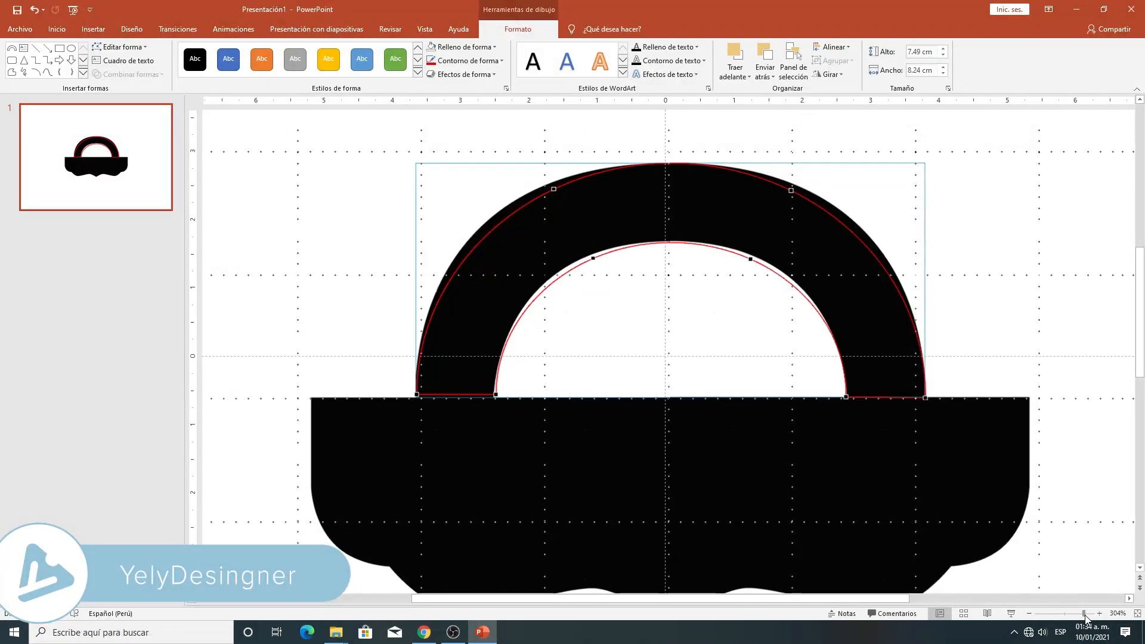
scroll(519, 384, up, 3)
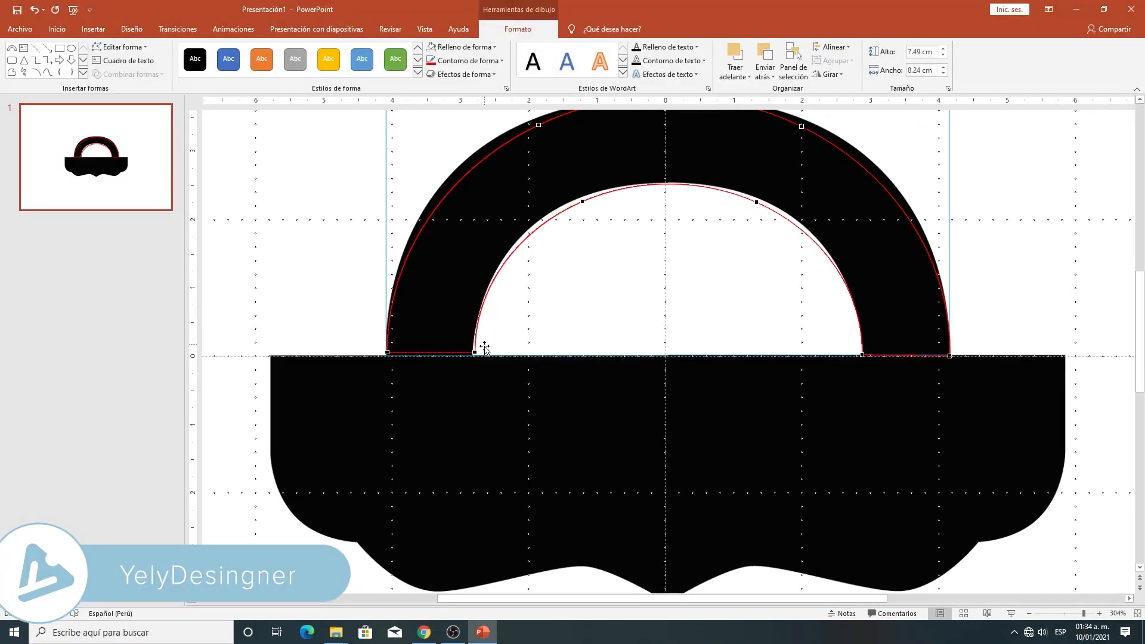
click(583, 201)
drag(582, 203, 580, 196)
drag(759, 202, 769, 202)
drag(818, 231, 822, 227)
- Move the inner and outer points at the arc's left foot down onto the top edge of the bag's body
click(473, 353)
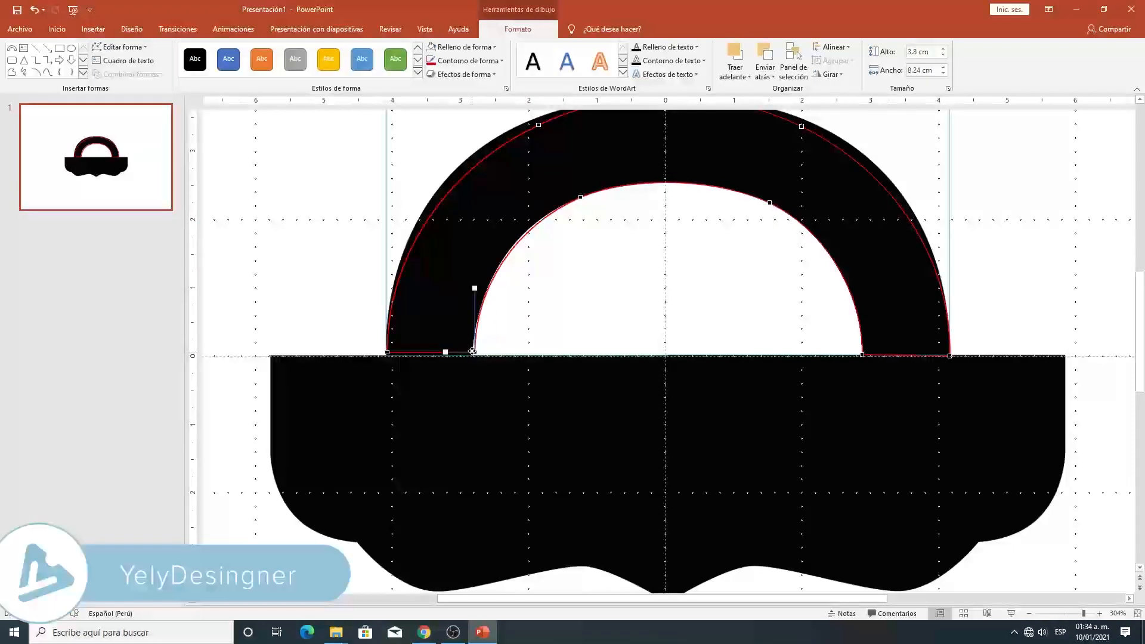
drag(473, 353, 473, 356)
drag(387, 352, 387, 354)
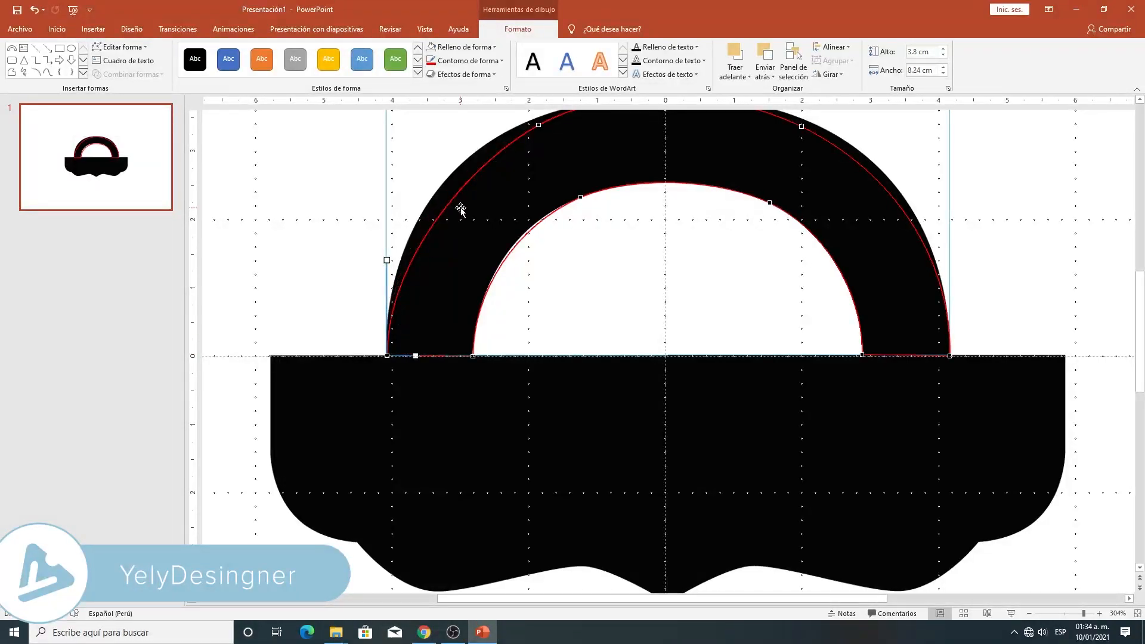
- Reposition the two upper outer points of the arc and bend the upper-left curve towards the handle's outer edge
scroll(506, 197, up, 2)
click(539, 195)
drag(539, 195, 515, 198)
drag(446, 236, 424, 239)
drag(587, 164, 592, 159)
drag(802, 197, 813, 195)
- Reshape the arc's right outer curve and its left inner curve to match the edges of the handle
click(951, 427)
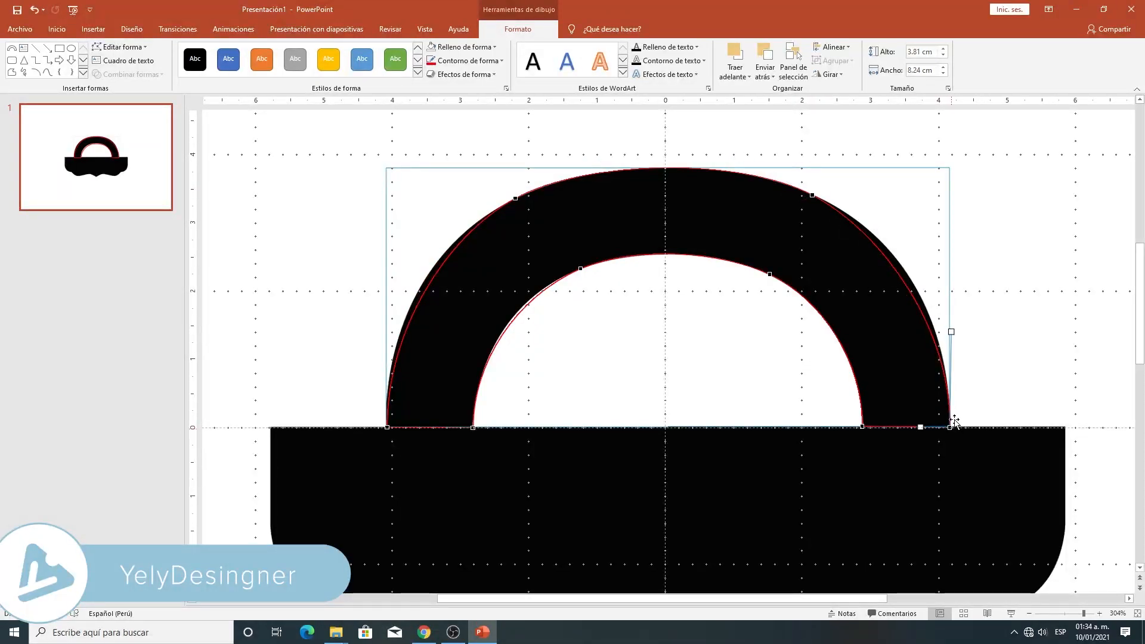
drag(950, 331, 948, 291)
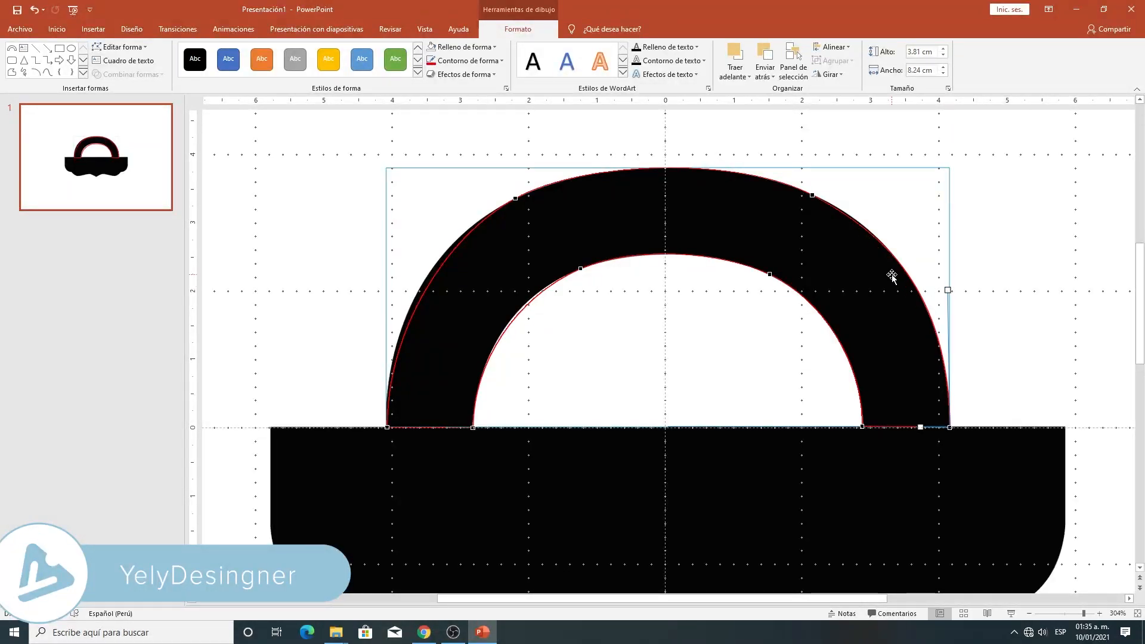
click(811, 196)
drag(881, 225, 886, 229)
click(581, 268)
drag(512, 294, 511, 293)
- Bend the arc's left outer curve from its lower and upper points to follow the handle's outer edge
drag(1083, 618, 1086, 618)
click(359, 494)
drag(359, 492, 354, 377)
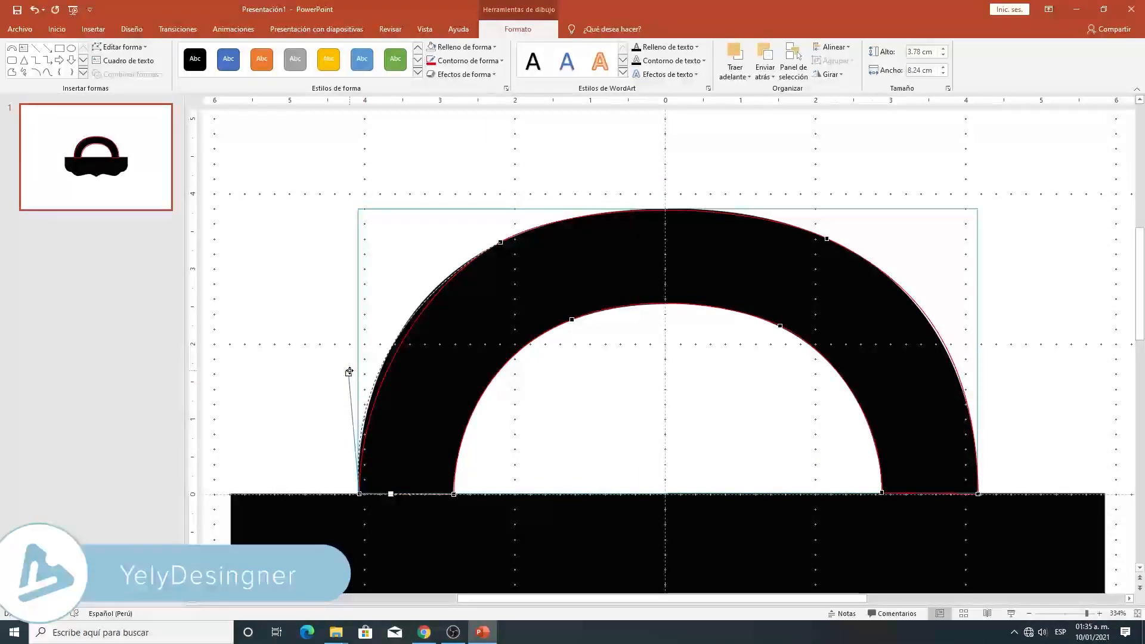
click(494, 243)
drag(422, 285, 422, 281)
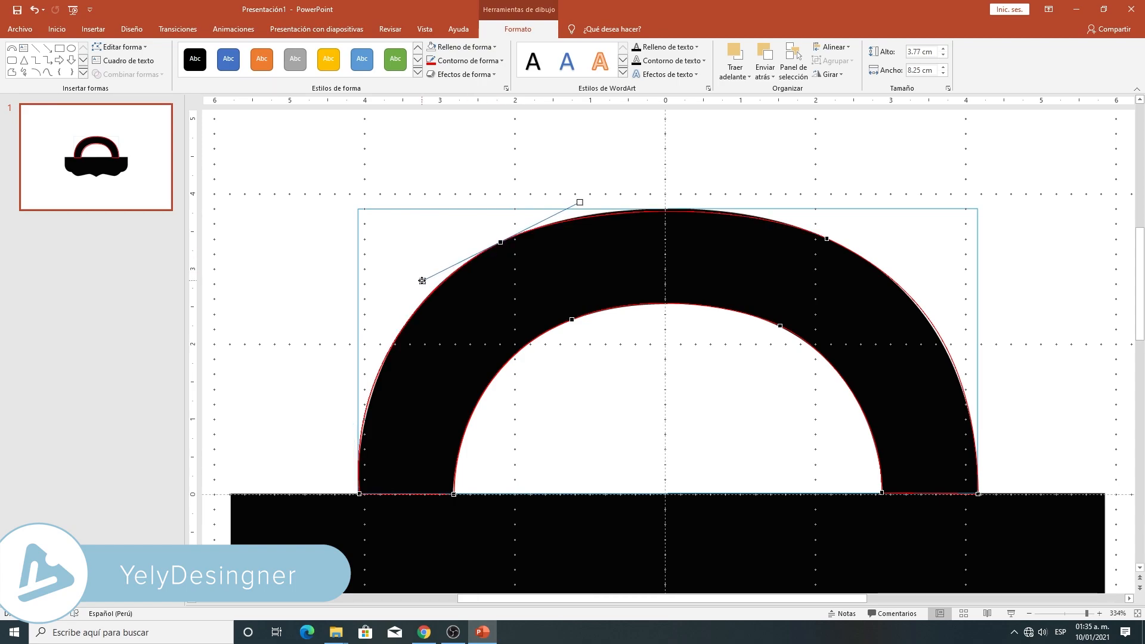
click(665, 207)
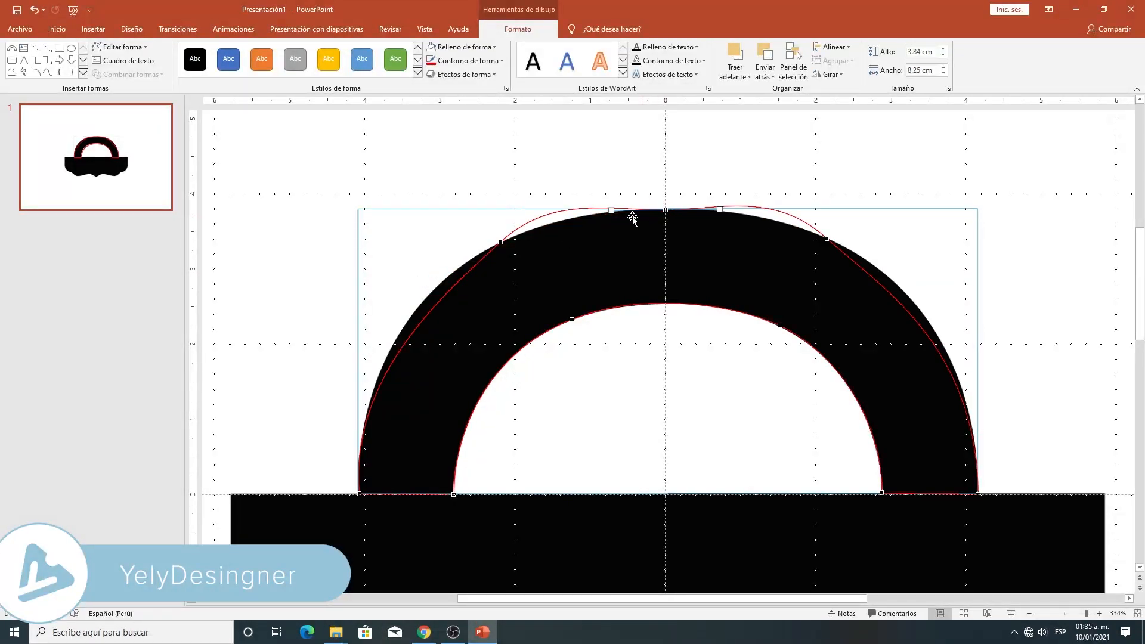
drag(612, 211, 636, 214)
key(ctrl+z)
key(ctrl+z)
key(ctrl+z)
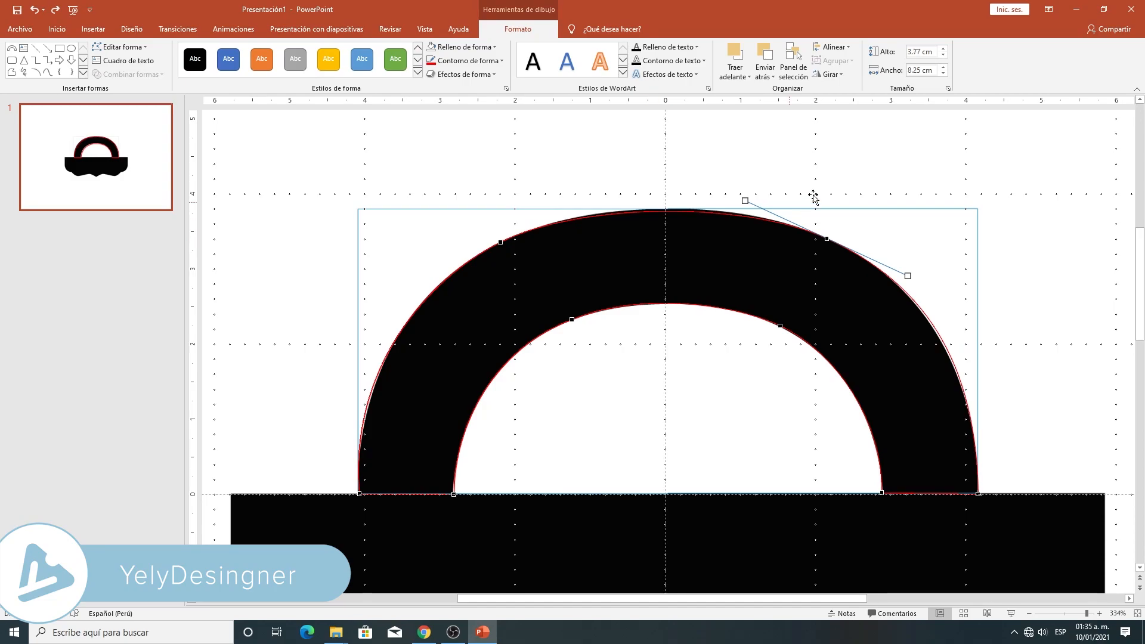
- Raise the arc's top curve from its upper-right outer point and fine-tune the lower-left outer curve against the handle
drag(746, 200, 740, 198)
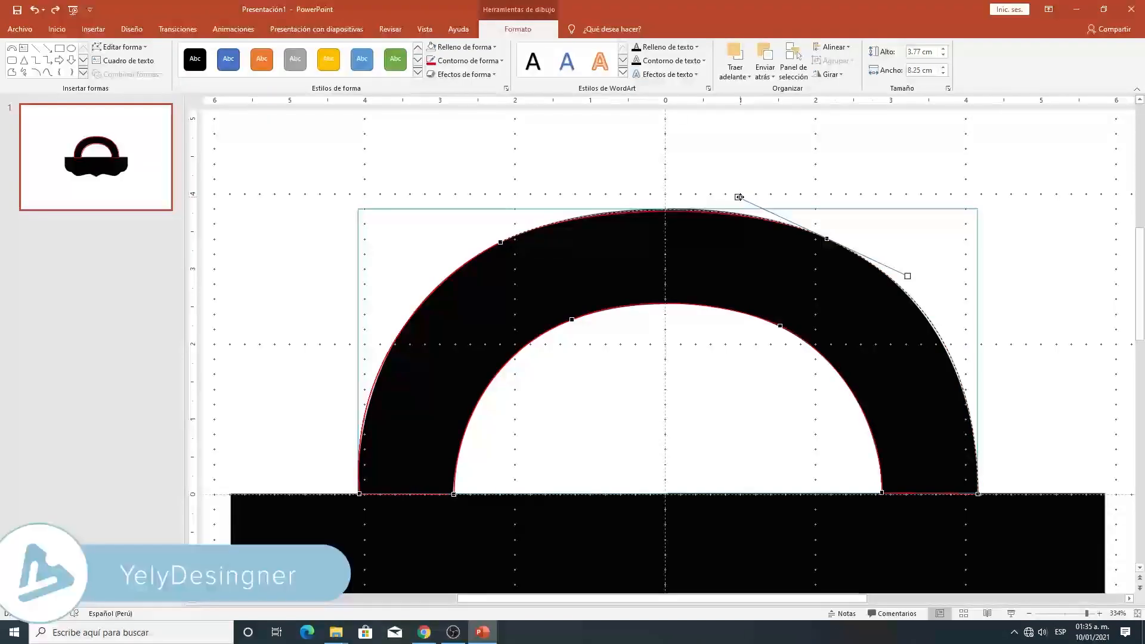
scroll(627, 285, down, 3)
click(359, 408)
drag(1087, 614, 1089, 614)
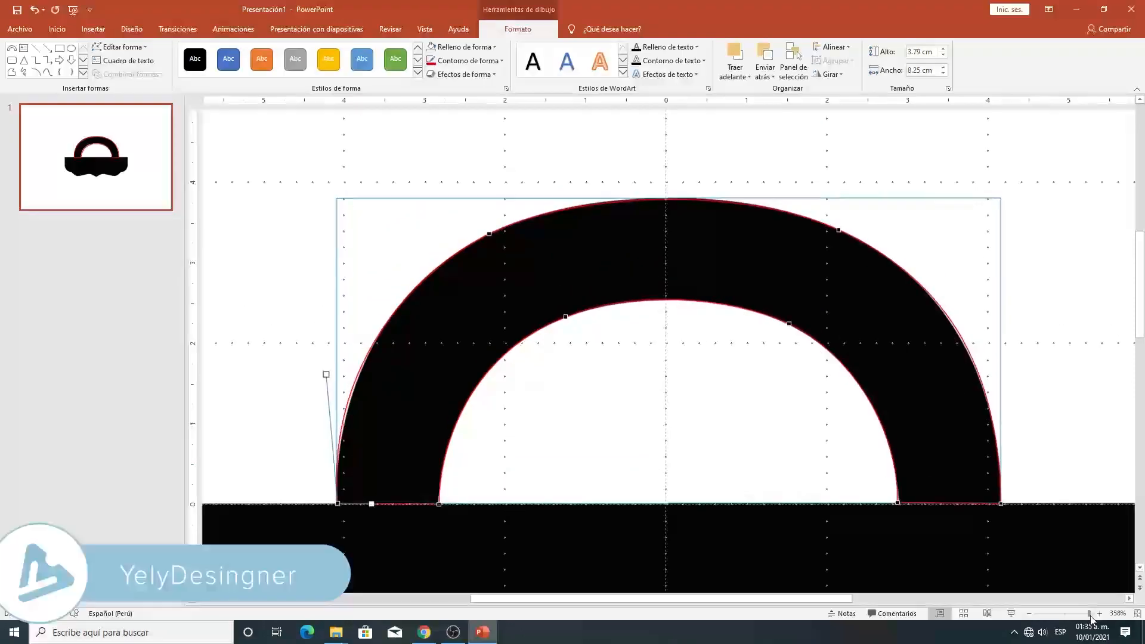
drag(328, 369, 332, 365)
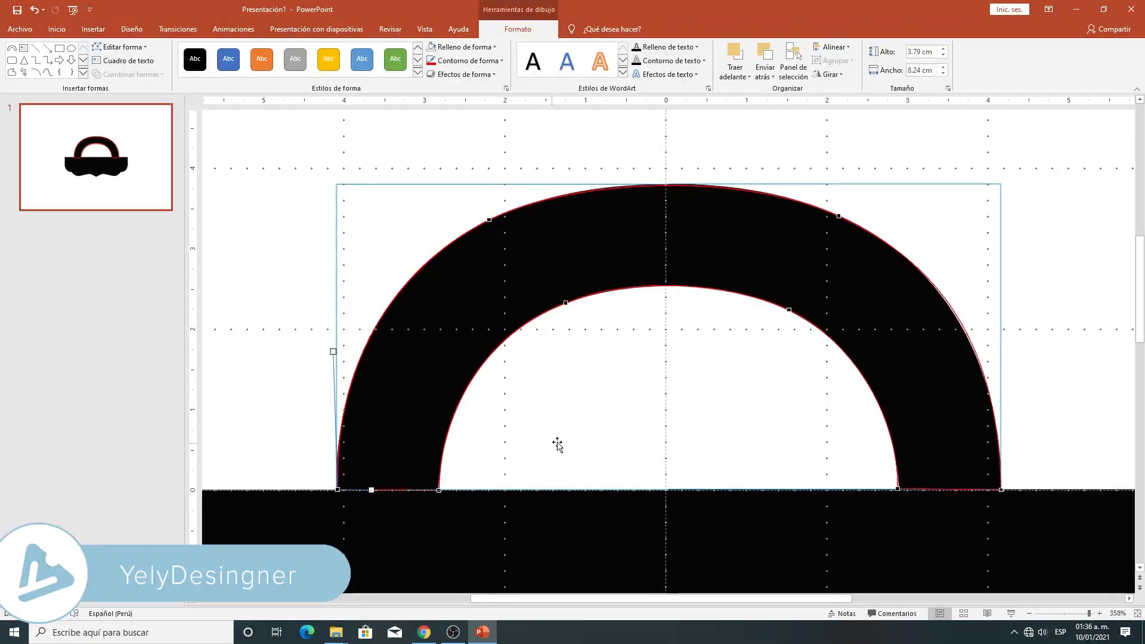
- Fine-tune the curvature below the arc's upper-right outer point to fit the handle's outer edge
scroll(836, 391, up, 2)
scroll(838, 388, down, 1)
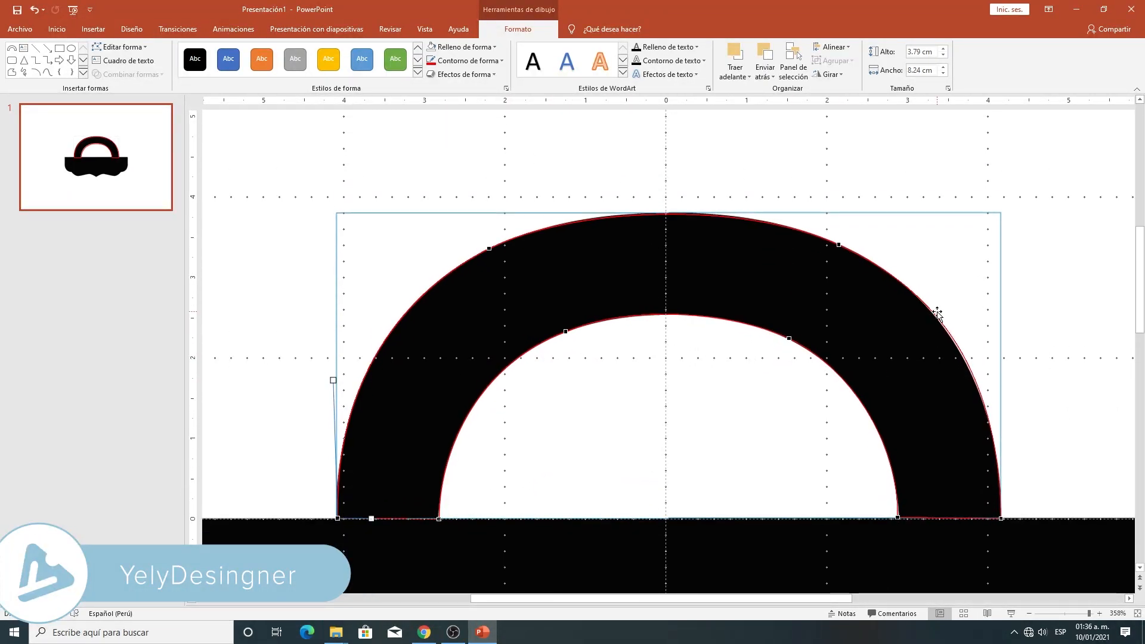
click(839, 244)
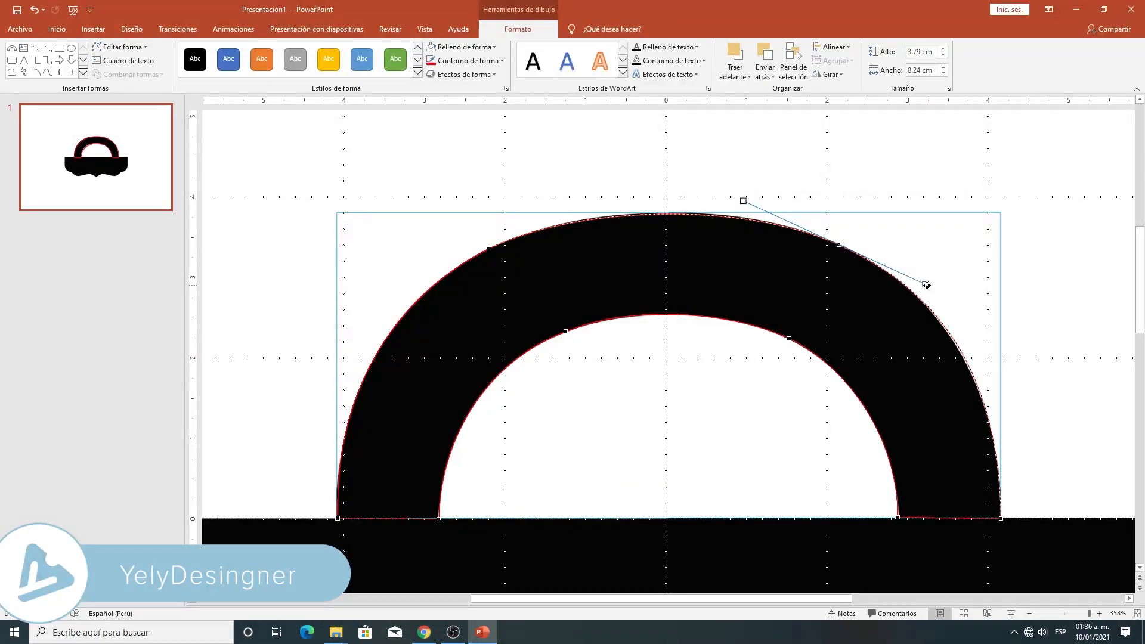
drag(924, 284, 921, 284)
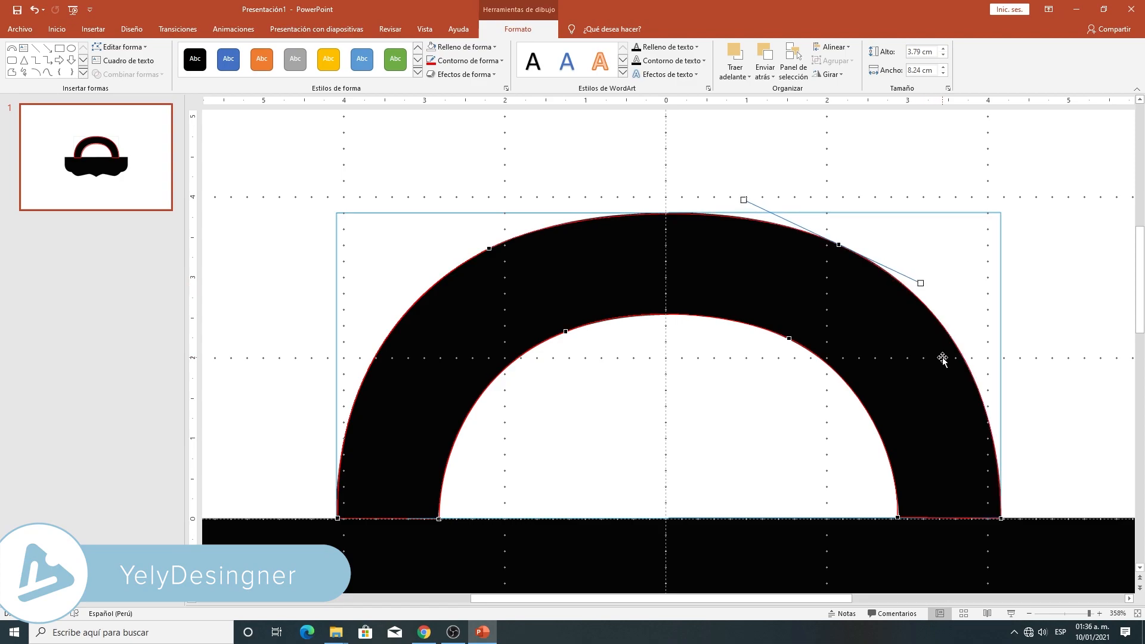
scroll(896, 398, down, 4)
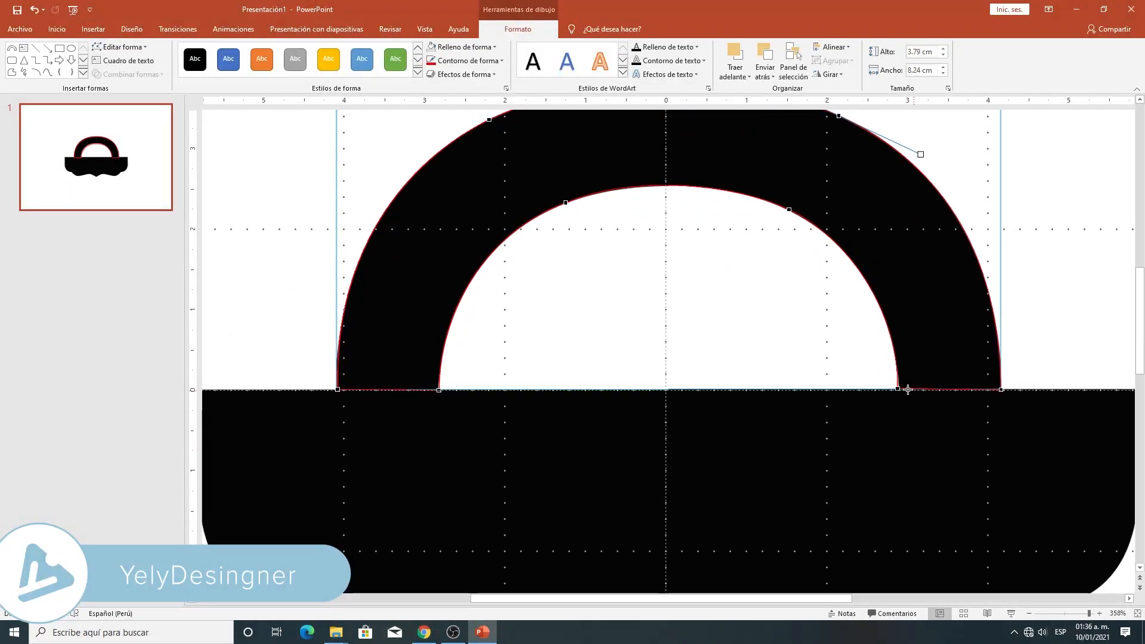
- Adjust the arc's lower-right inner point and its curvature to match the handle's inner edge, and finish editing points
click(897, 390)
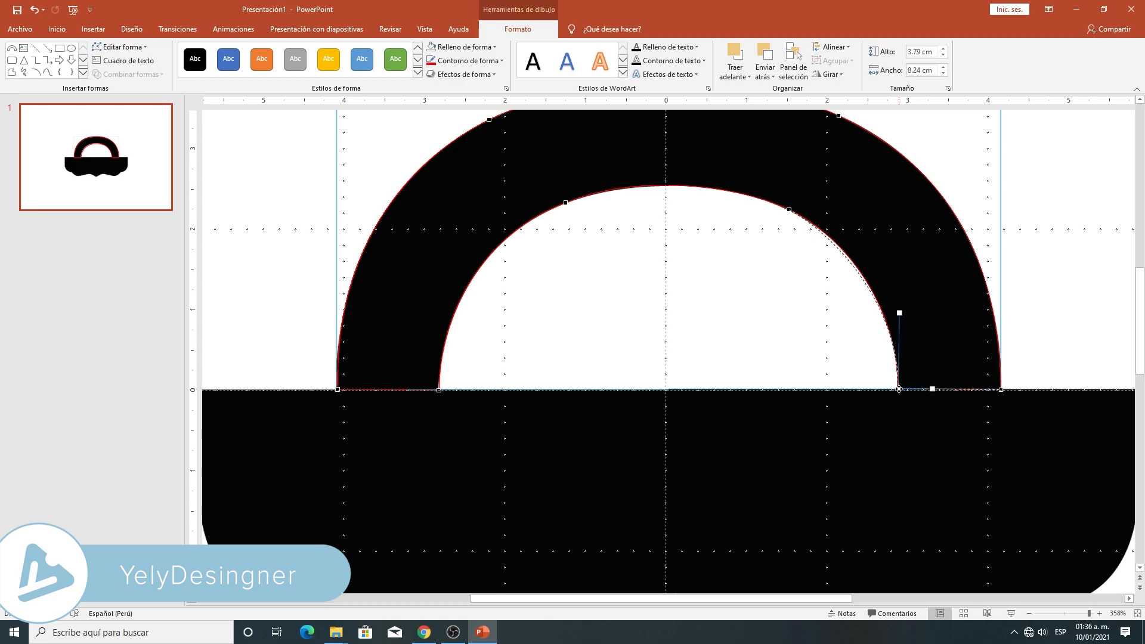
drag(899, 313, 901, 312)
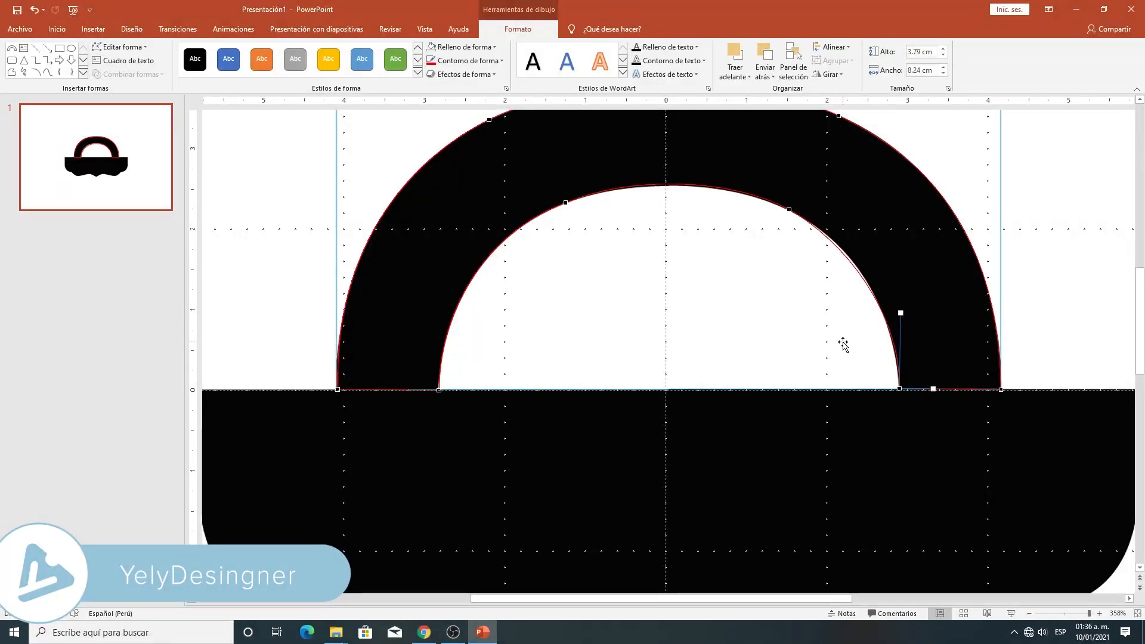
click(789, 209)
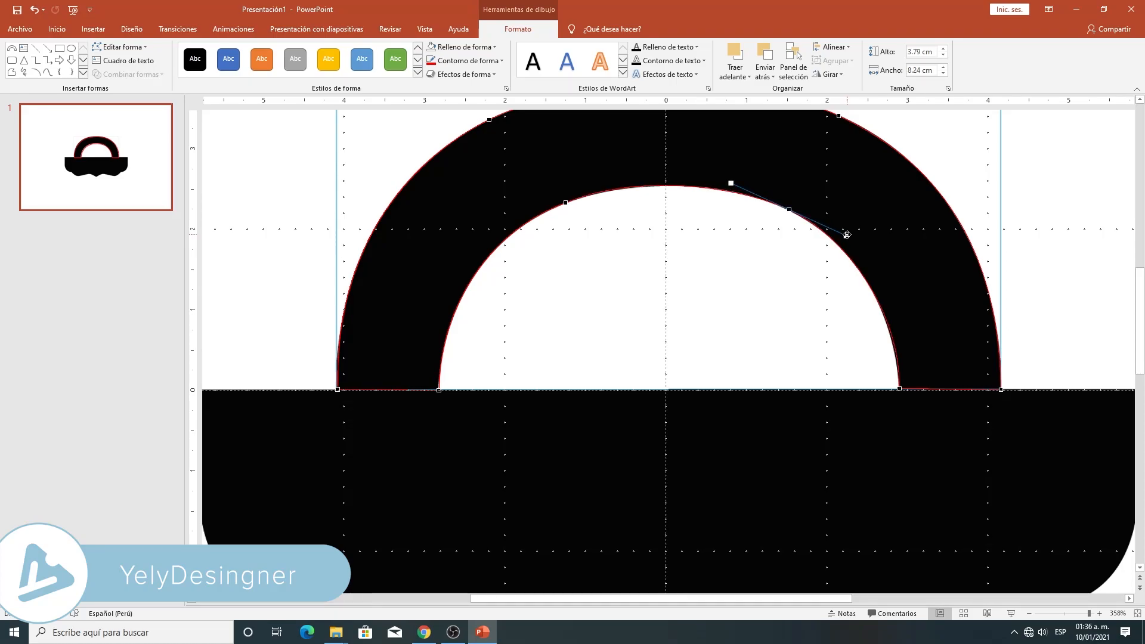
click(899, 387)
drag(900, 313, 899, 312)
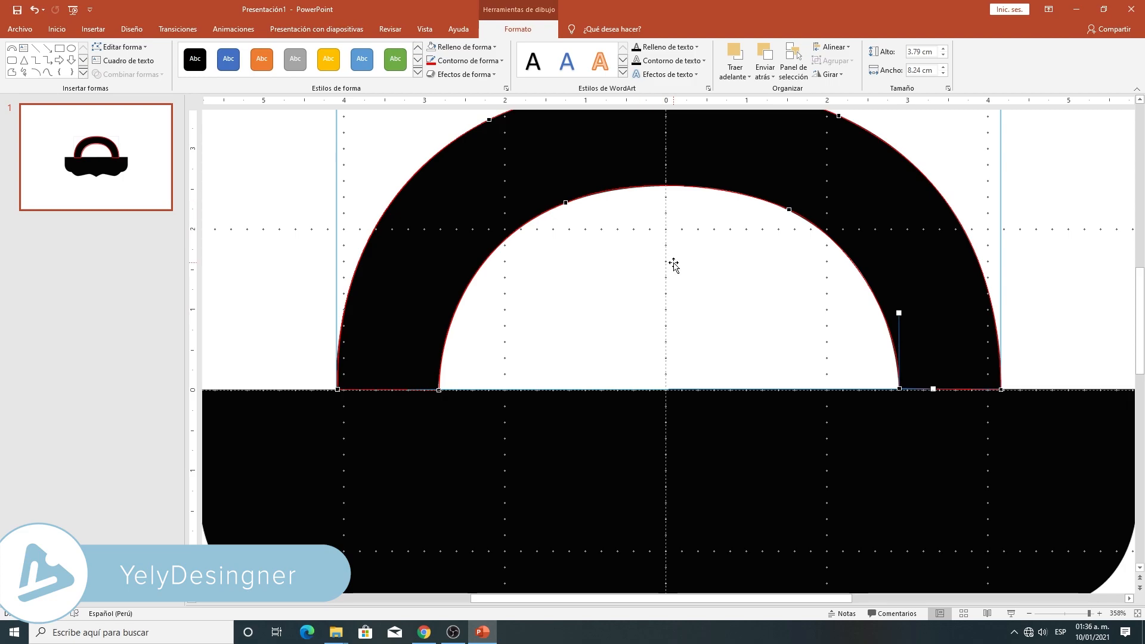
scroll(673, 263, up, 2)
scroll(678, 263, down, 1)
scroll(678, 263, down, 3)
click(1029, 266)
- Draw a rectangle about 11.62 cm wide and 3.18 cm high over the bag's body, starting at its upper-left corner
scroll(815, 440, up, 1)
scroll(816, 439, up, 1)
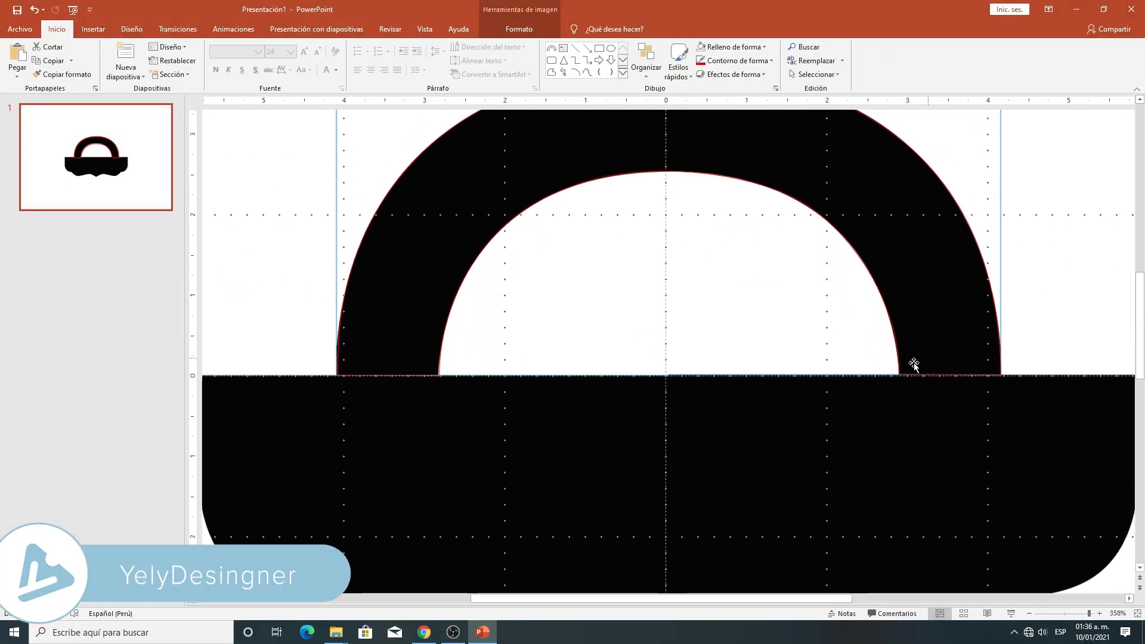
scroll(912, 376, up, 1)
click(1076, 615)
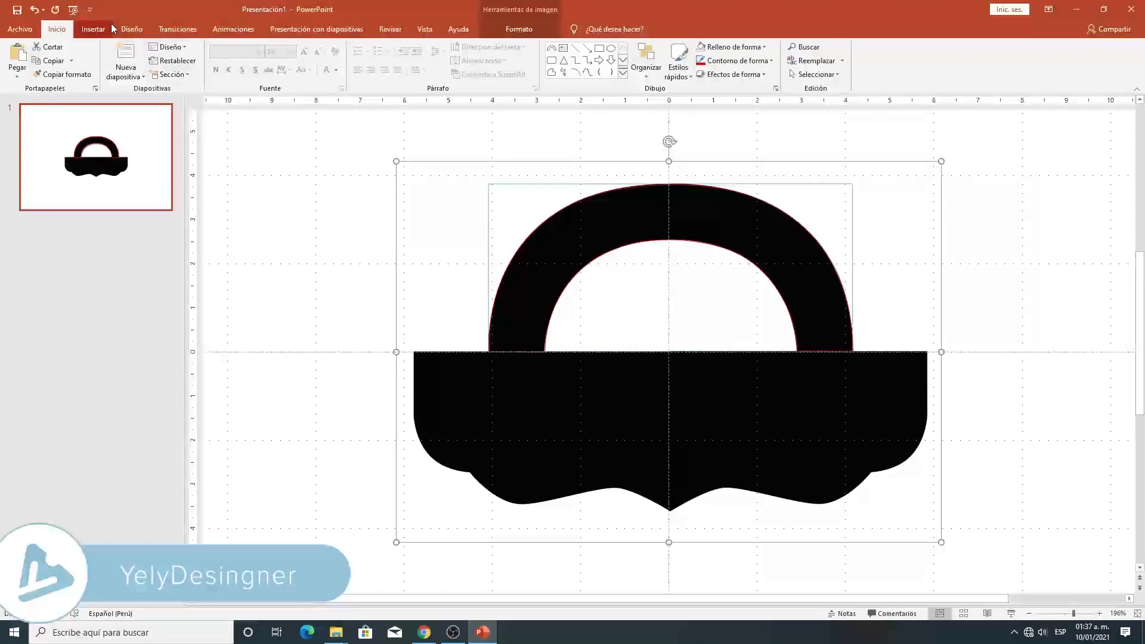
click(93, 28)
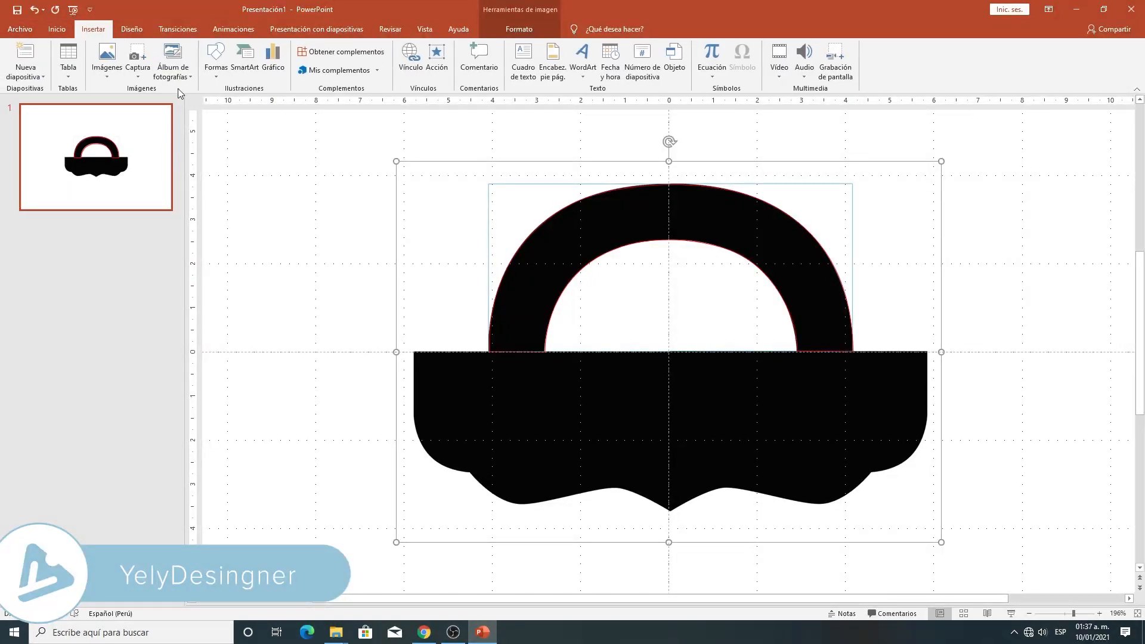
click(216, 60)
click(210, 163)
mouse_move(412, 351)
mouse_down()
mouse_move(728, 477)
mouse_move(926, 491)
mouse_up()
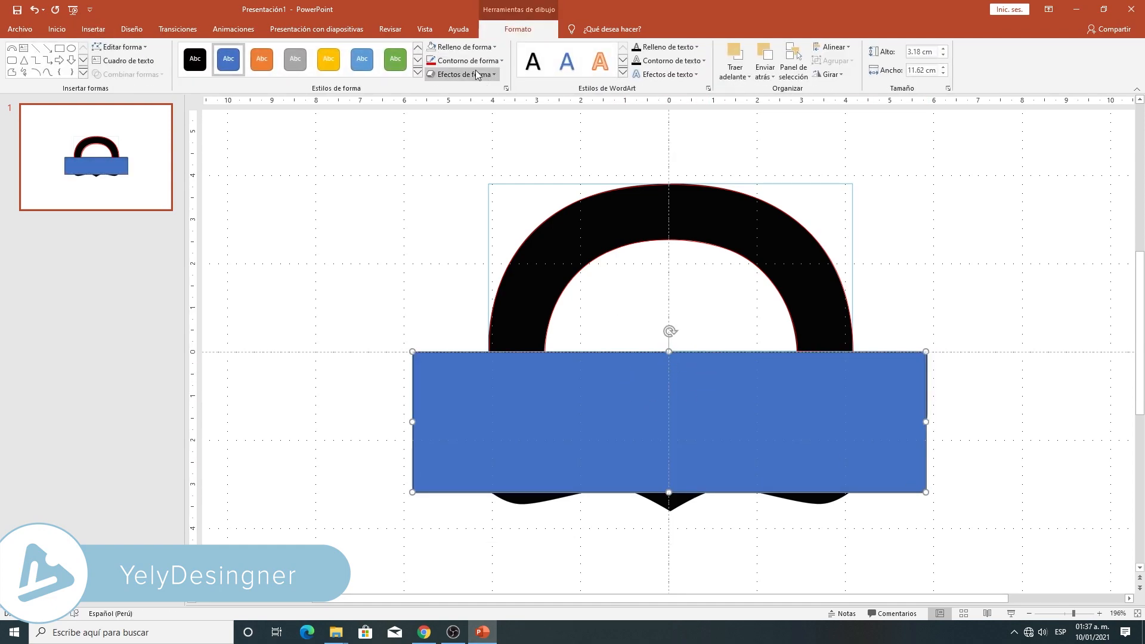
- Remove the rectangle's fill and give it a red outline with a ¼ pt weight
click(464, 46)
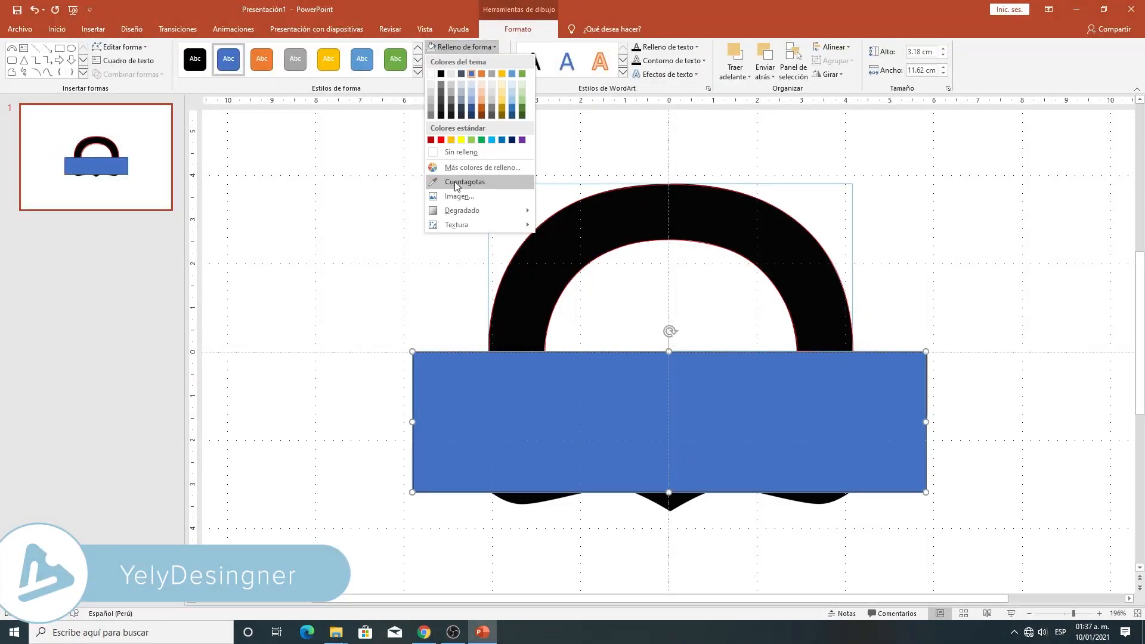
click(453, 153)
click(471, 60)
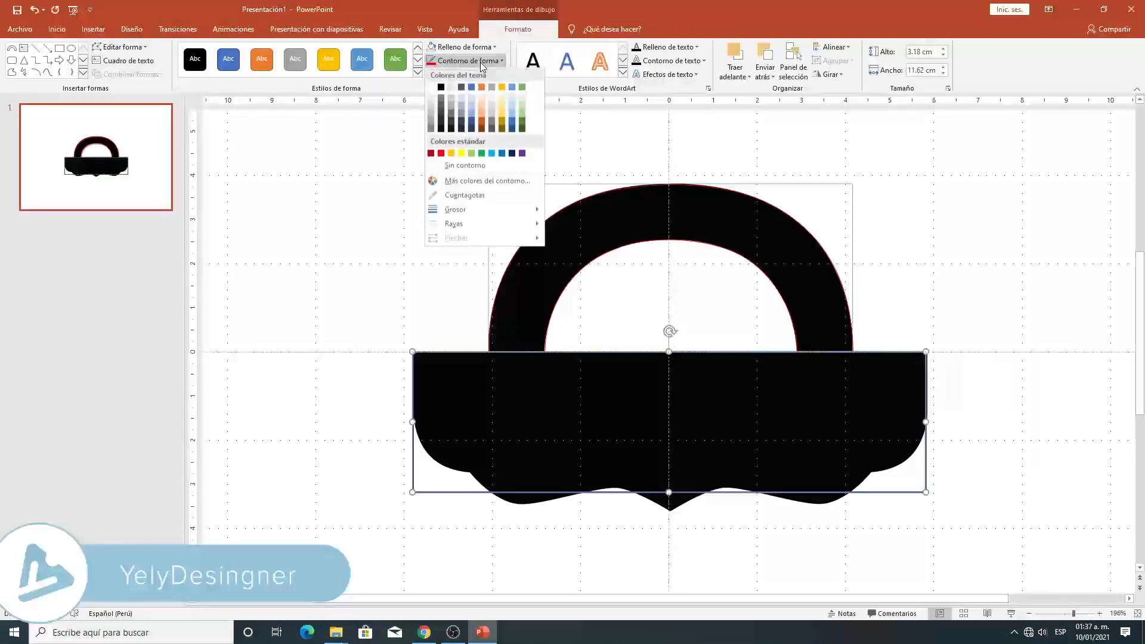
click(441, 154)
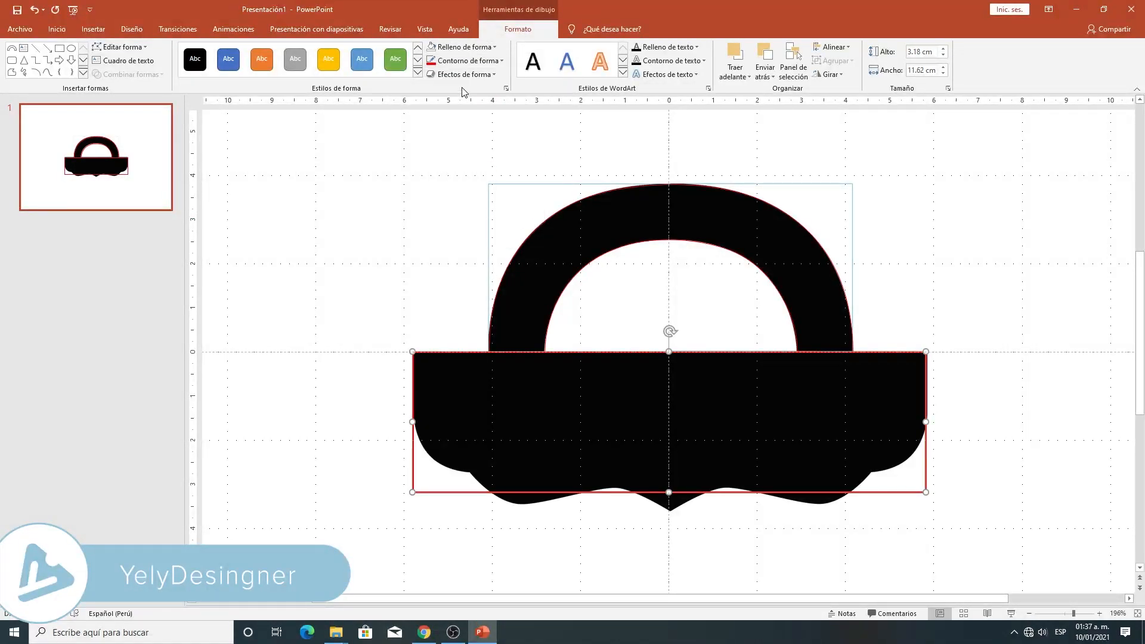
click(468, 61)
mouse_move(519, 209)
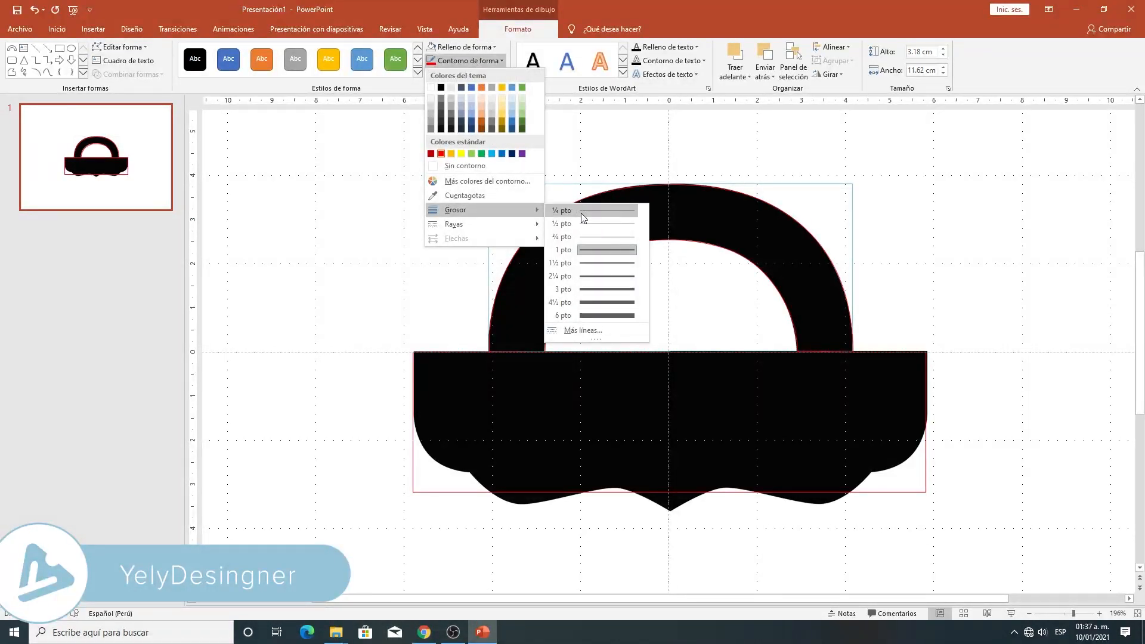
click(580, 212)
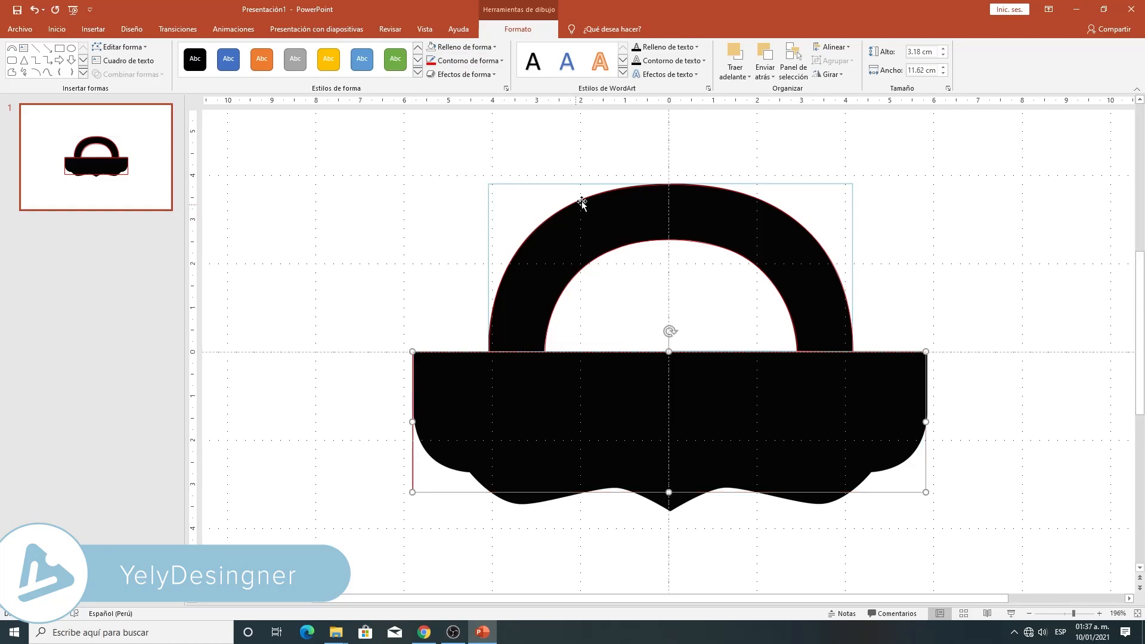
- Resize the rectangle to 11.66 cm wide and 3.59 cm high to match the body's right edge and bottom tip
click(1084, 614)
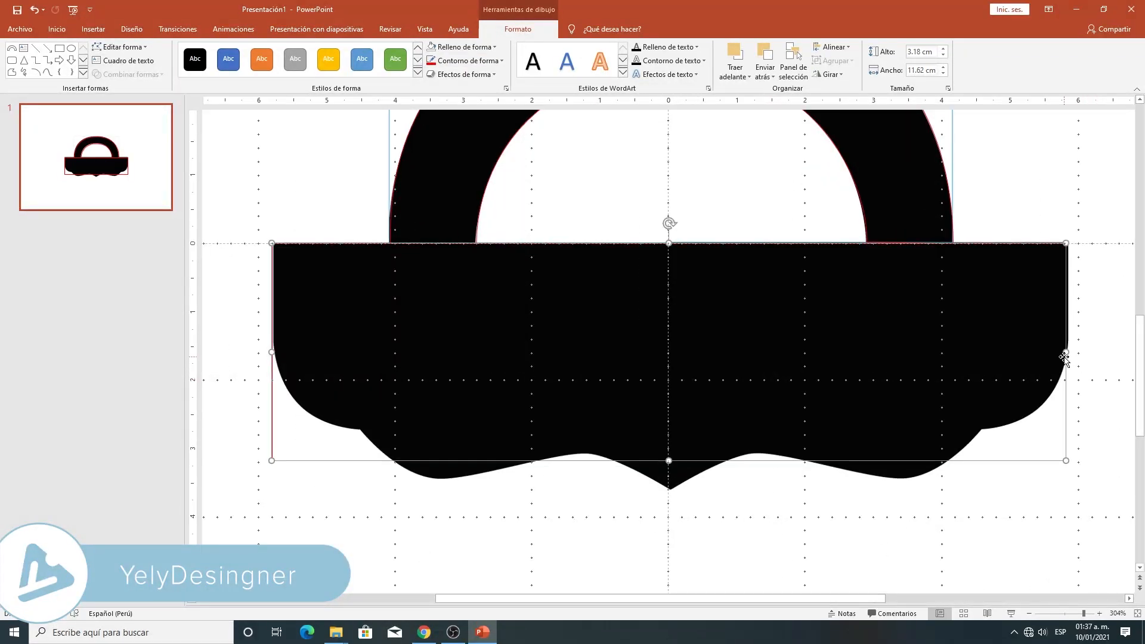
drag(1066, 354, 1068, 353)
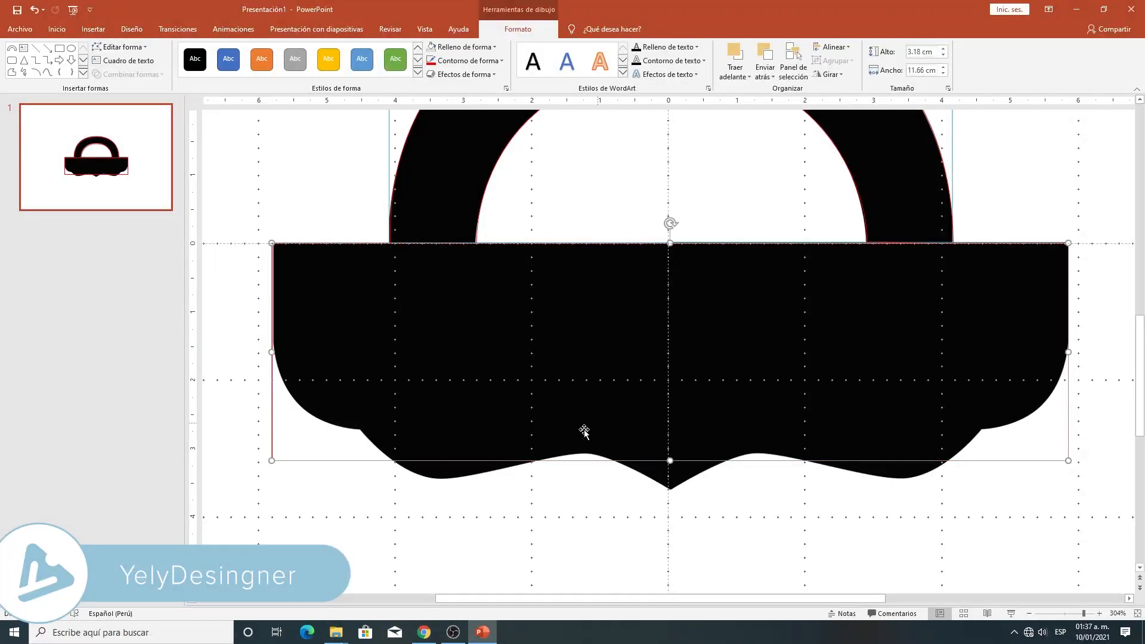
drag(670, 461, 669, 489)
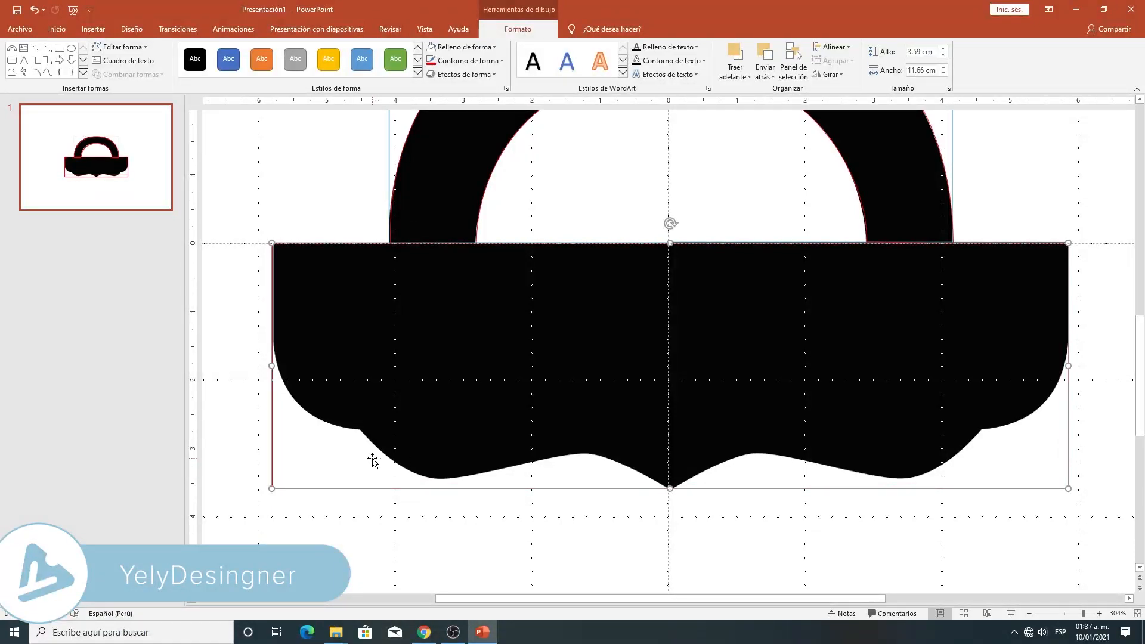
- Edit the rectangle's points, moving both lower corners inward to the notches on either side of the bag's body
click(121, 47)
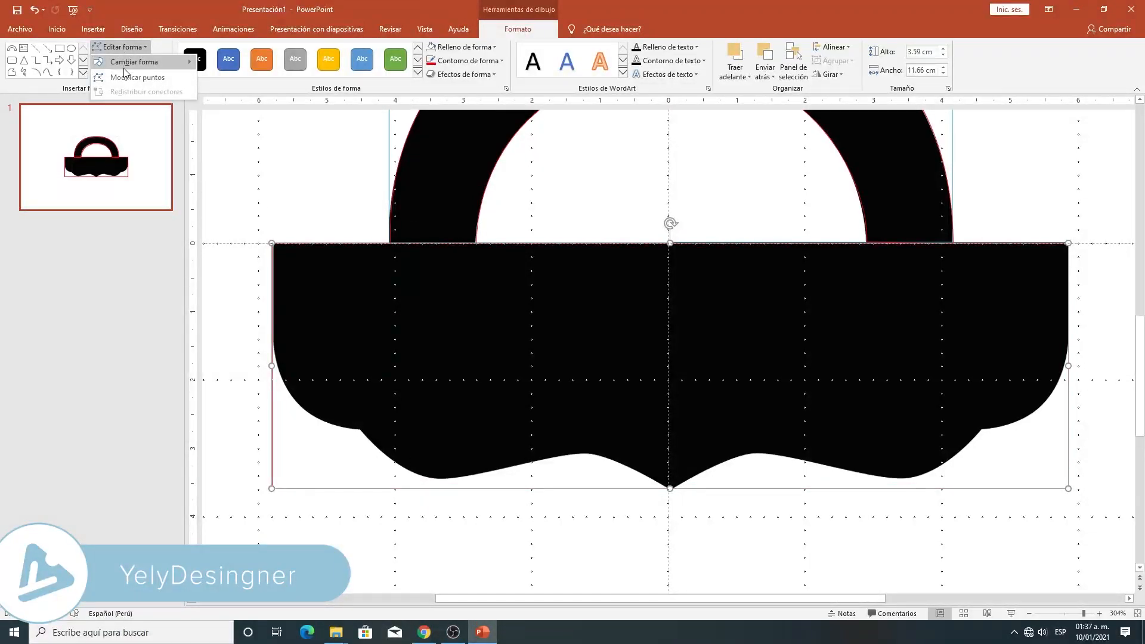
click(124, 77)
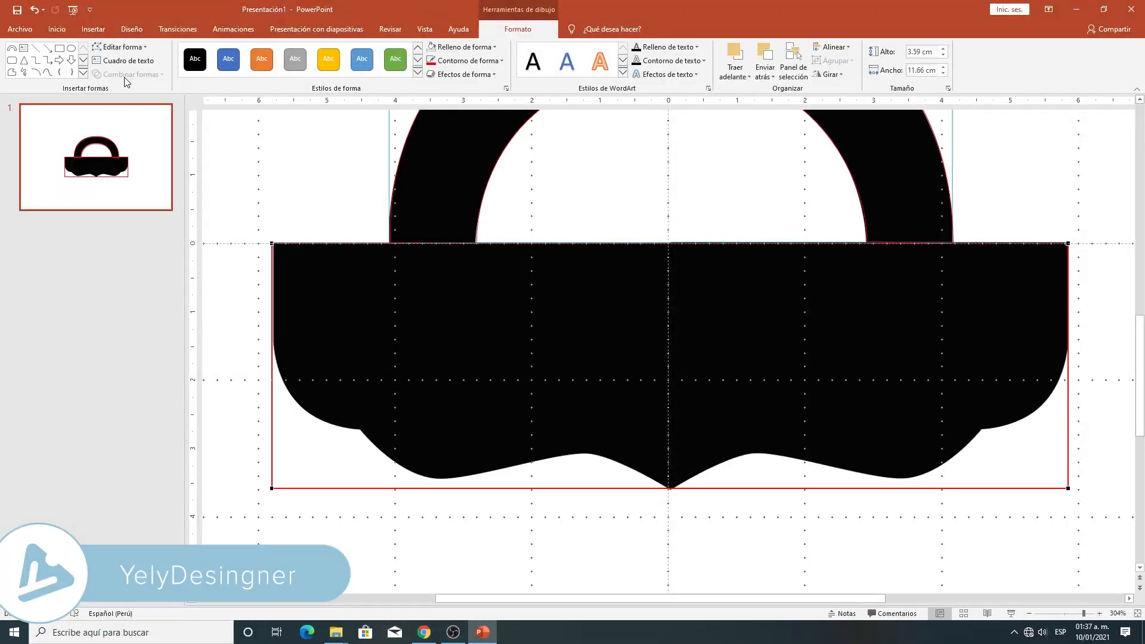
click(271, 489)
drag(271, 488, 359, 430)
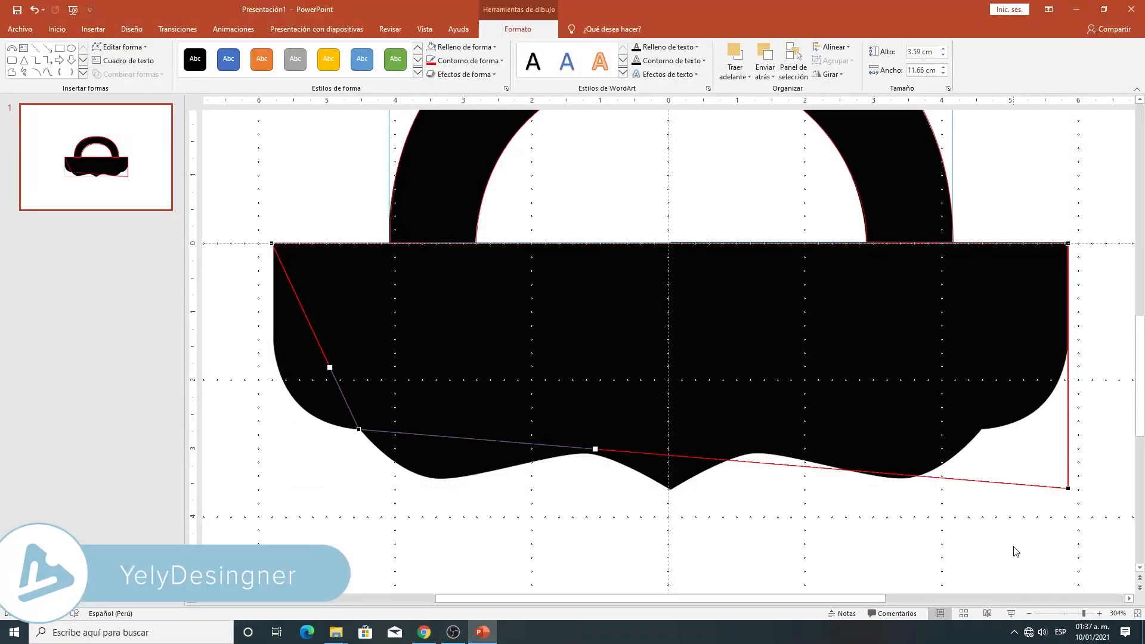
click(1070, 489)
drag(1070, 489, 983, 428)
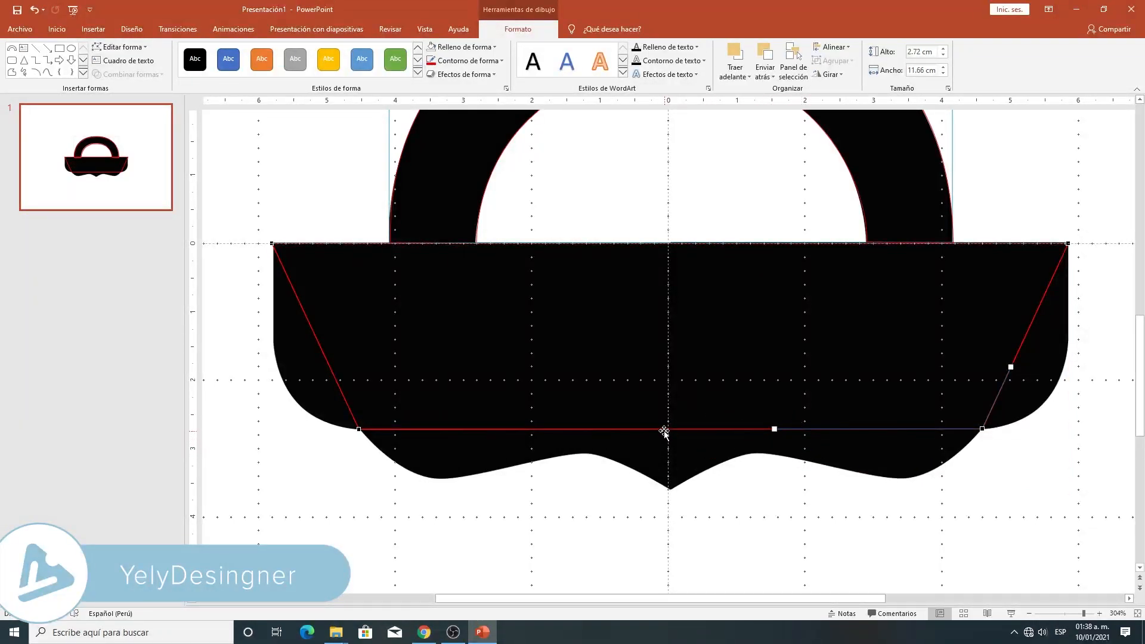
- Add five points along the bottom edge and place them on the centre tip, both lower lobes and both upper crests
drag(669, 429, 670, 488)
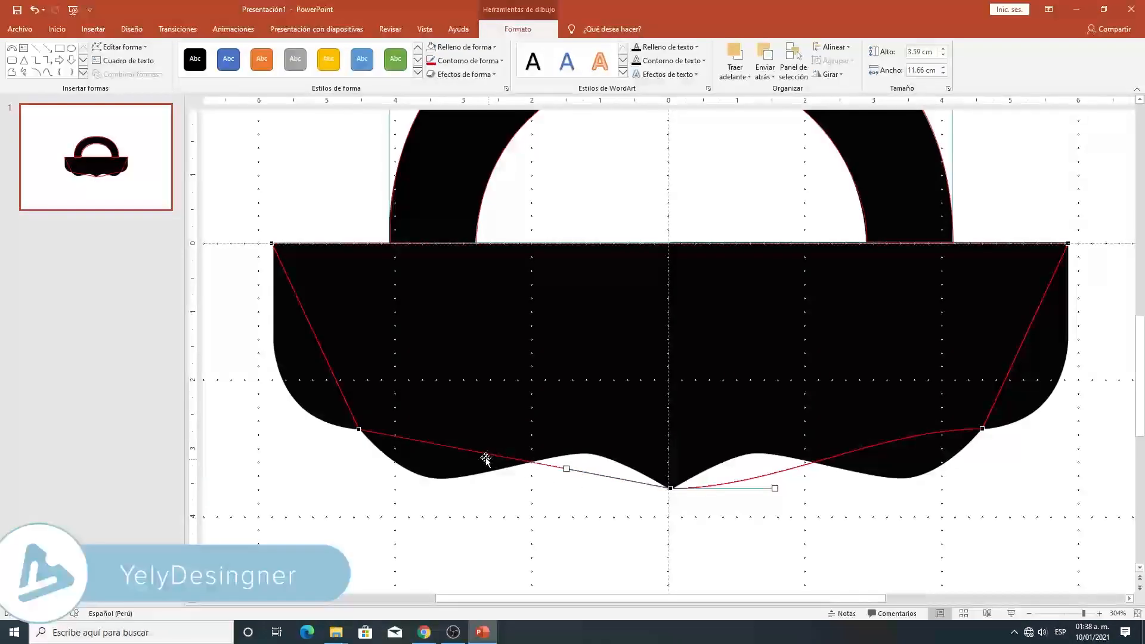
drag(453, 447, 431, 477)
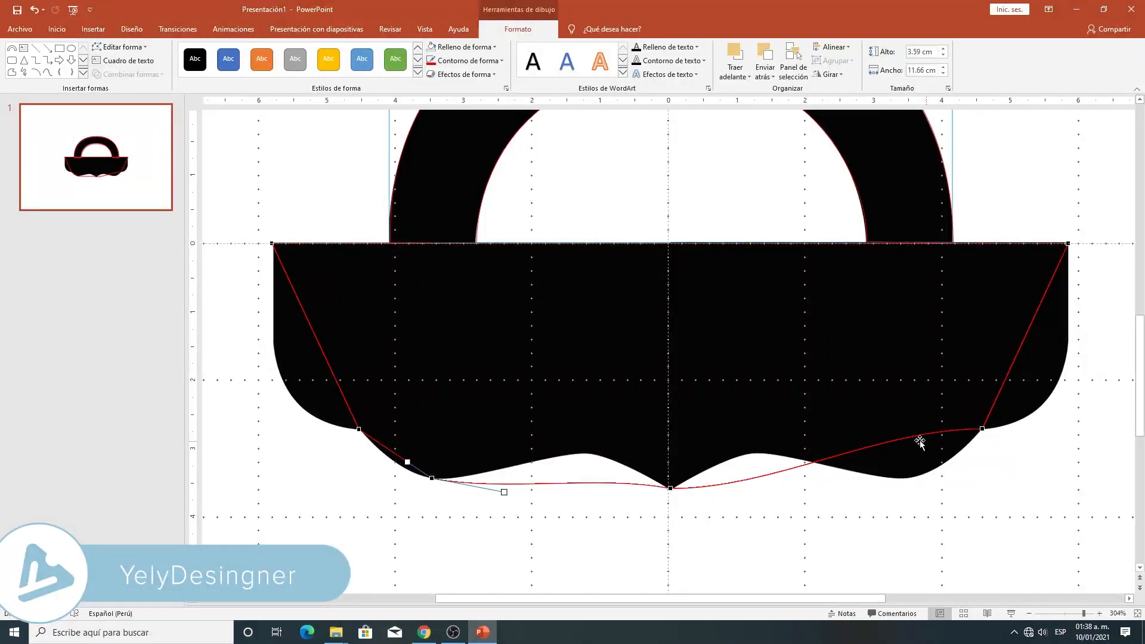
drag(897, 439, 907, 478)
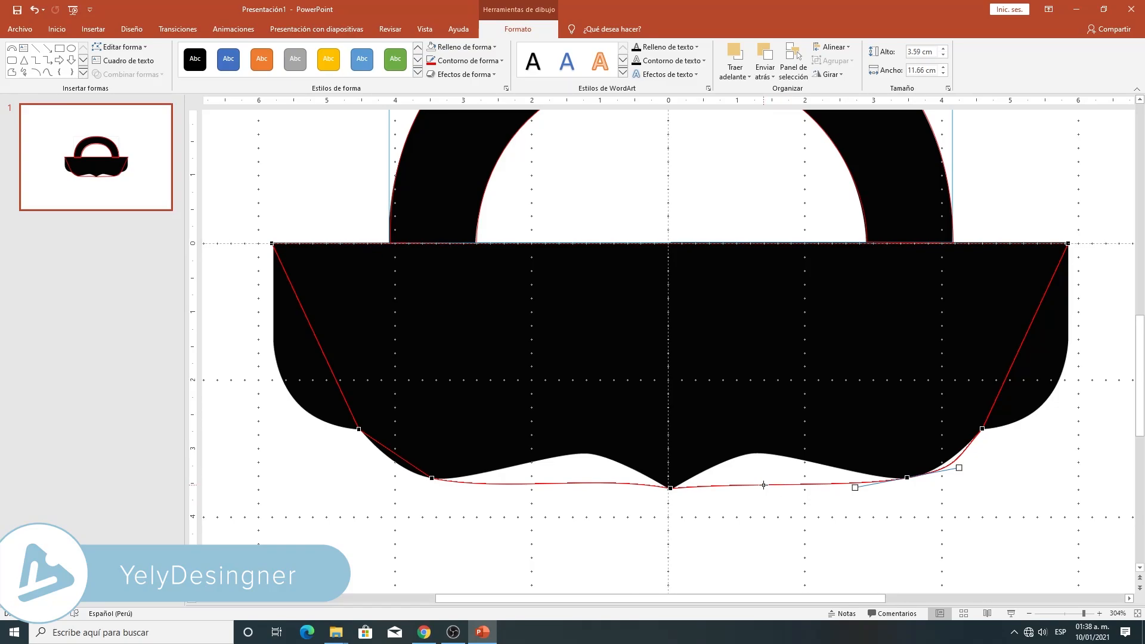
drag(758, 485, 755, 452)
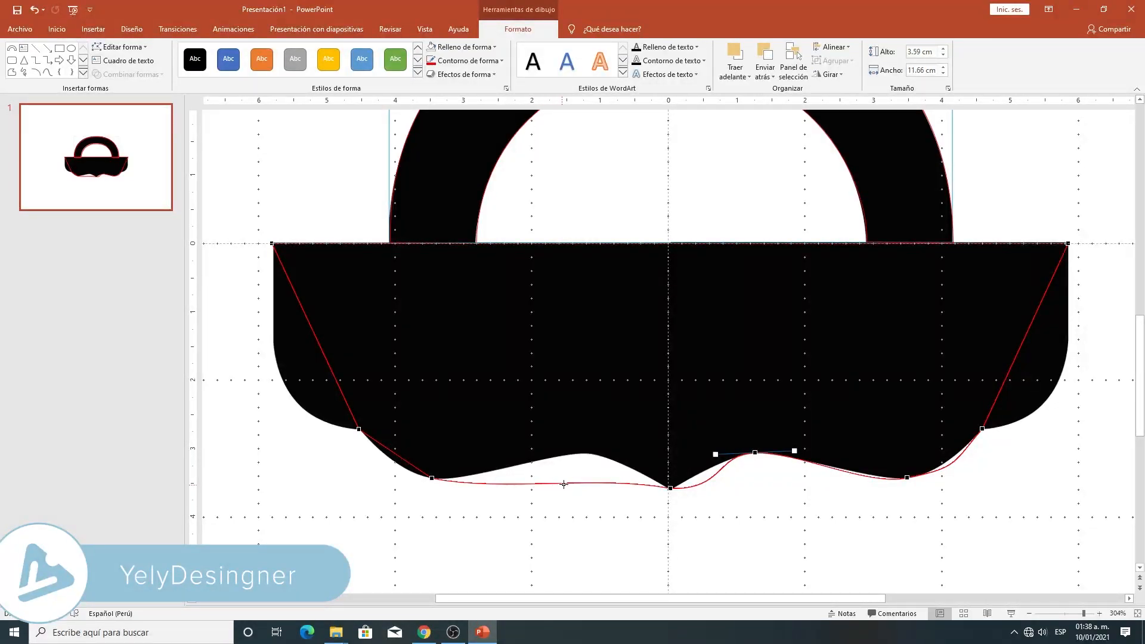
drag(575, 484, 582, 454)
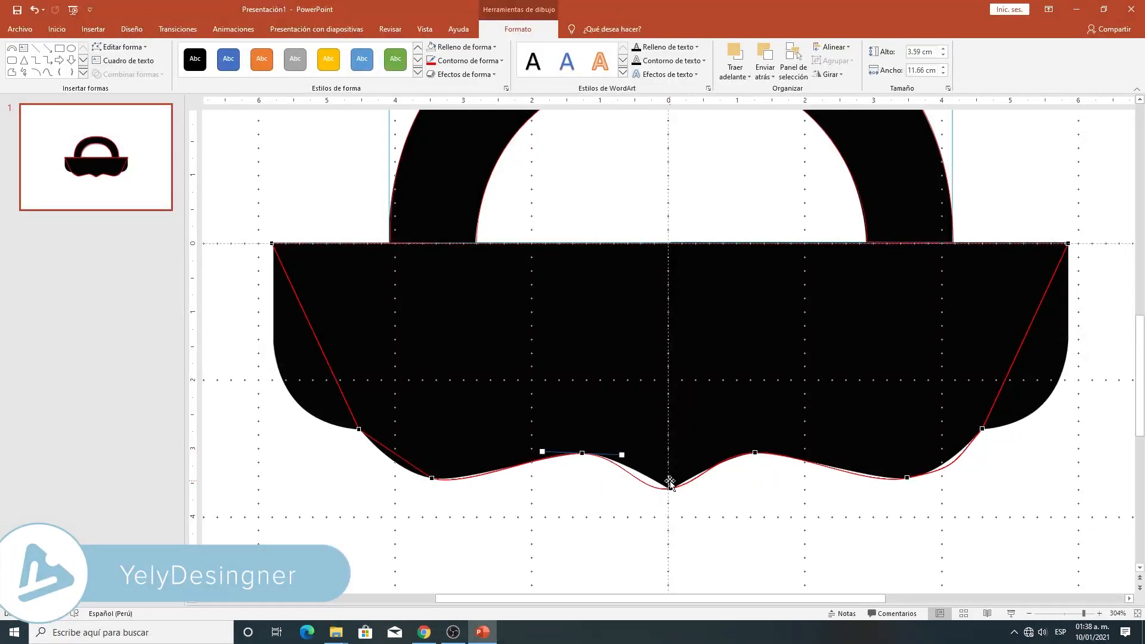
- Bend the body outline's left side between the upper-left corner and the left notch to follow the silhouette
click(359, 429)
drag(330, 368, 227, 408)
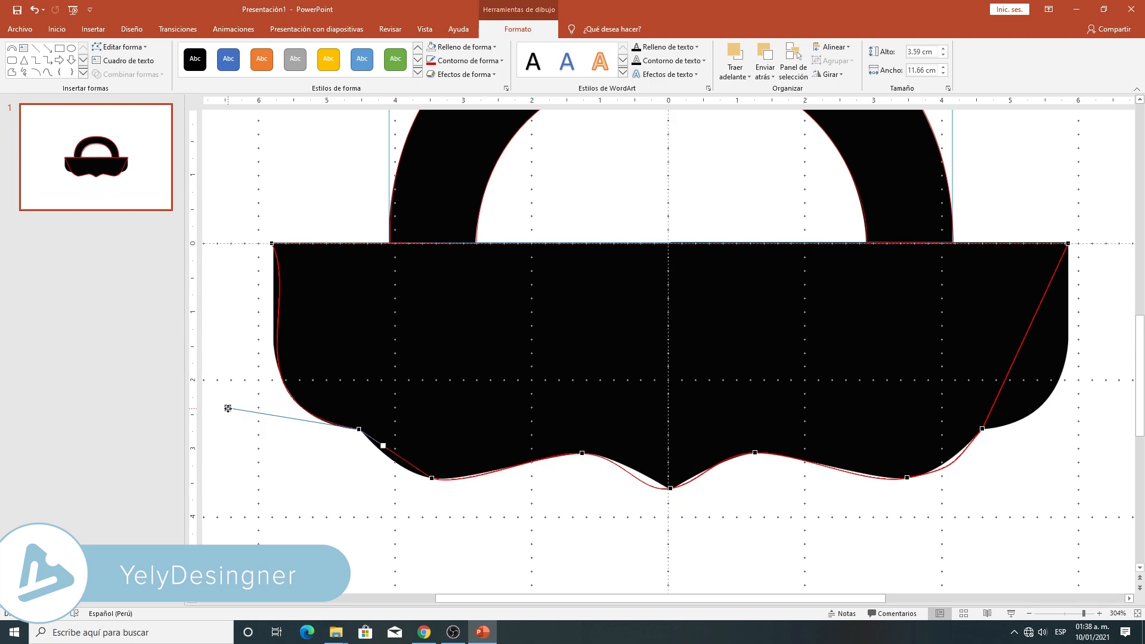
click(272, 244)
drag(301, 304, 285, 284)
drag(359, 428, 236, 412)
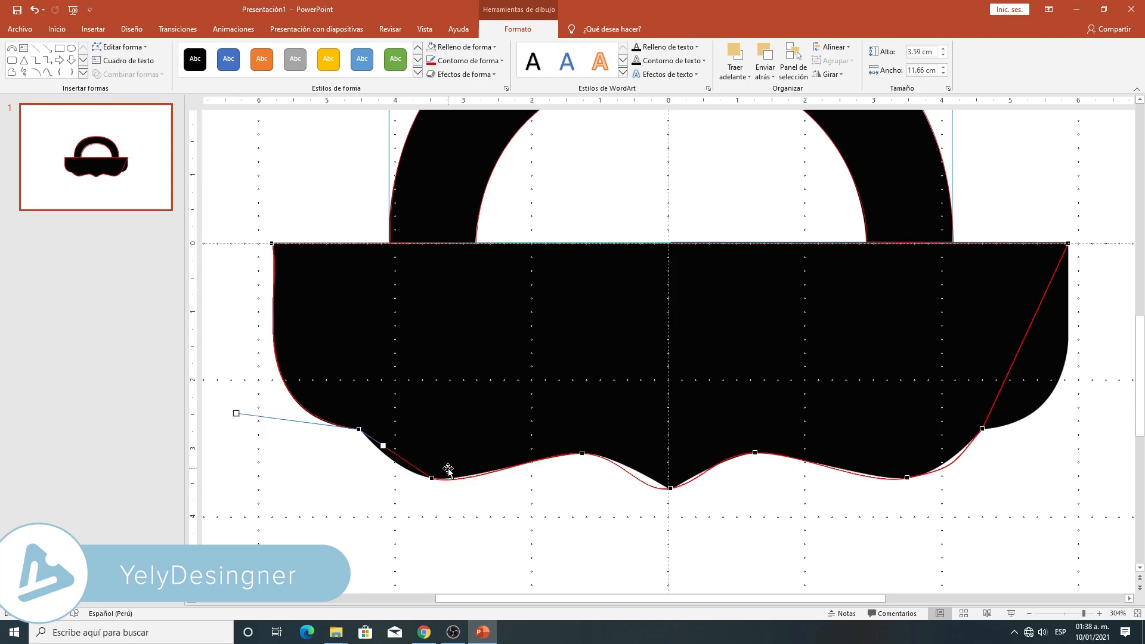
- Fit the curve around the left lower lobe and tighten the centre tip's curvature to form a sharp point
drag(434, 479, 372, 458)
drag(466, 487, 471, 485)
drag(372, 460, 379, 461)
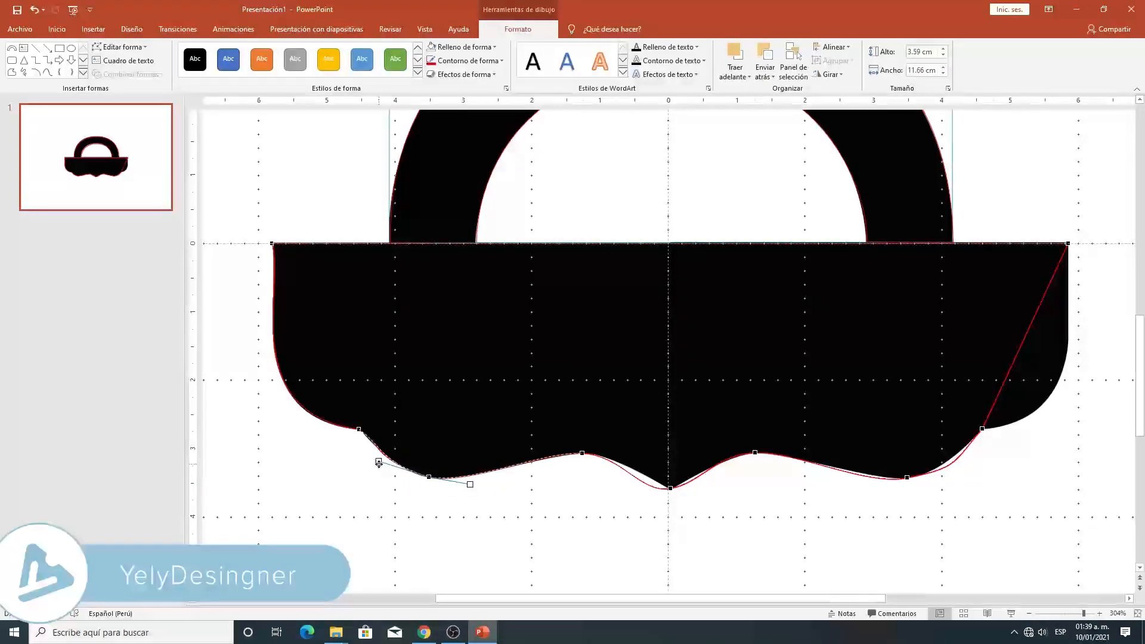
click(671, 489)
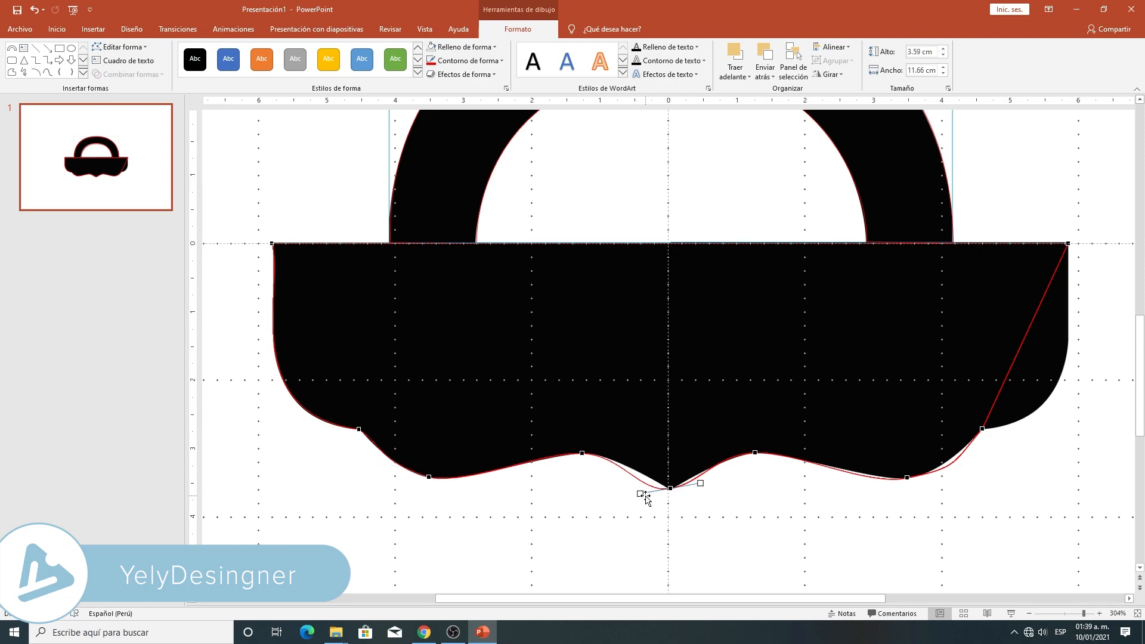
drag(640, 490, 683, 490)
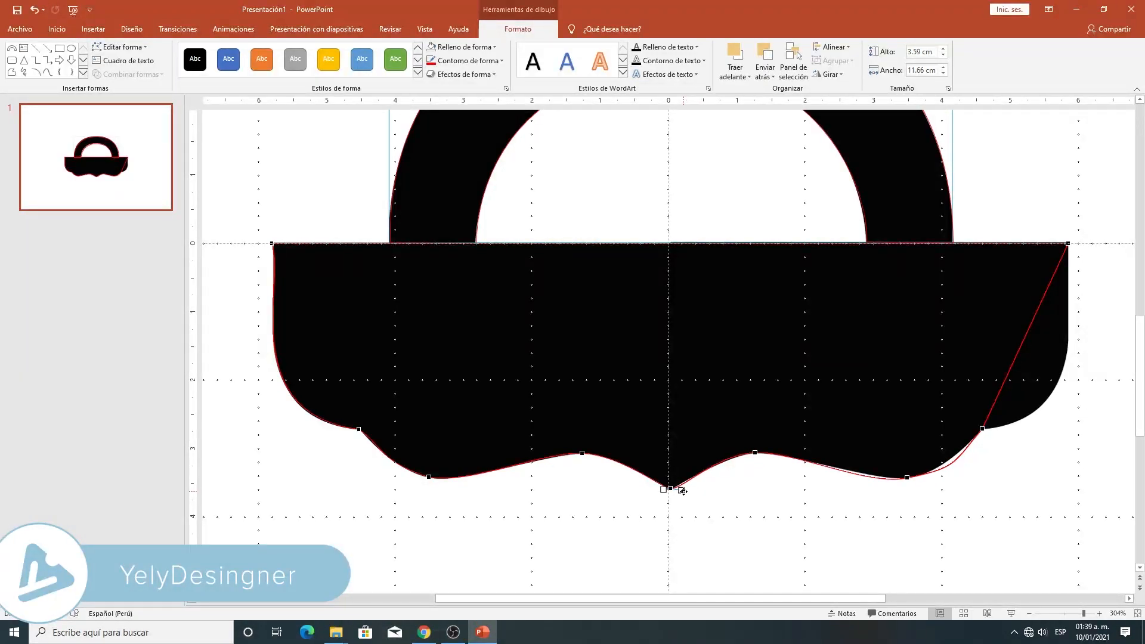
- Fine-tune the curves at the right crest and right lower lobe to follow the silhouette's wavy bottom edge
click(755, 454)
drag(713, 453, 710, 459)
click(673, 488)
click(908, 477)
drag(869, 488, 863, 482)
drag(959, 468, 954, 468)
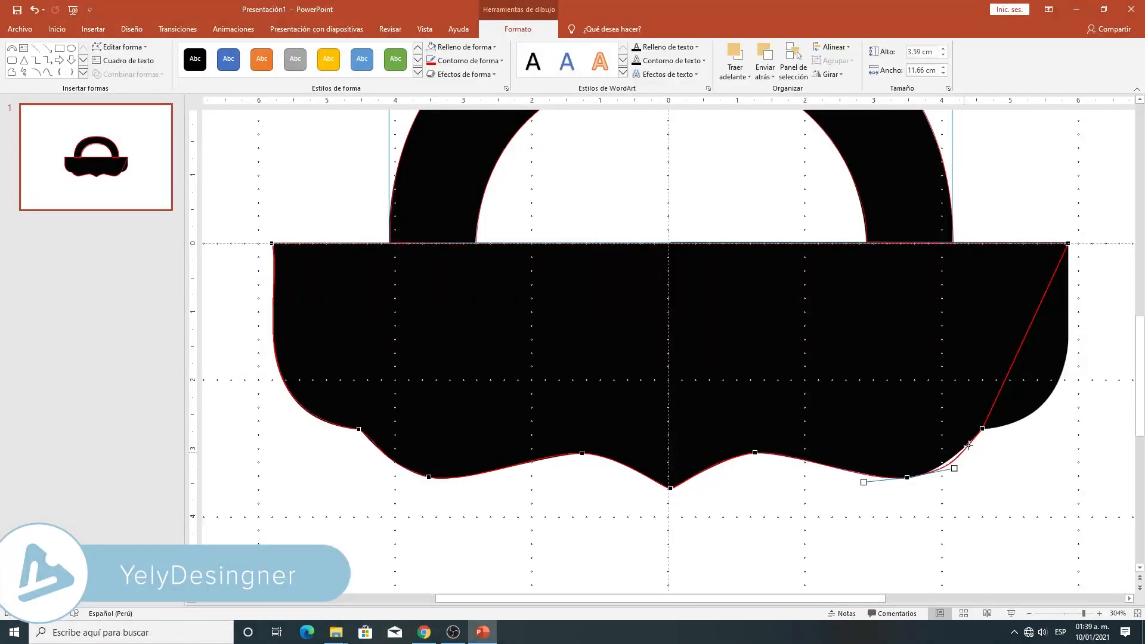
- Bend the body outline's right side between the right notch and the upper-right corner to follow the silhouette
click(982, 429)
drag(1011, 367, 1092, 422)
click(1068, 244)
drag(1040, 307, 1064, 318)
click(983, 429)
drag(1091, 423, 1088, 421)
- Refine the curvature on both sides of the right lower lobe to close the gap with the silhouette
mouse_move(954, 461)
mouse_down()
mouse_move(917, 477)
mouse_move(958, 460)
mouse_move(947, 465)
mouse_up()
click(907, 477)
drag(876, 484, 879, 485)
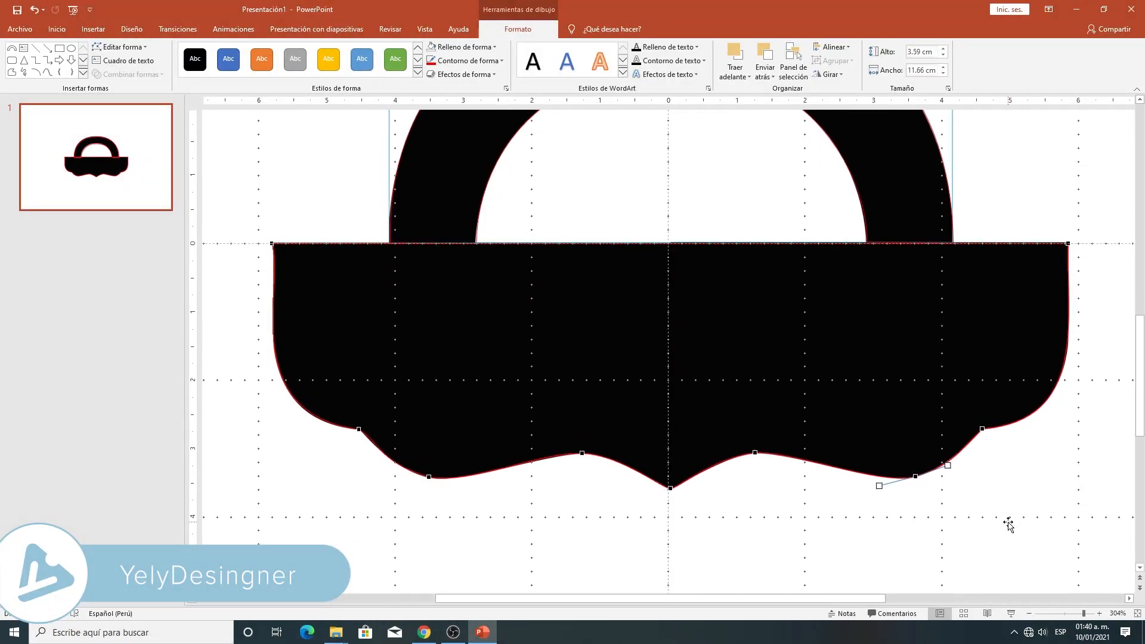
- Check the traced body up close and fine-tune the outline at its upper-right corner point against the silhouette
scroll(1013, 536, down, 1)
drag(1083, 613, 1089, 614)
click(991, 525)
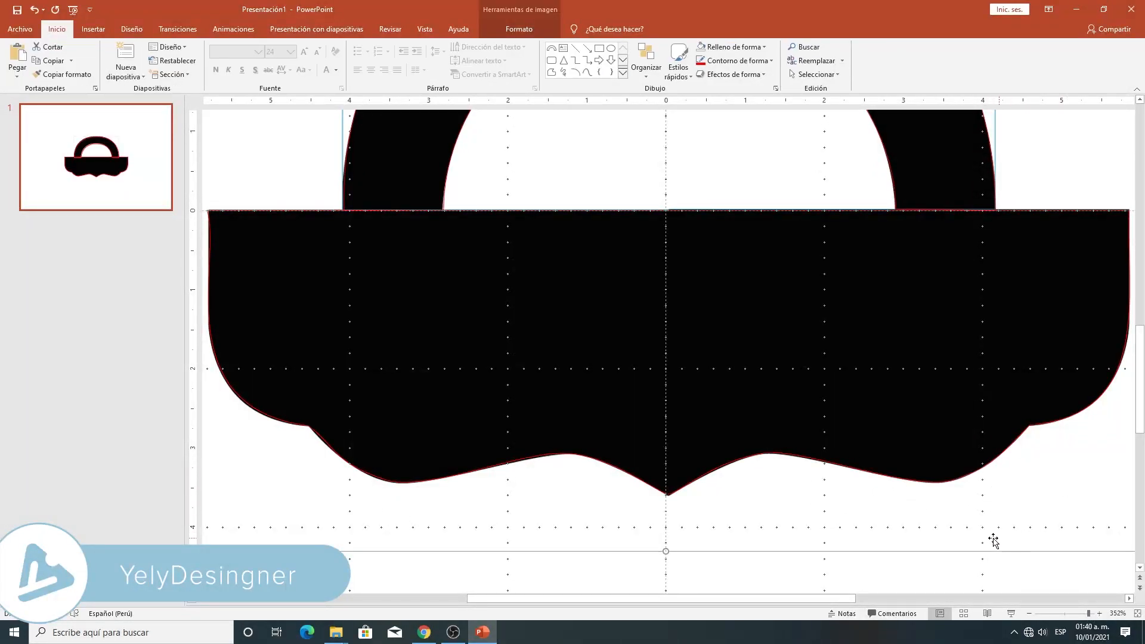
scroll(996, 539, up, 3)
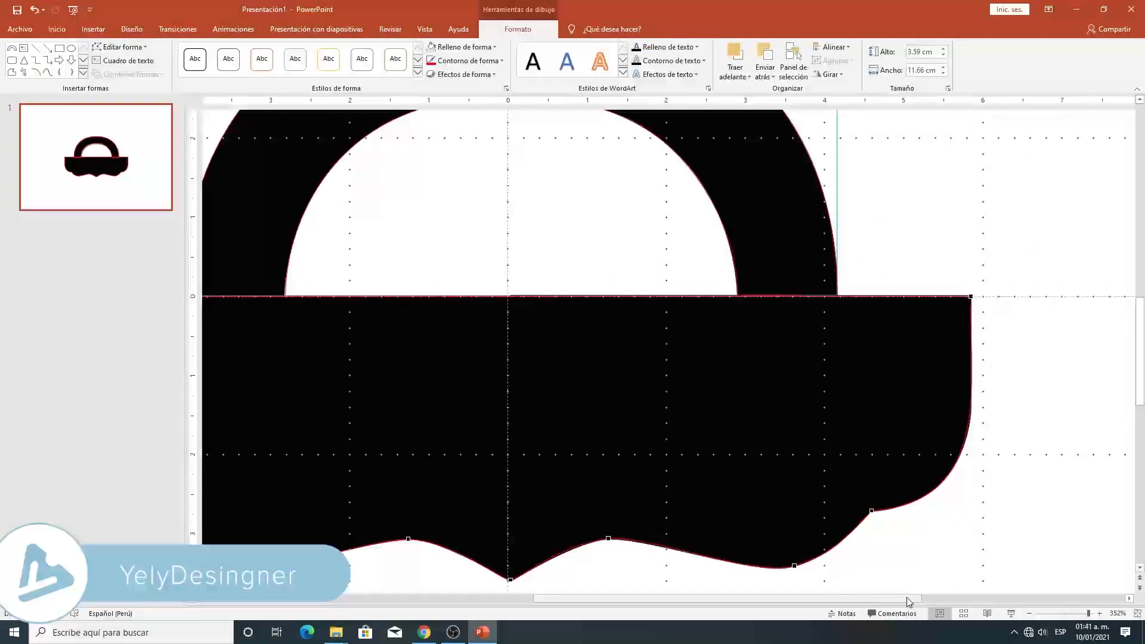
drag(906, 599, 983, 595)
click(787, 298)
drag(787, 387, 787, 387)
scroll(739, 470, up, 3)
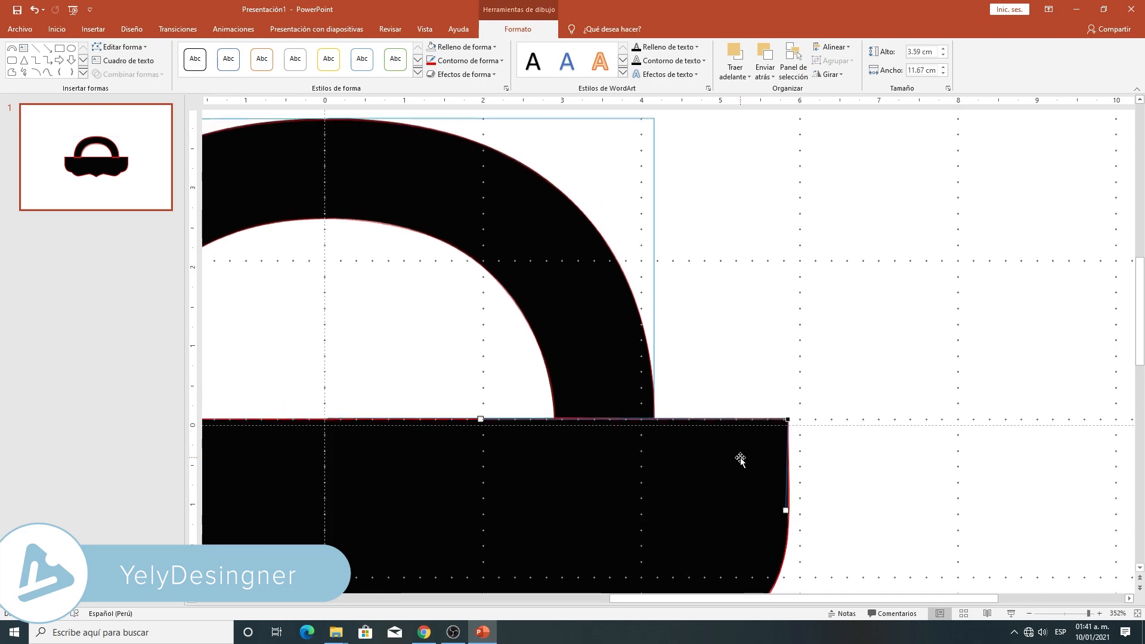
scroll(670, 398, down, 2)
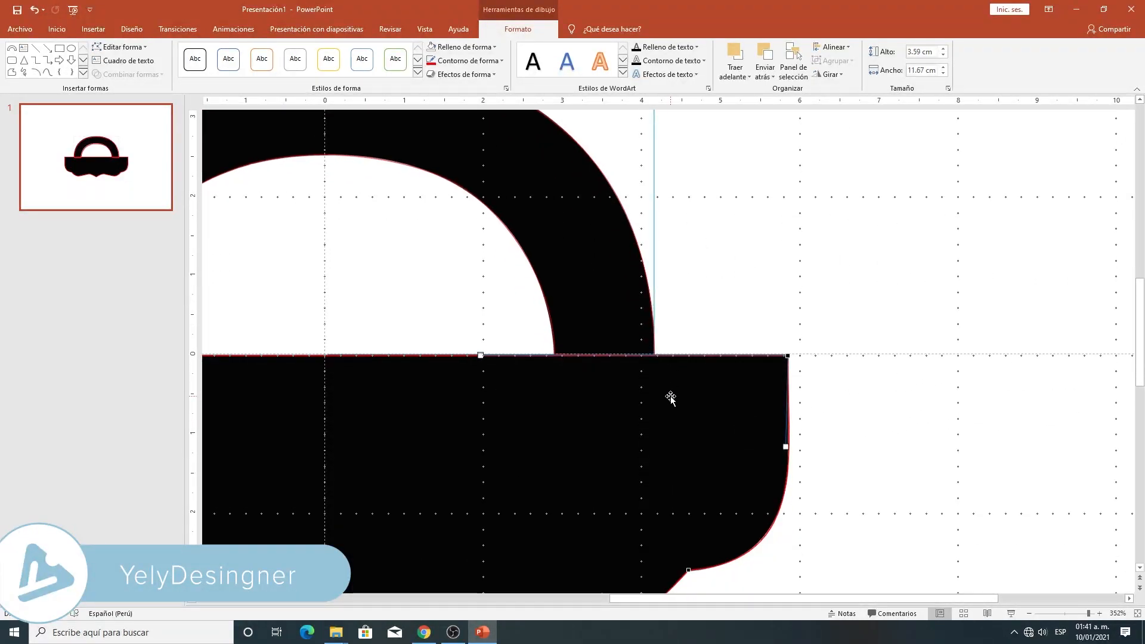
- Delete the black bag silhouette image from behind the traced red outlines
click(1071, 613)
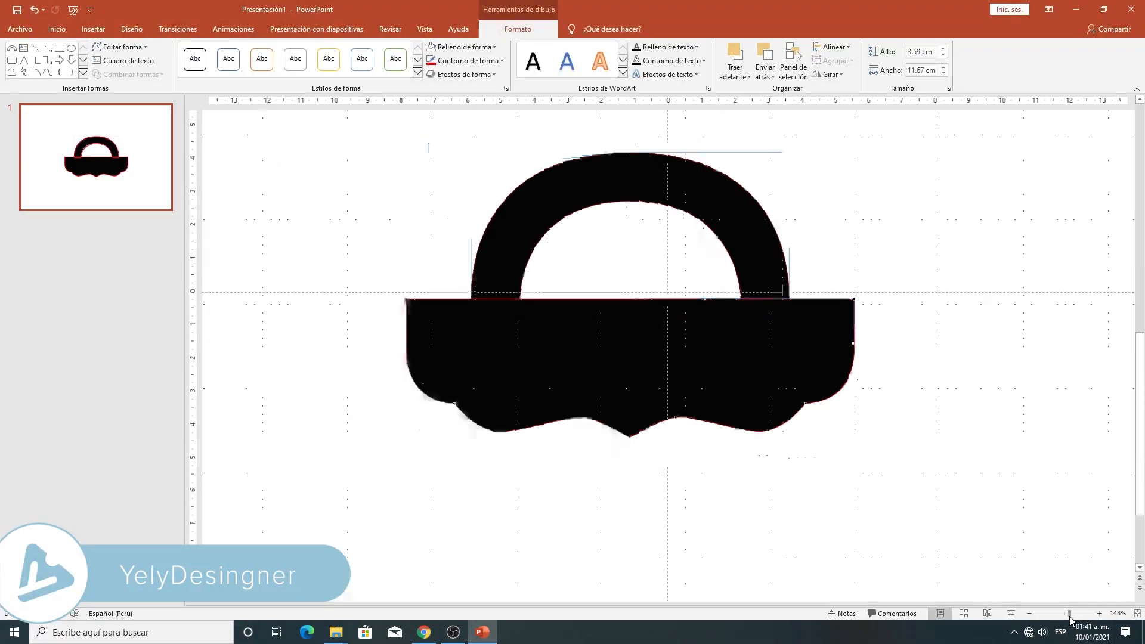
click(837, 449)
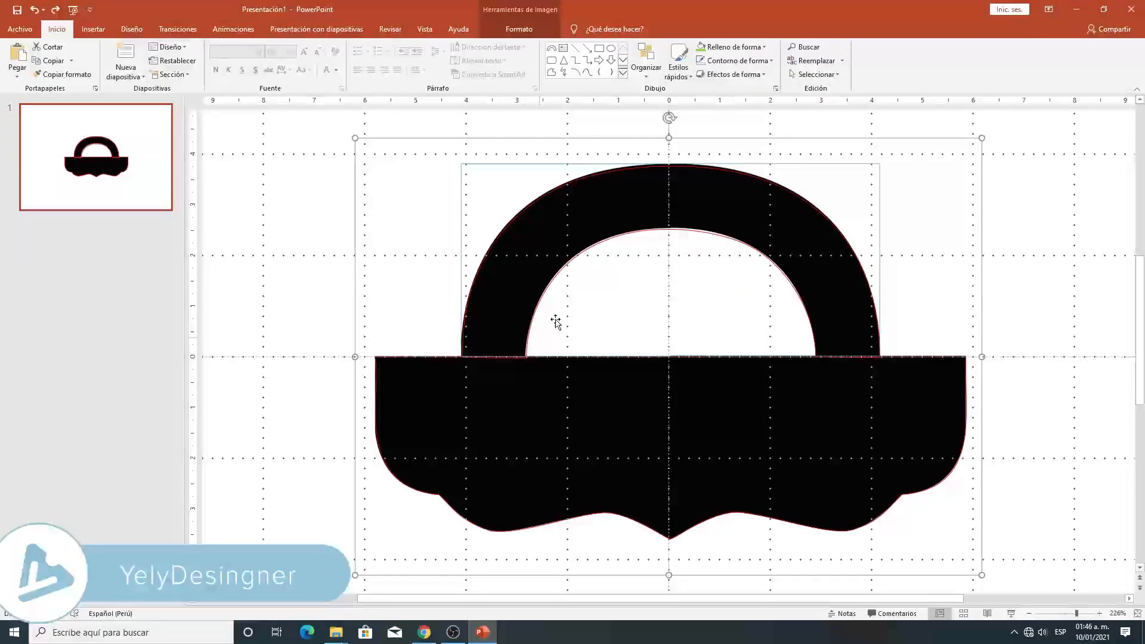
drag(410, 541, 559, 545)
key(Delete)
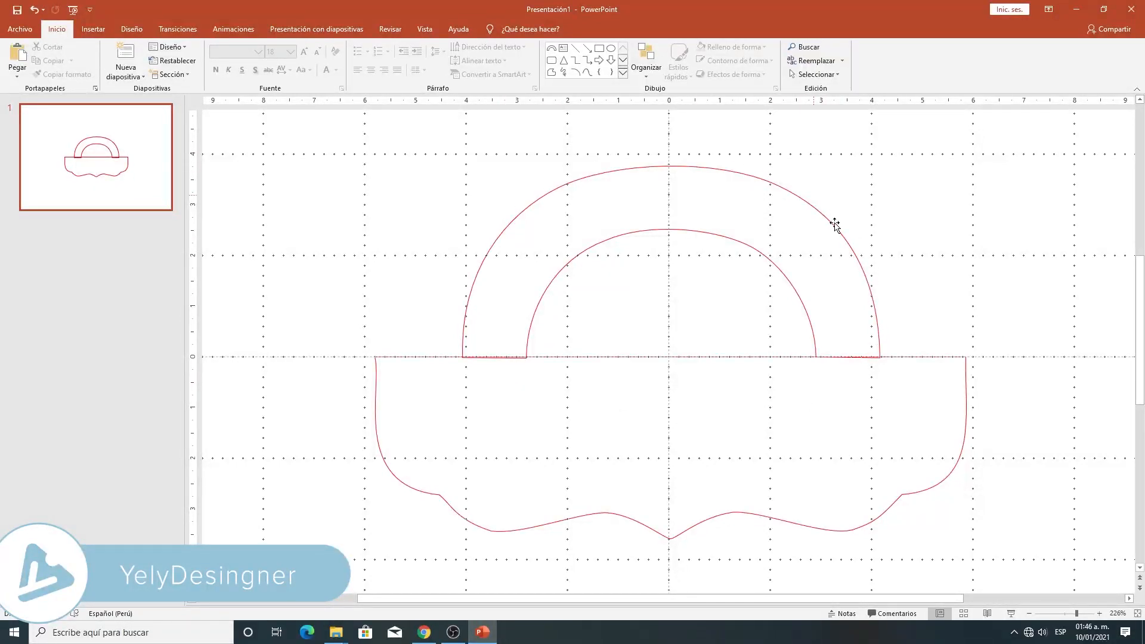
- Merge the handle arc and the body outline into one bag shape, undoing any accidental shift of it
drag(298, 119, 1104, 587)
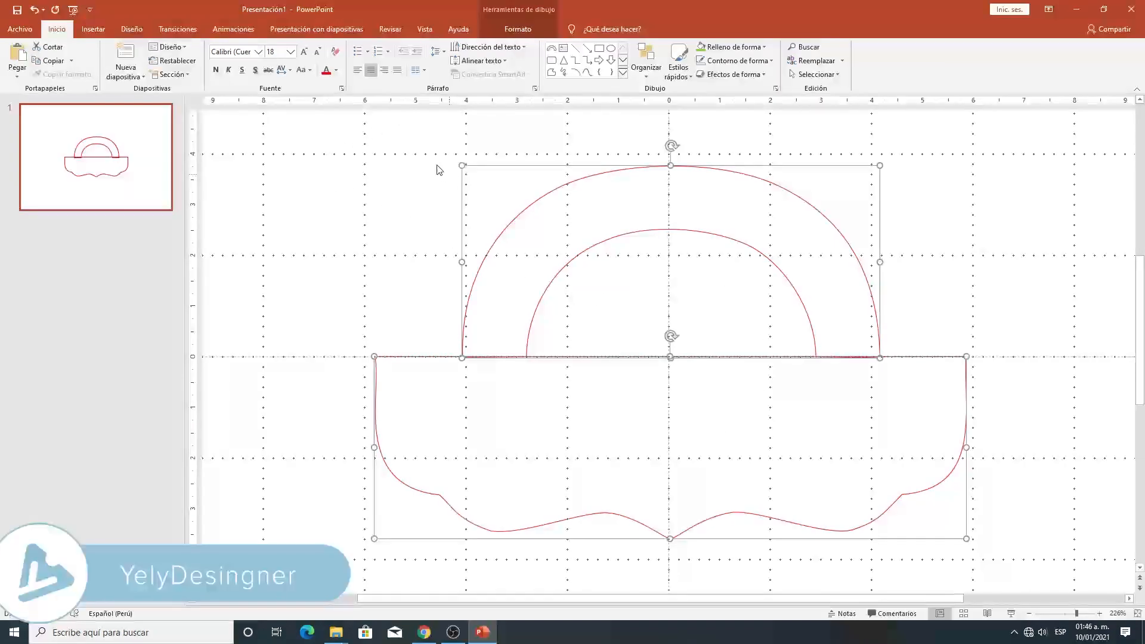
click(516, 30)
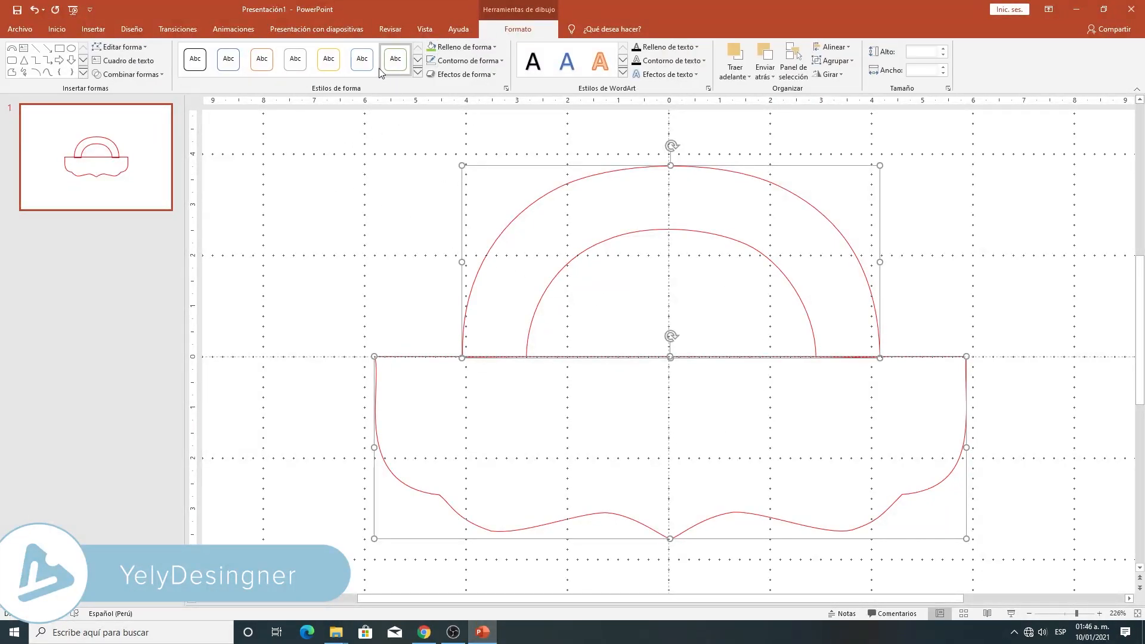
click(126, 74)
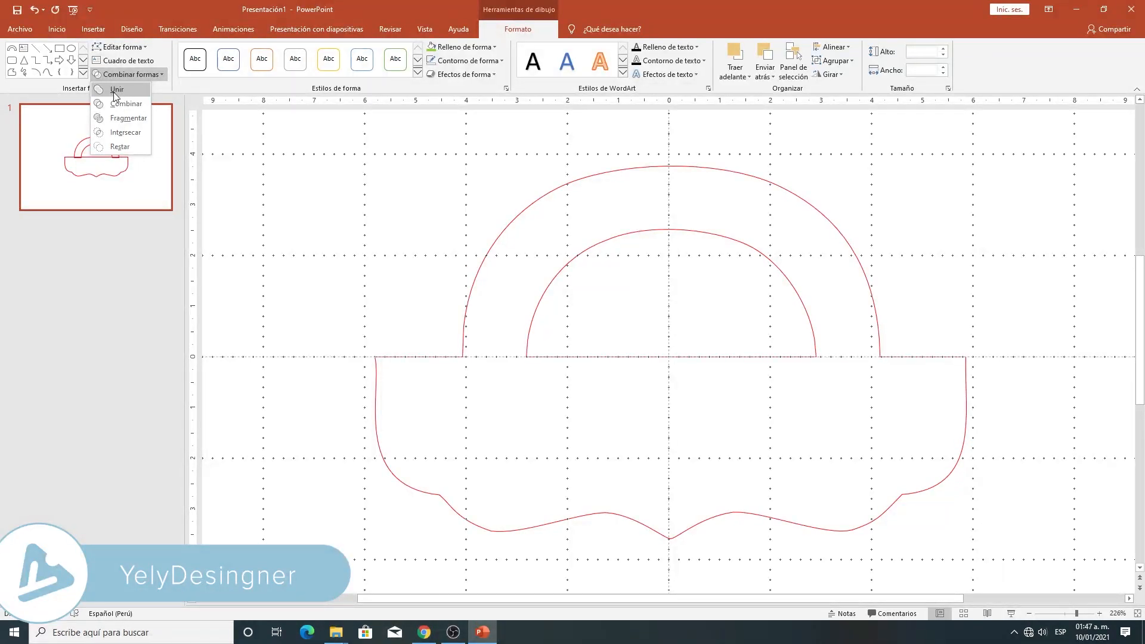
click(116, 104)
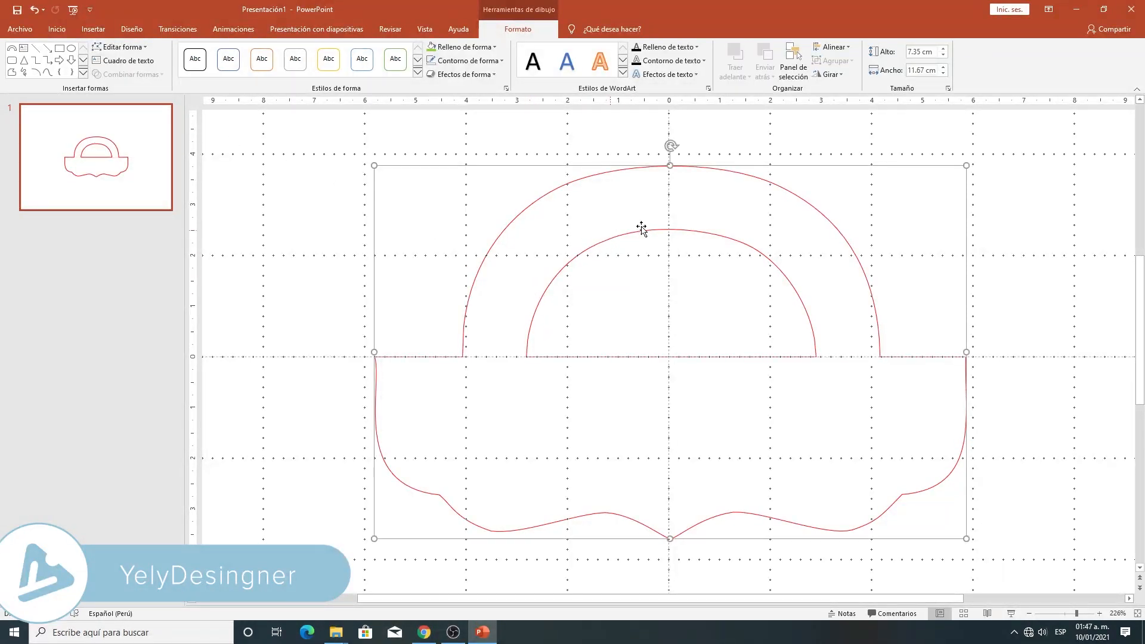
mouse_move(654, 231)
mouse_down()
mouse_move(665, 233)
mouse_move(644, 230)
mouse_move(669, 238)
mouse_move(666, 224)
mouse_up()
key(ctrl+z)
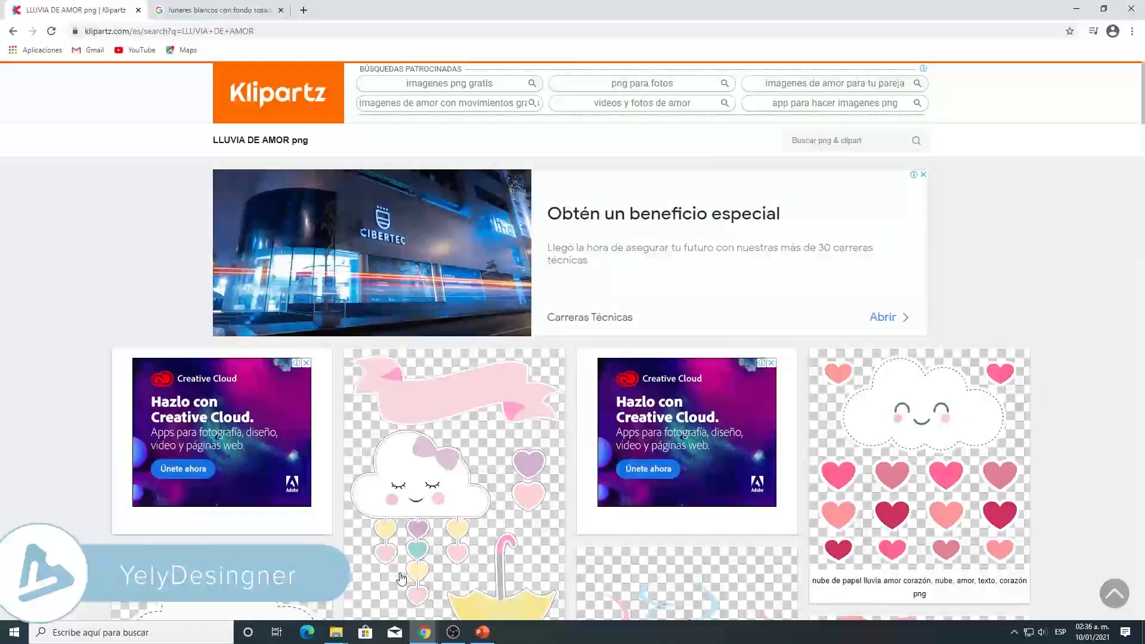
- In the browser, review the LLUVIA DE AMOR cloud clipart on Klipartz and the Google images of white polka dots on pink
scroll(410, 469, down, 2)
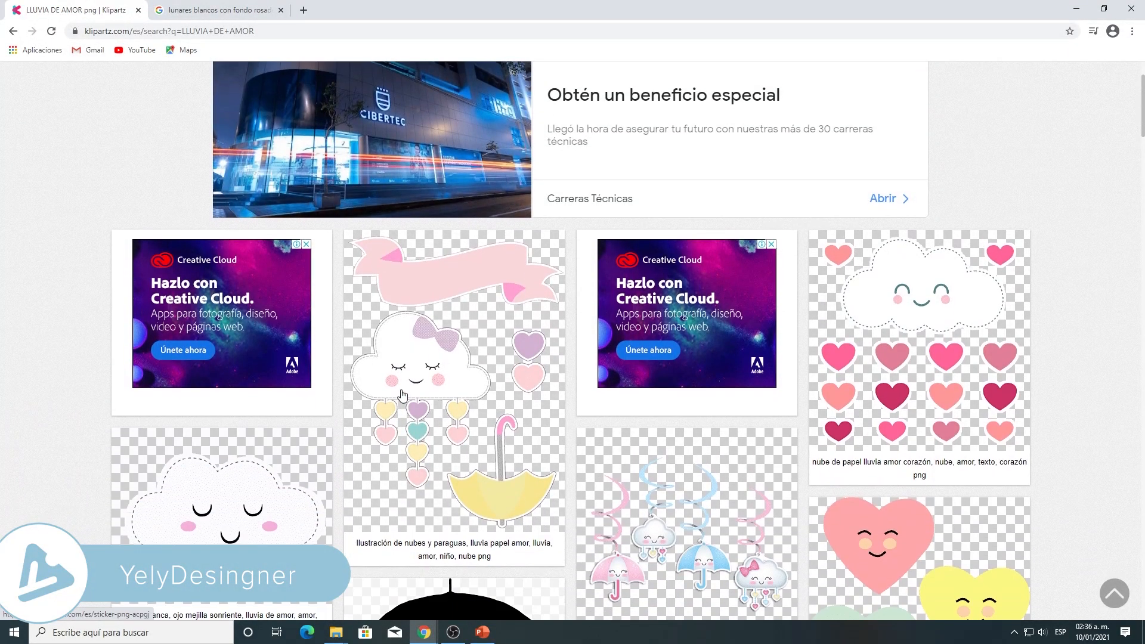
scroll(401, 395, up, 2)
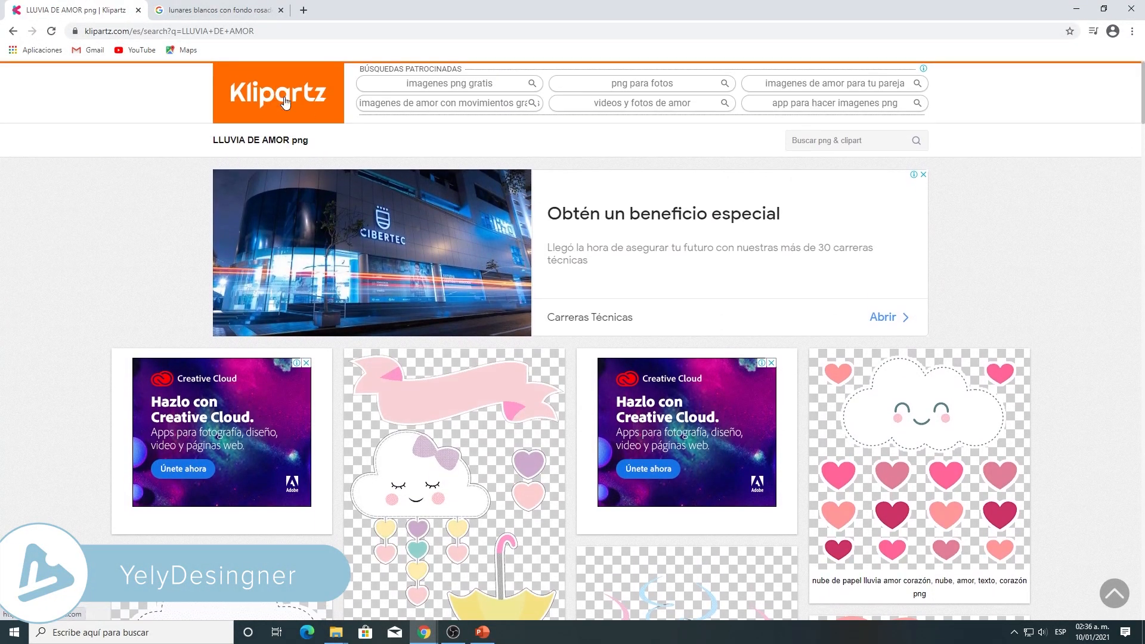
scroll(405, 418, down, 4)
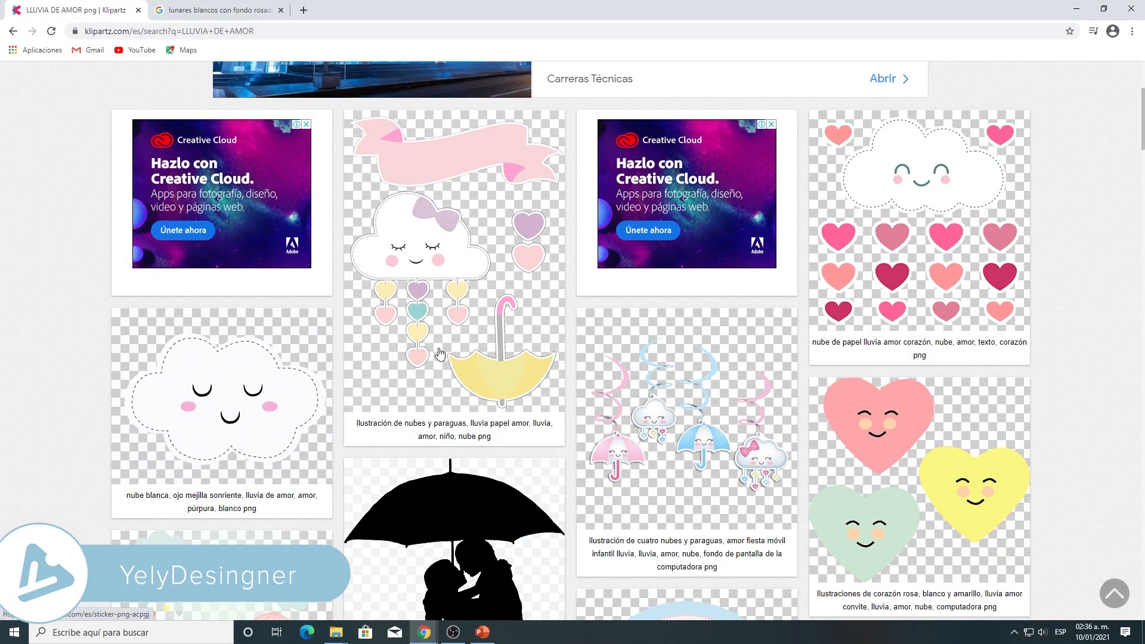
scroll(433, 298, down, 2)
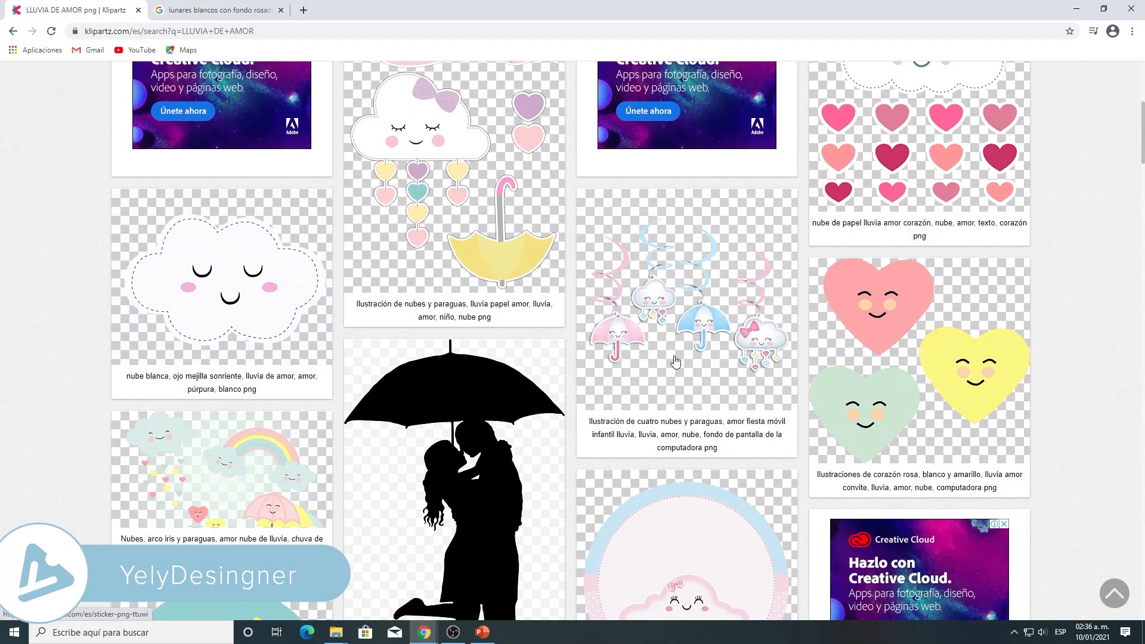
click(247, 11)
scroll(767, 389, down, 2)
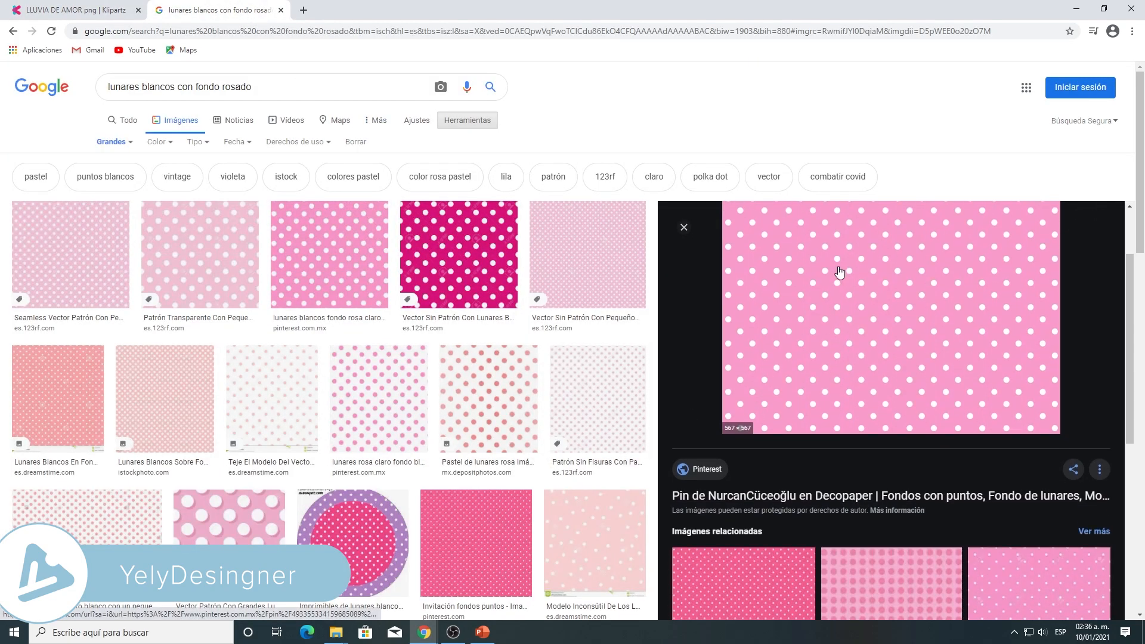
scroll(903, 385, up, 2)
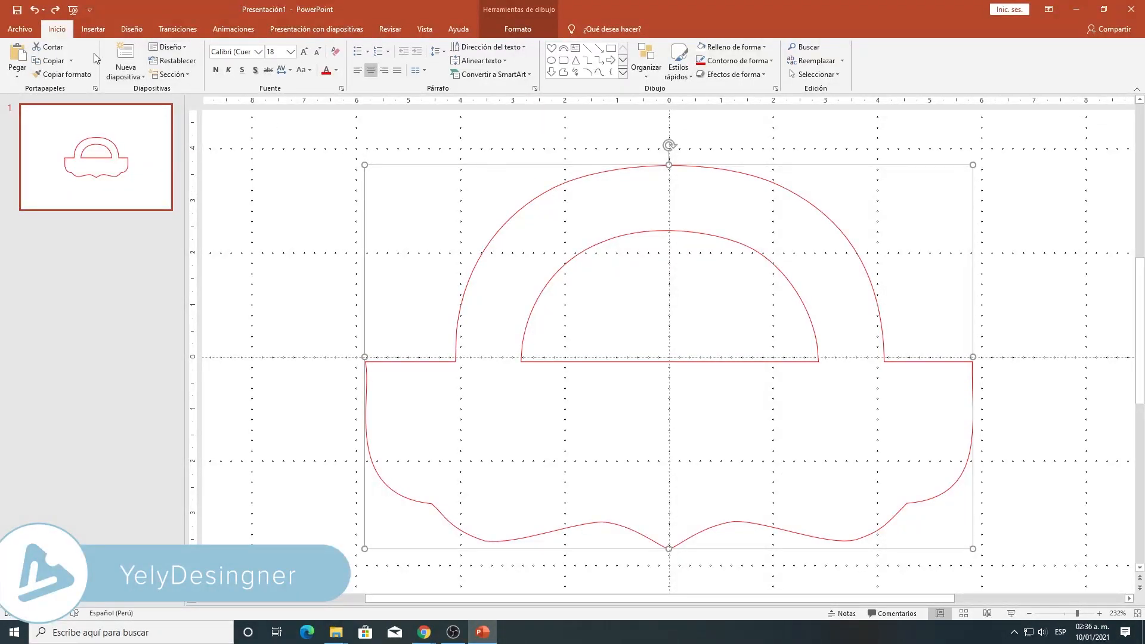
- Back in PowerPoint, fill the merged bag shape with the pink polka-dot picture from a file
click(90, 30)
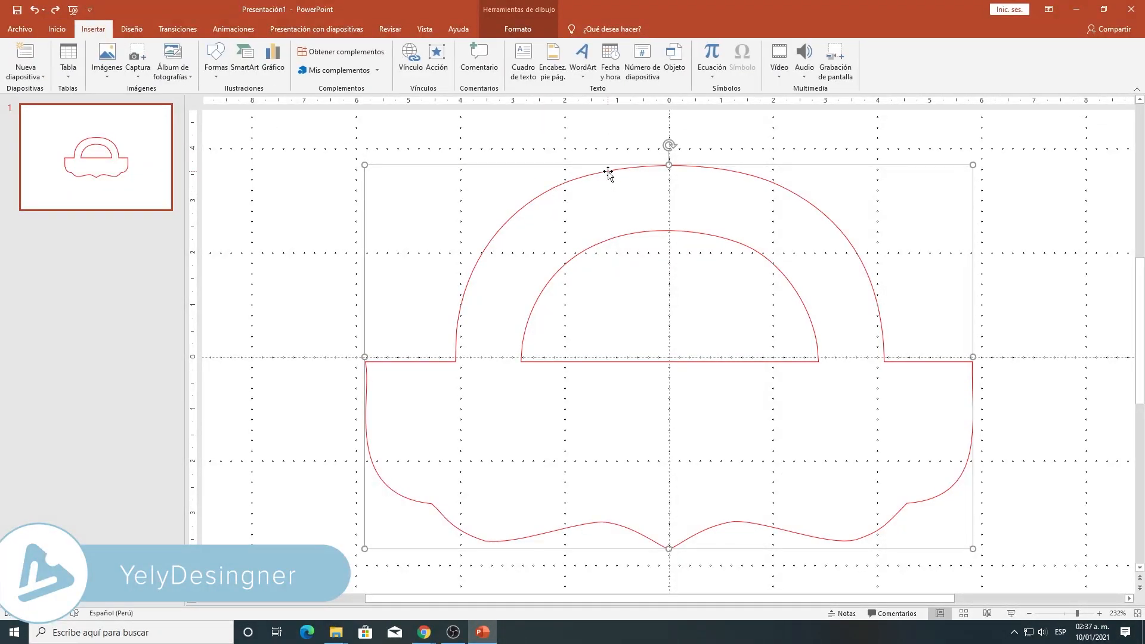
click(520, 30)
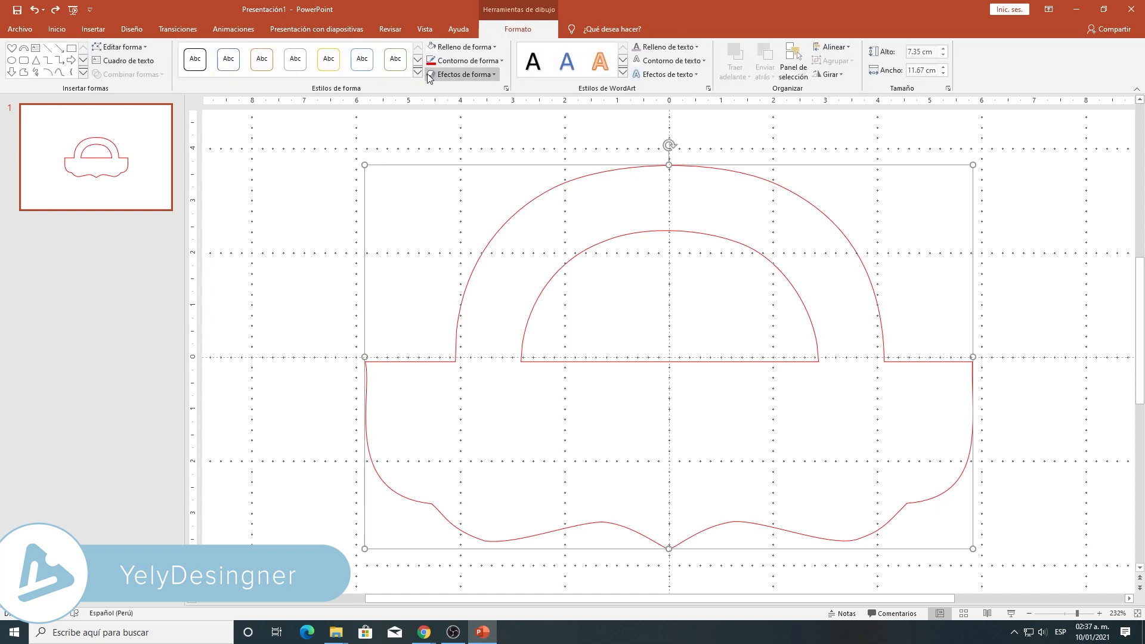
click(466, 48)
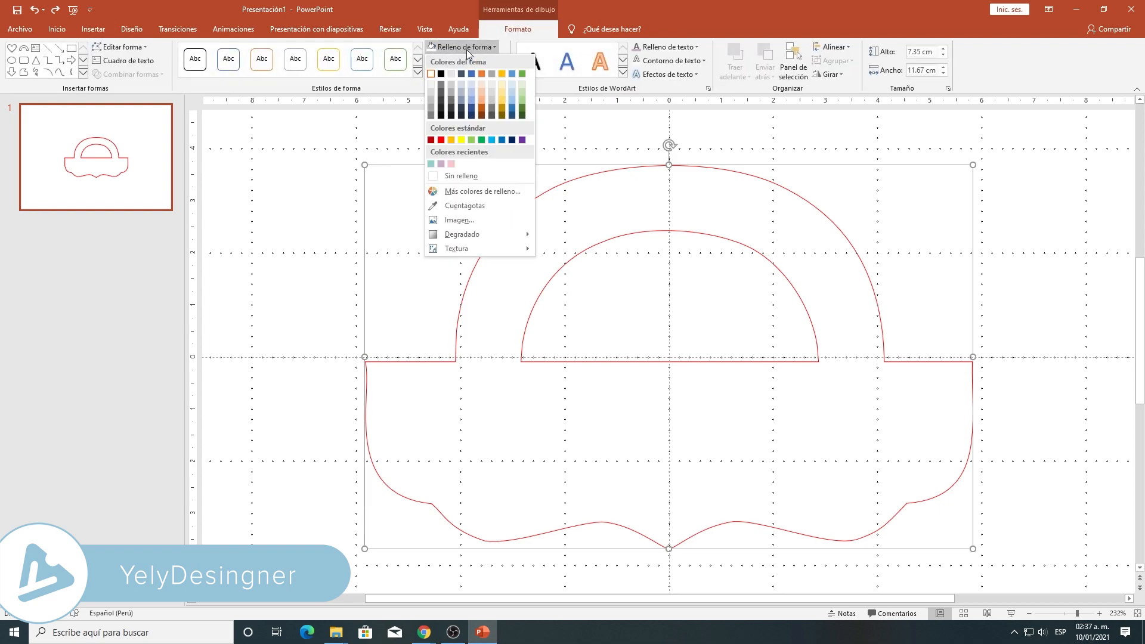
click(474, 221)
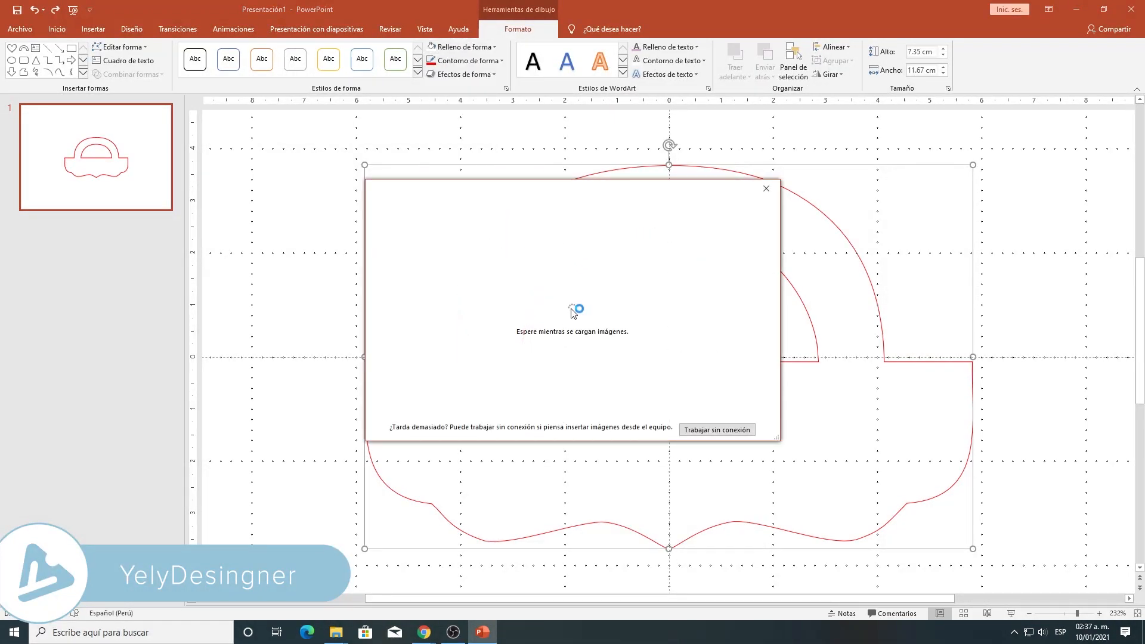
click(524, 258)
click(139, 96)
click(466, 302)
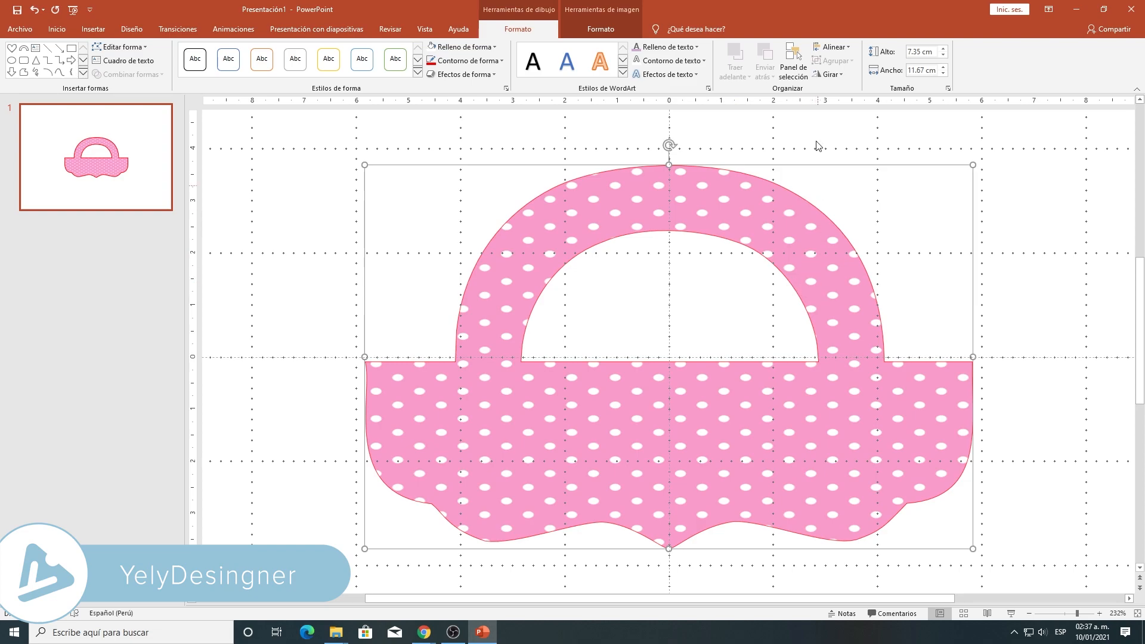
- Stretch the polka-dot picture fill vertically beyond the bag's upper and lower edges with Crop, so the dots look round
click(601, 29)
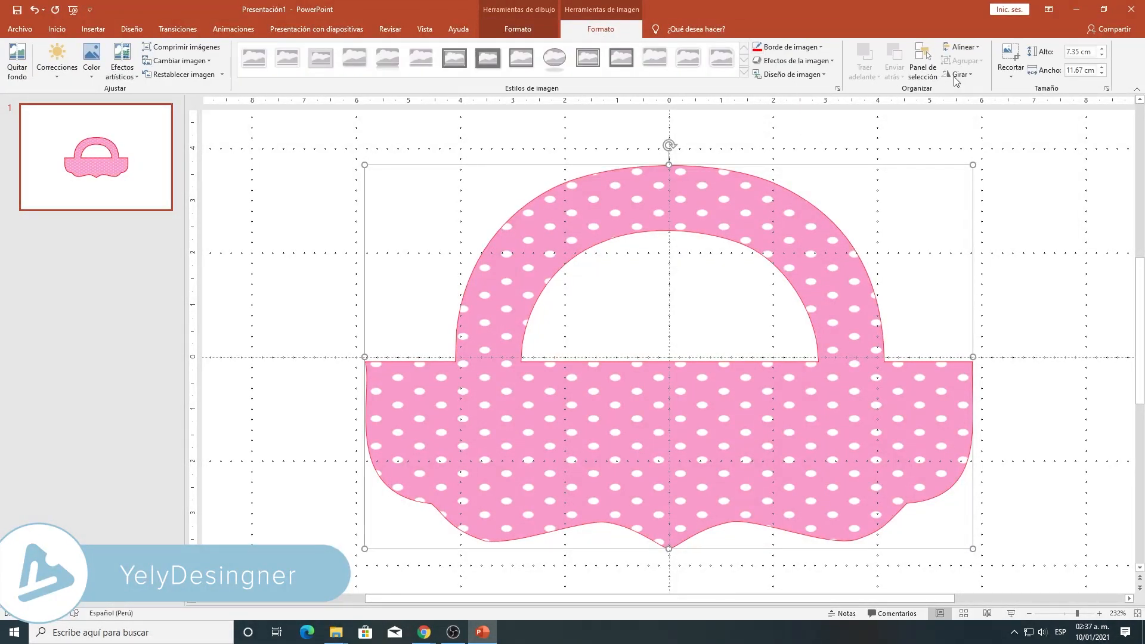
click(1010, 54)
drag(670, 163, 667, 124)
drag(669, 550, 667, 574)
drag(666, 574, 665, 577)
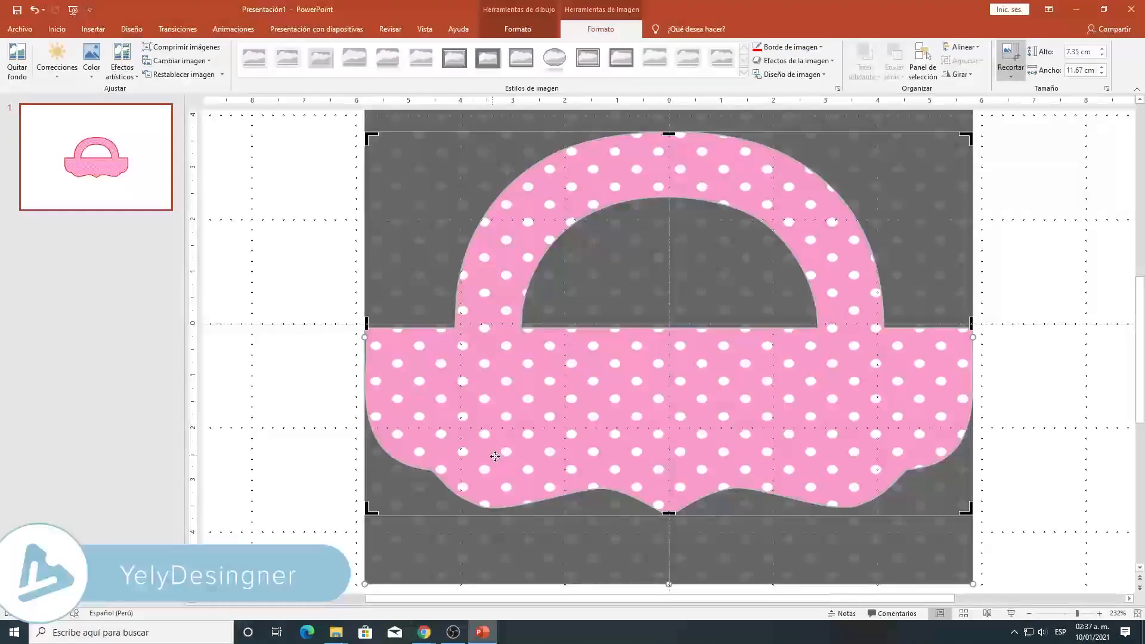
scroll(524, 447, up, 3)
drag(667, 188, 661, 158)
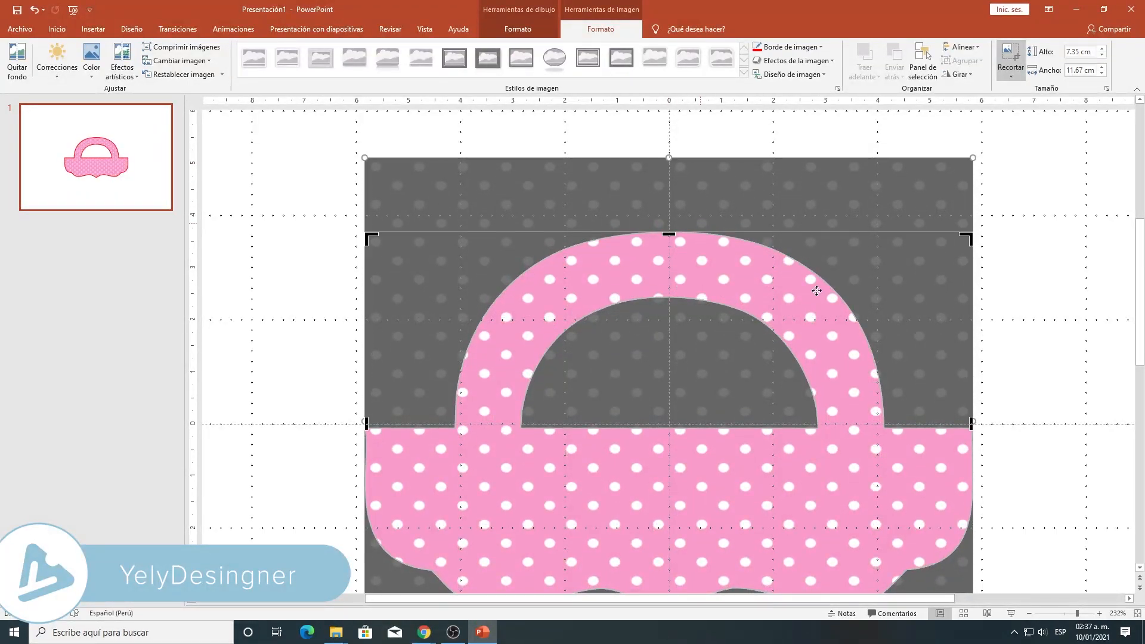
click(1007, 358)
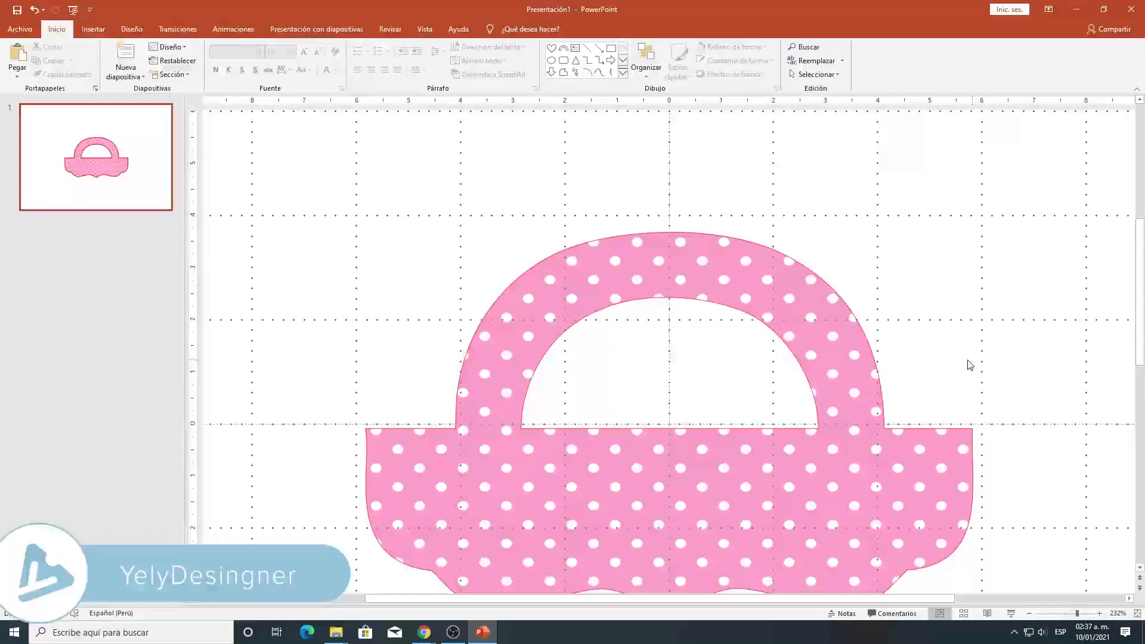
scroll(822, 421, down, 1)
scroll(680, 430, down, 2)
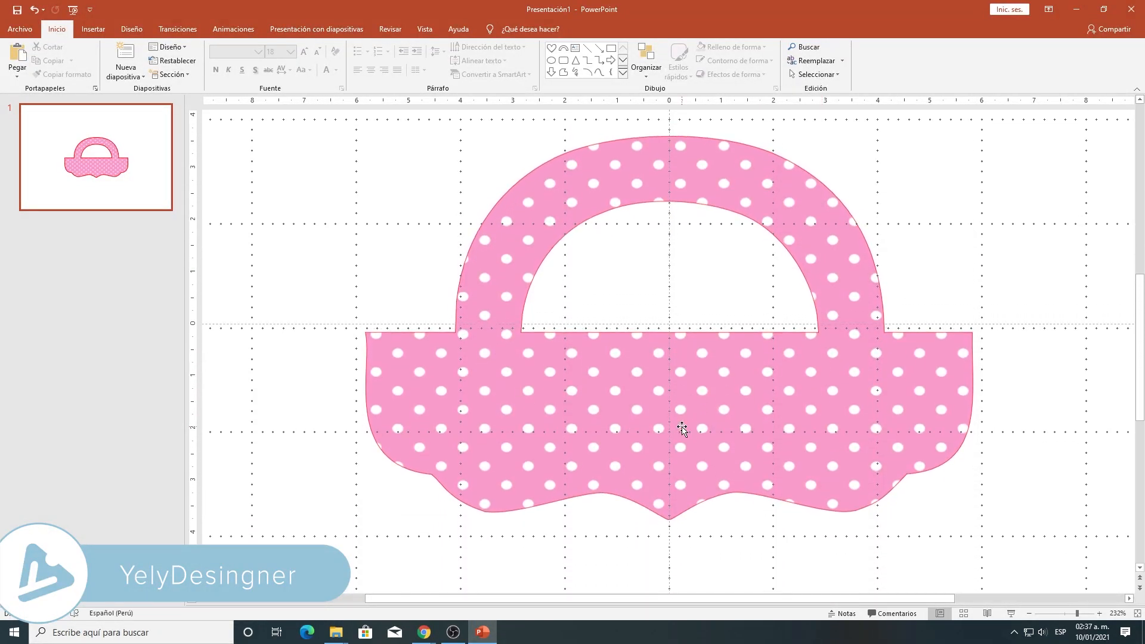
- Change the bag shape's outline from red to the light pink recent color
click(545, 375)
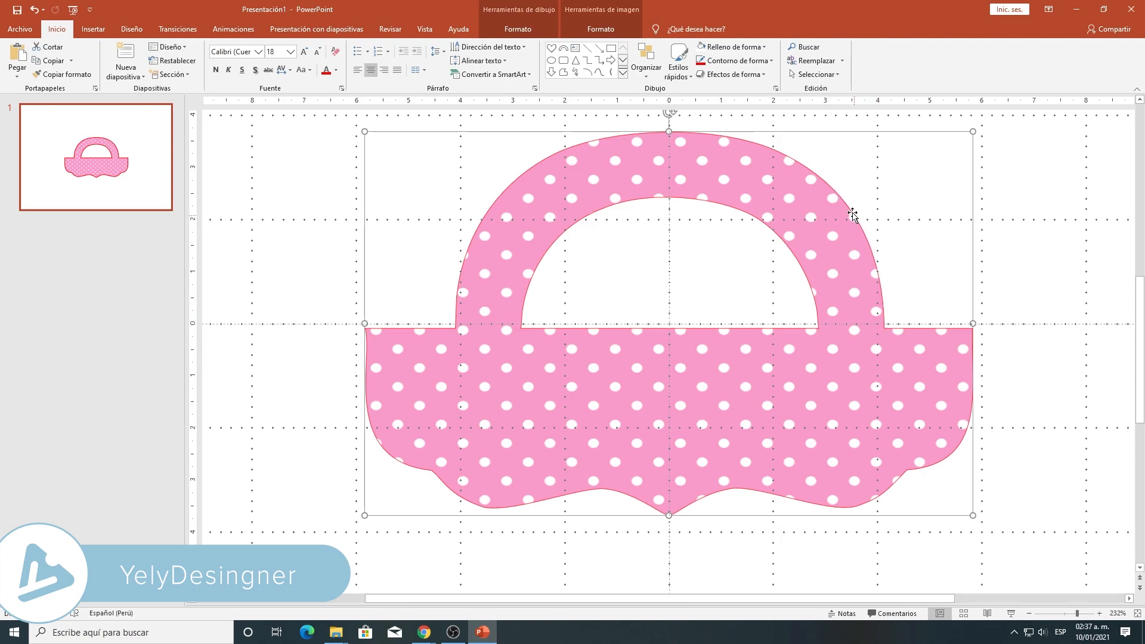
click(601, 28)
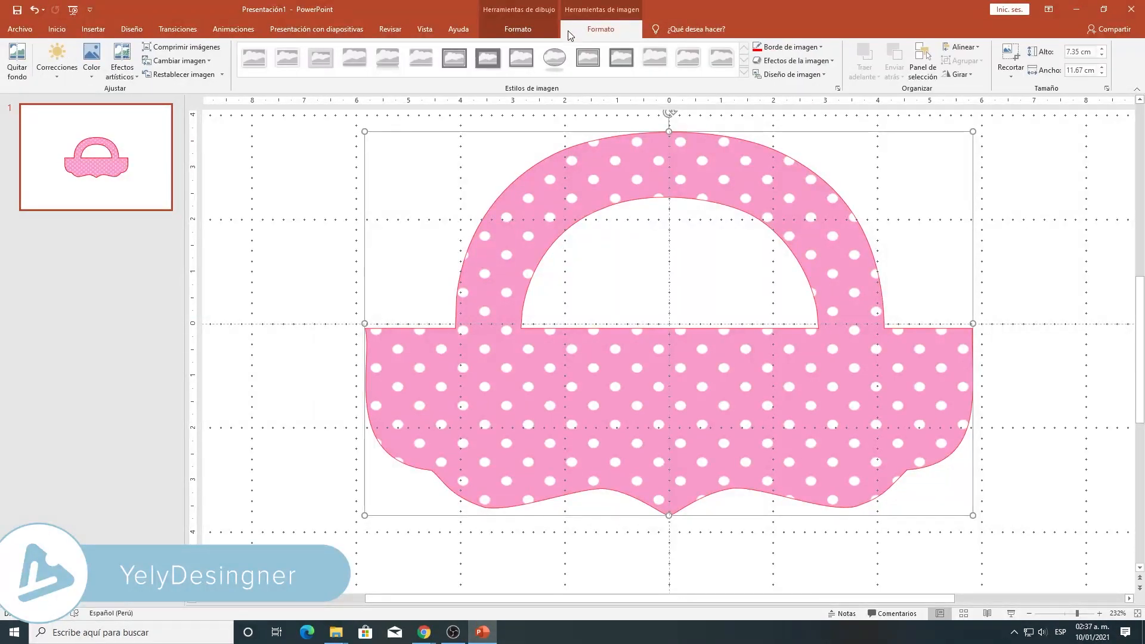
click(518, 29)
click(494, 62)
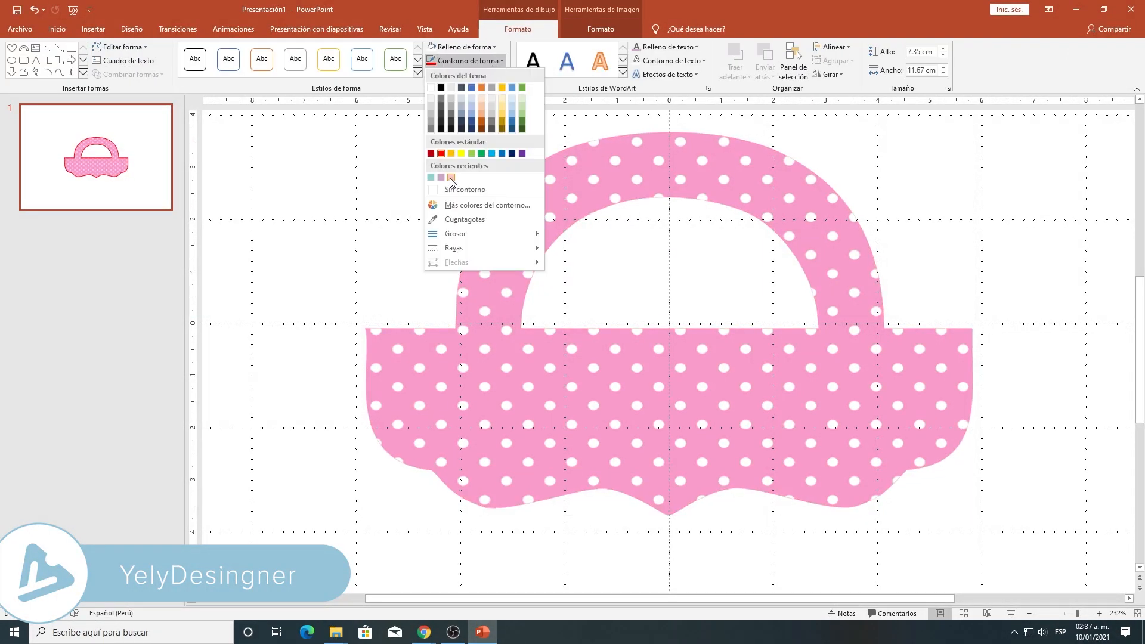
click(450, 177)
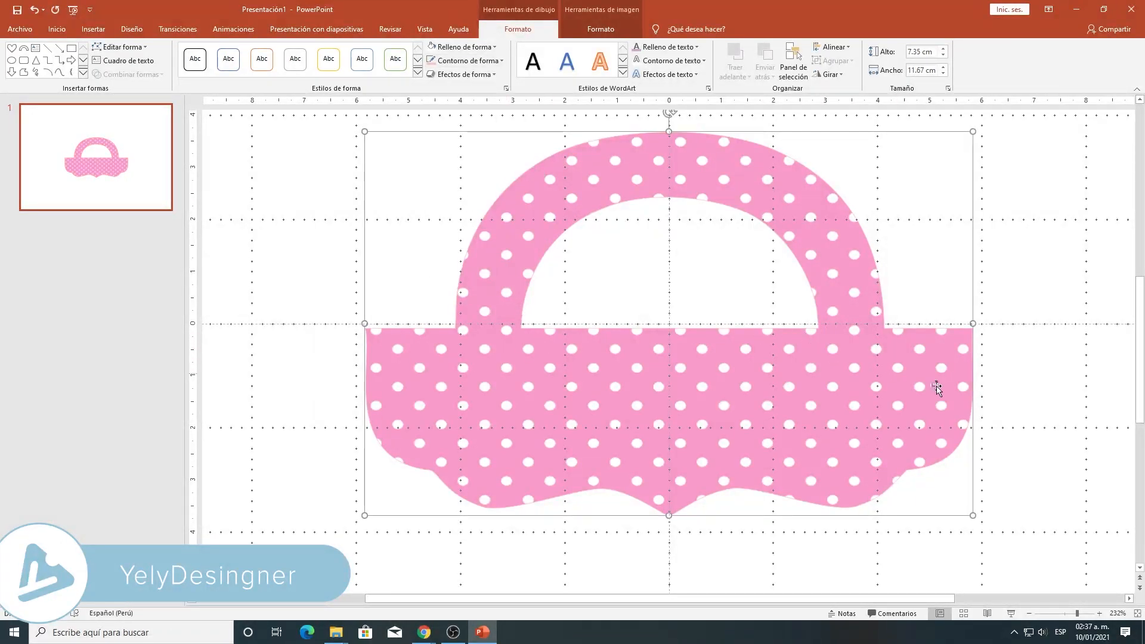
click(985, 401)
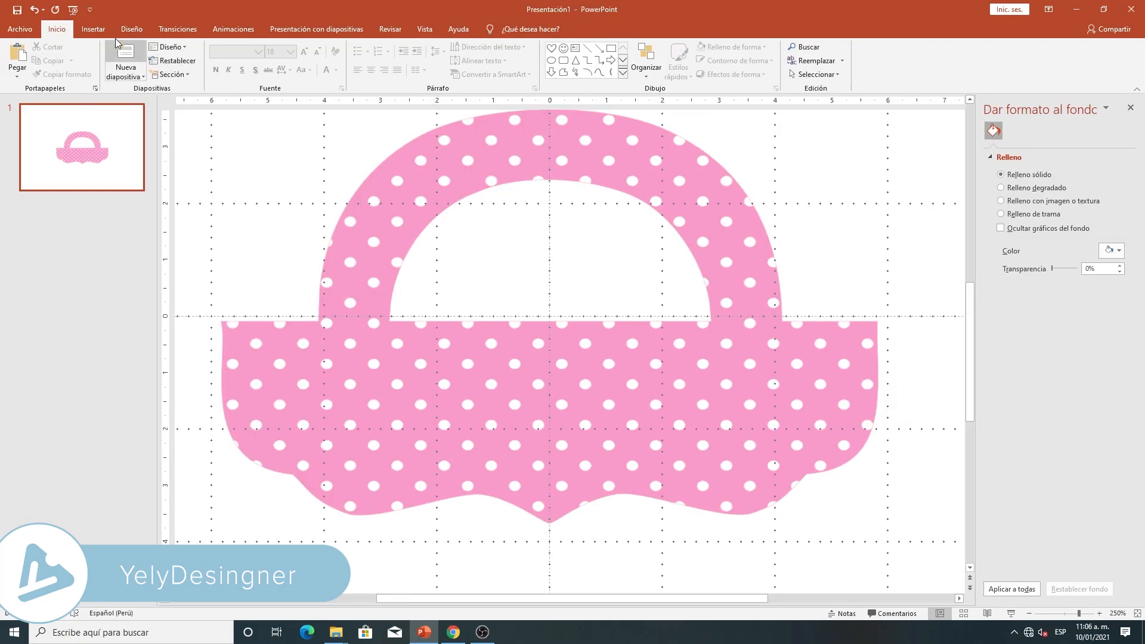
- Insert the klipartz.com picture with the cloud, banner, hearts and umbrella onto the slide
click(93, 28)
click(106, 59)
click(136, 106)
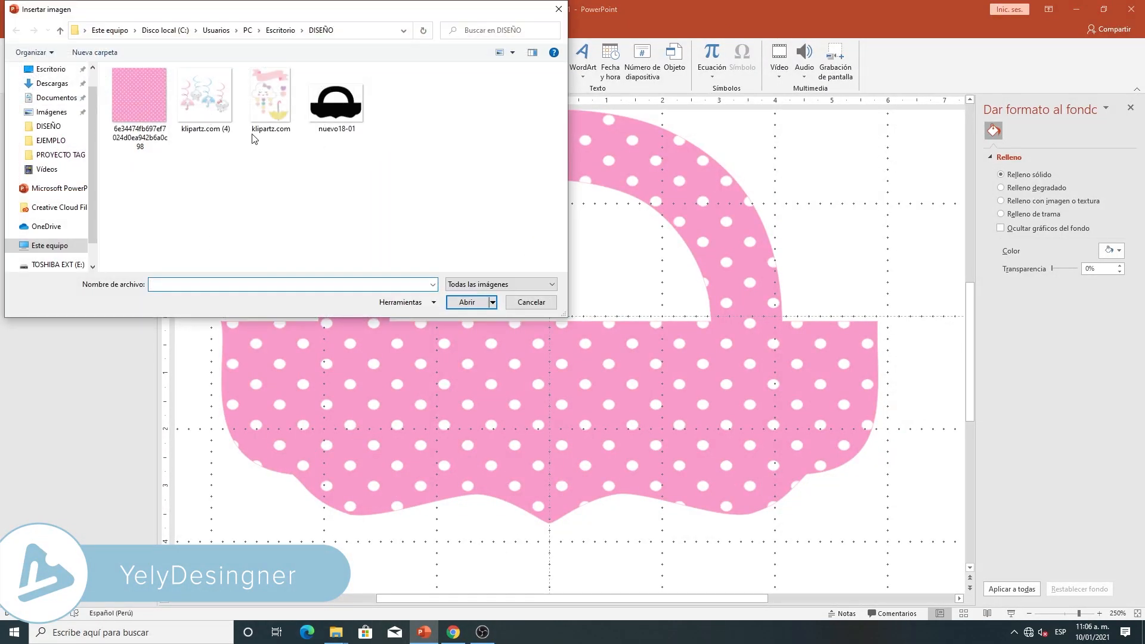
click(263, 113)
click(466, 302)
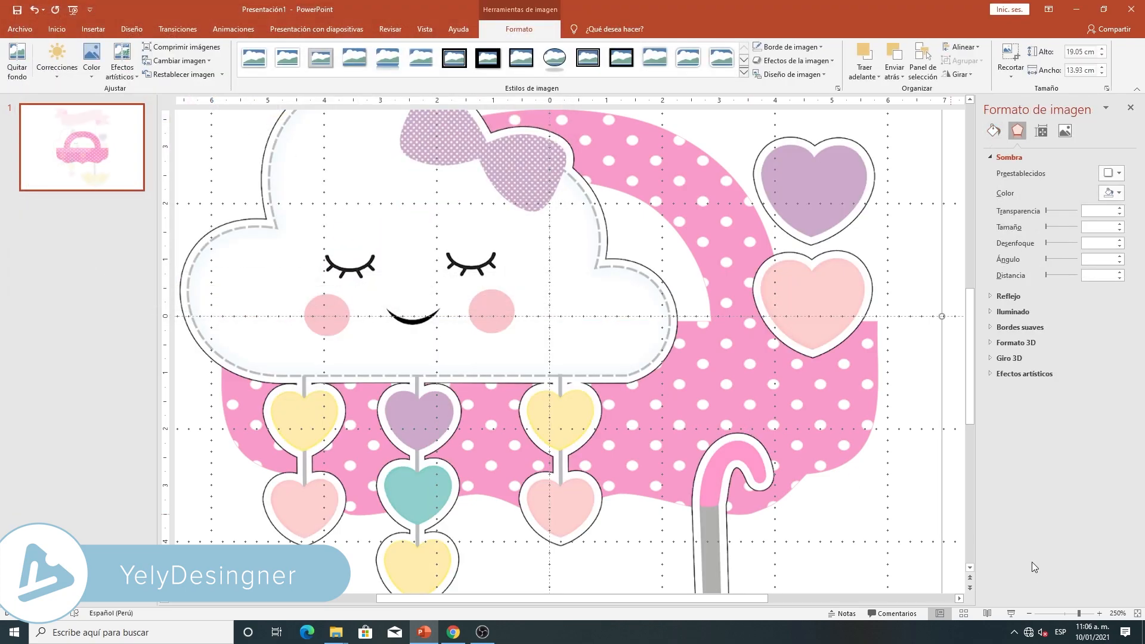
- Crop the inserted clipart down to the sleeping cloud with the bow, about 9.57 cm wide and 5.76 cm high
click(1060, 618)
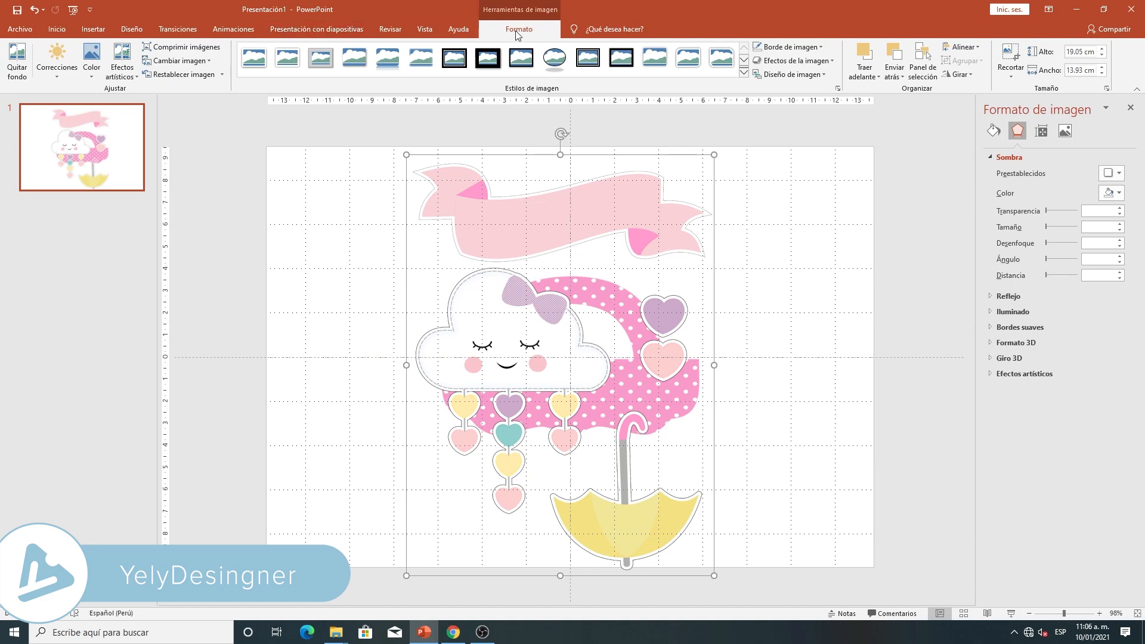
click(1019, 59)
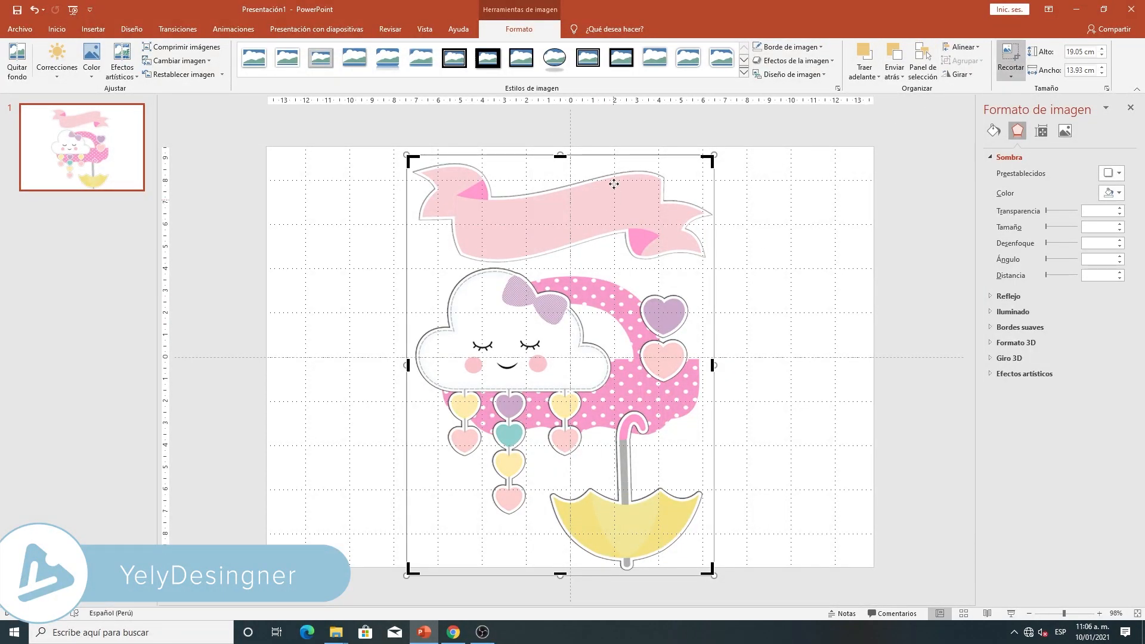
drag(561, 157, 543, 267)
drag(709, 571, 617, 392)
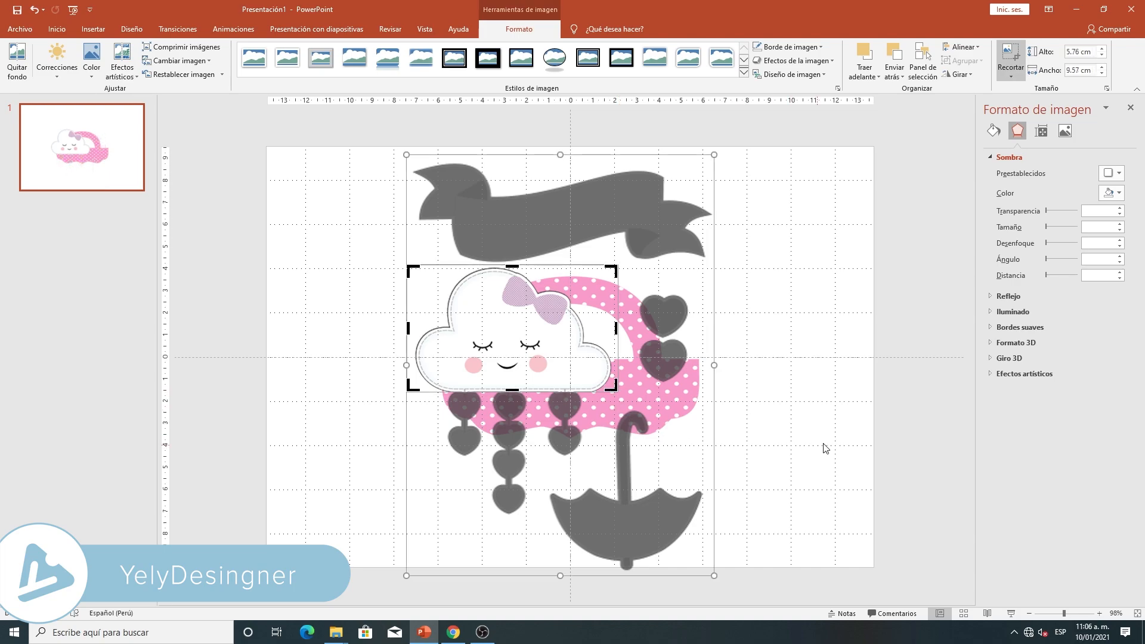
click(823, 447)
- Shrink the cloud picture to about 5.05 cm wide by 3.04 cm high and place it in the middle of the bag's body
click(540, 329)
drag(619, 389, 540, 341)
drag(476, 316, 570, 407)
drag(633, 433, 617, 418)
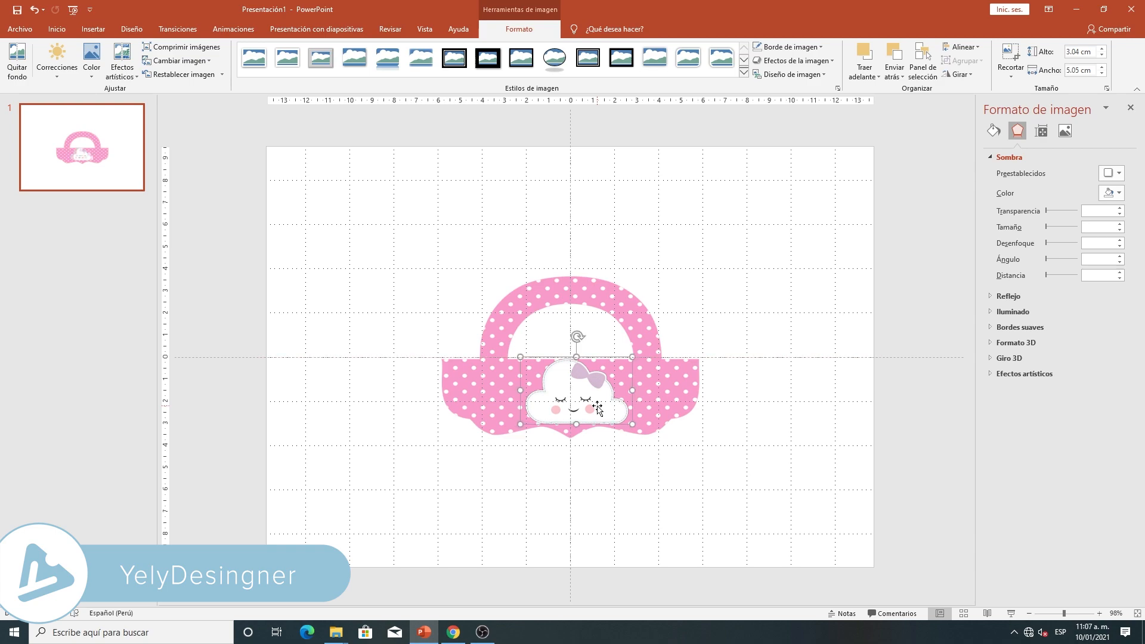
- Move the cloud picture off the bag's body into the empty area above and to the left of the handle
click(592, 409)
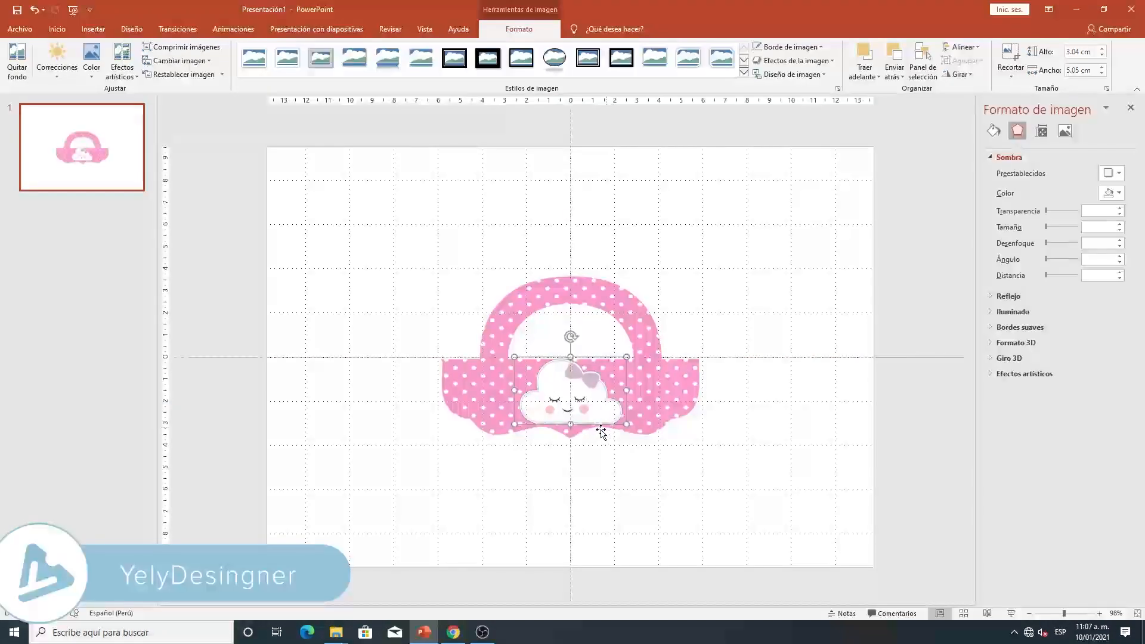
click(649, 496)
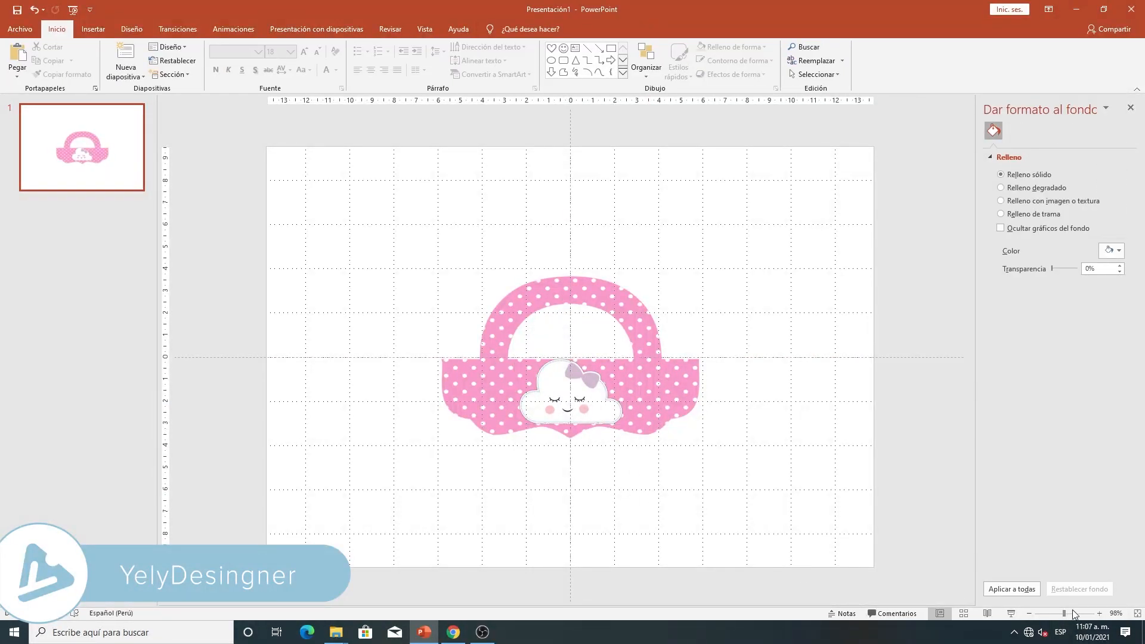
click(1072, 613)
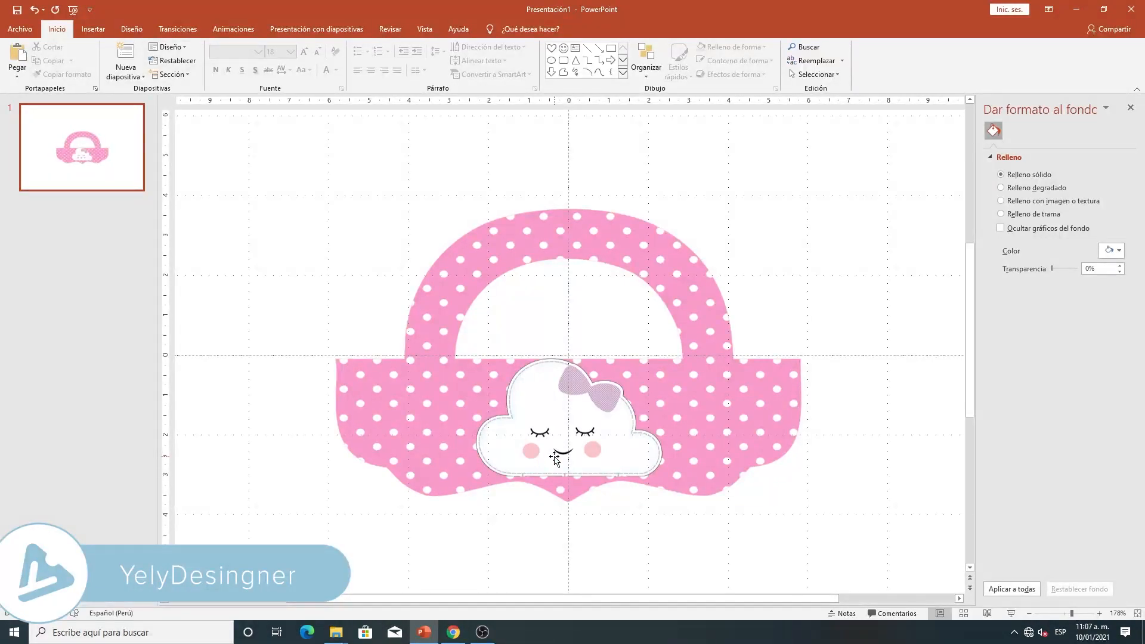
drag(543, 444, 379, 209)
- Cover the cloud's face with a white rectangle without outline, about 2.44 cm wide and 1.17 cm high
click(216, 60)
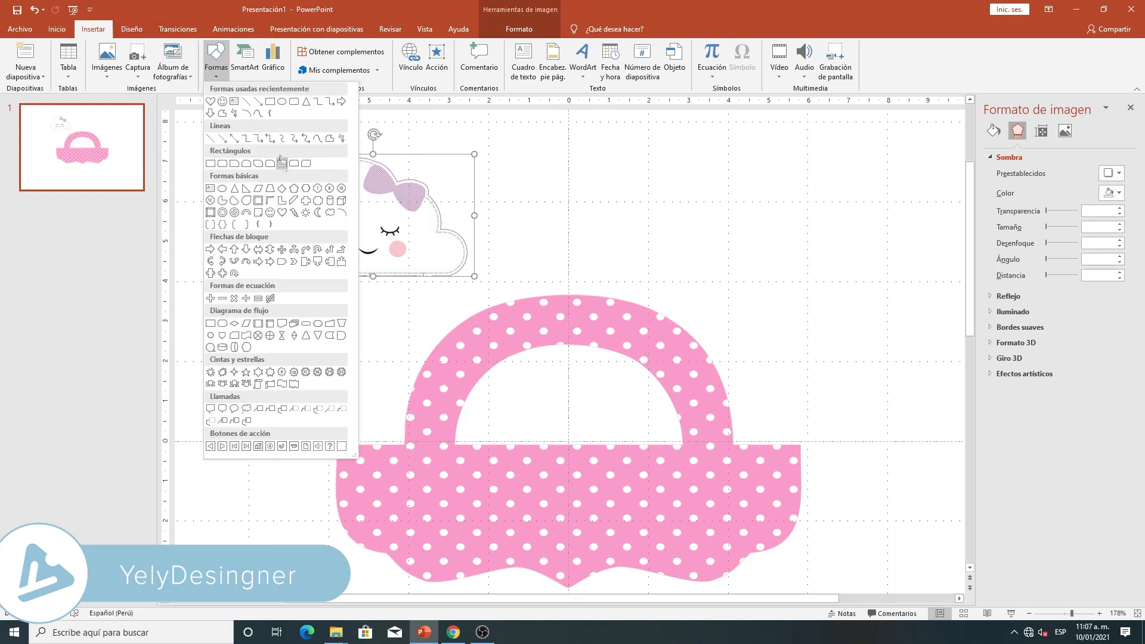
click(273, 103)
drag(321, 217, 419, 264)
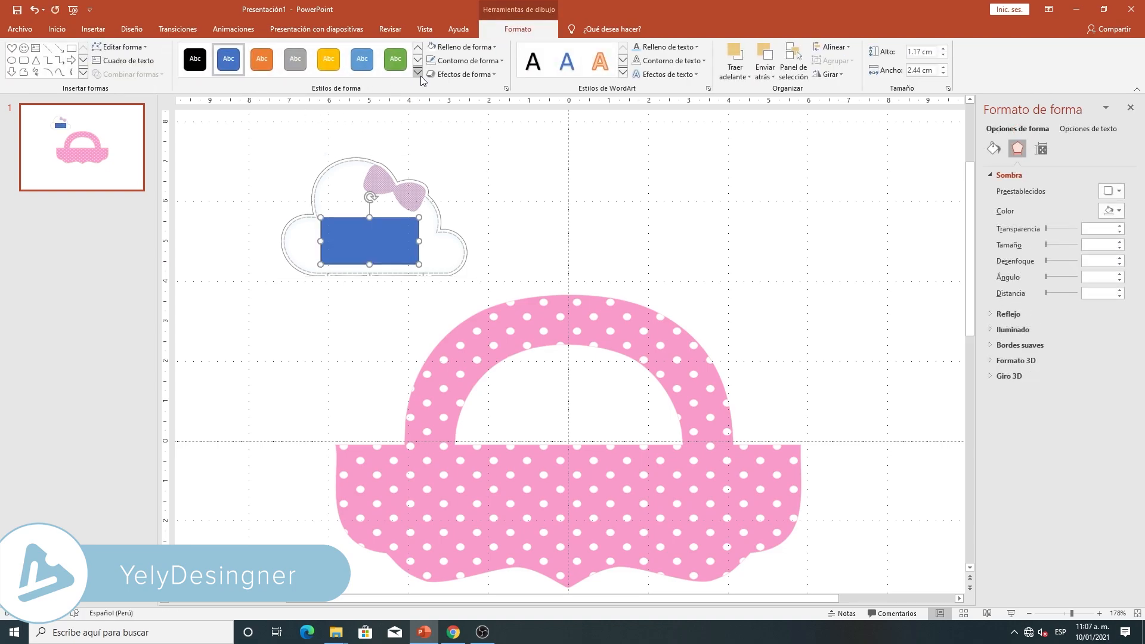
click(462, 46)
click(430, 70)
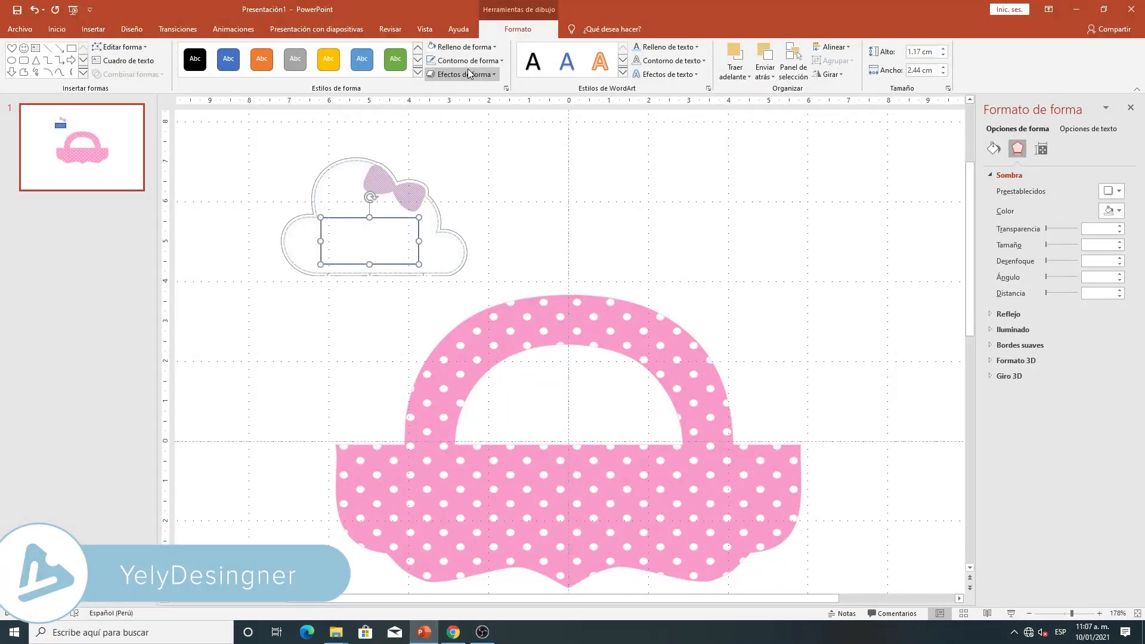
click(466, 60)
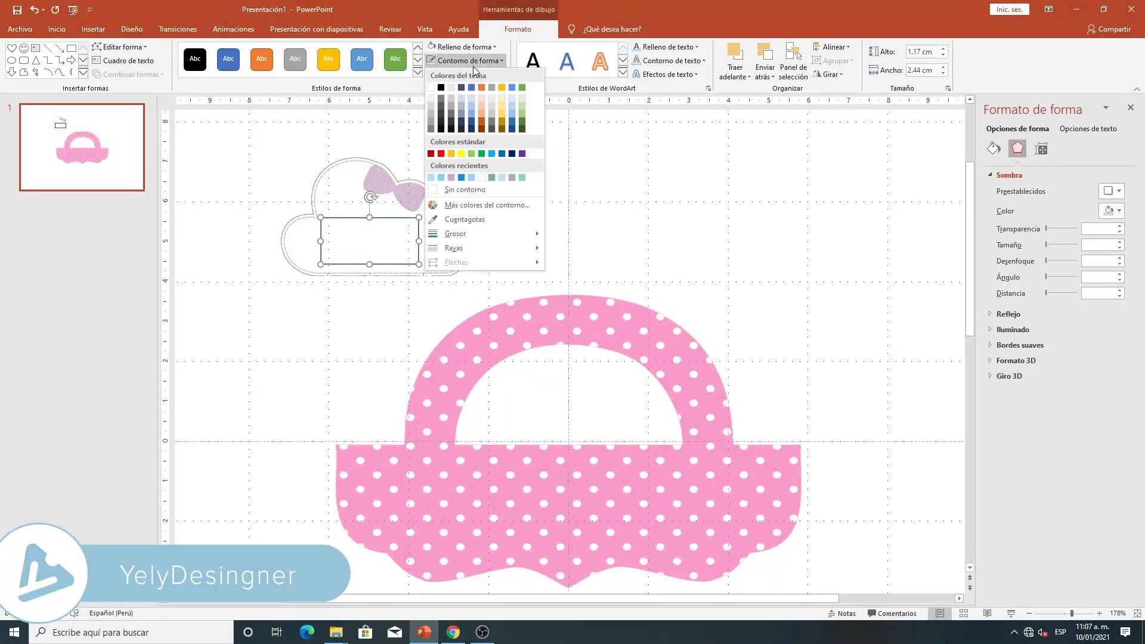
click(448, 190)
- Group the white rectangle with the cloud picture and nudge the group slightly up and to the left
click(399, 269)
drag(252, 127, 503, 302)
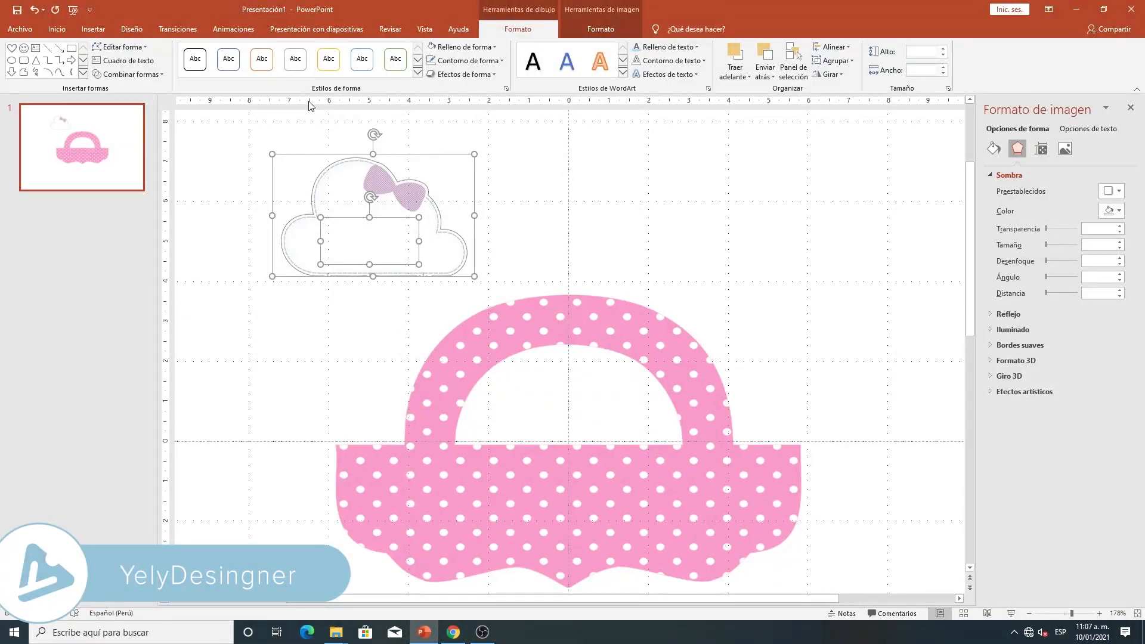
right_click(363, 168)
mouse_move(408, 238)
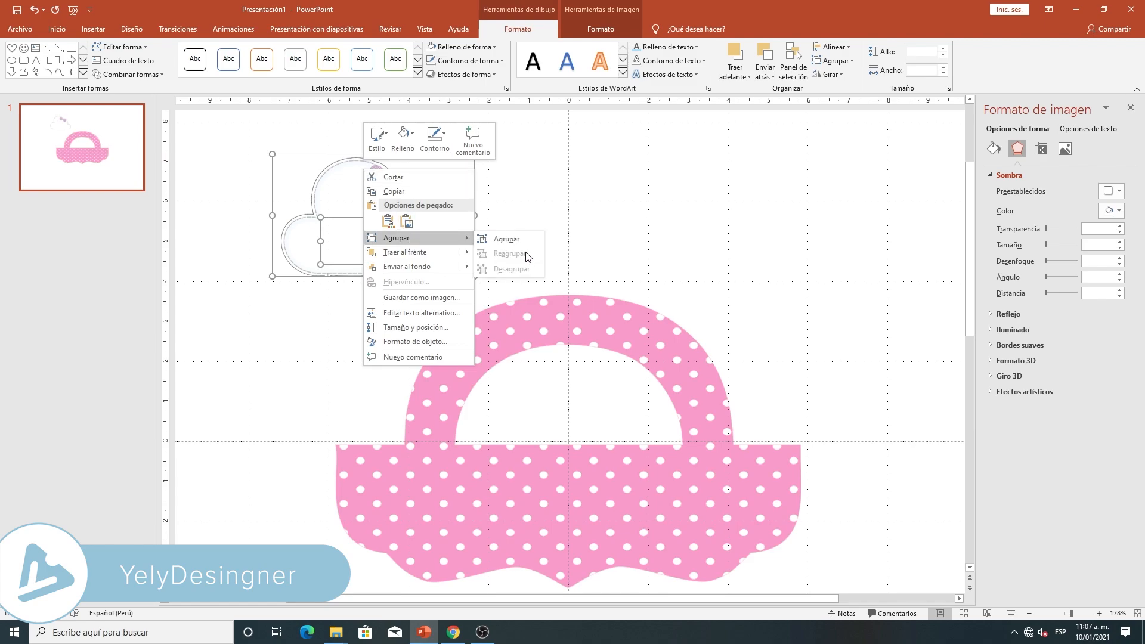
click(504, 234)
mouse_move(388, 215)
mouse_down()
mouse_move(405, 231)
mouse_move(384, 213)
mouse_up()
click(506, 149)
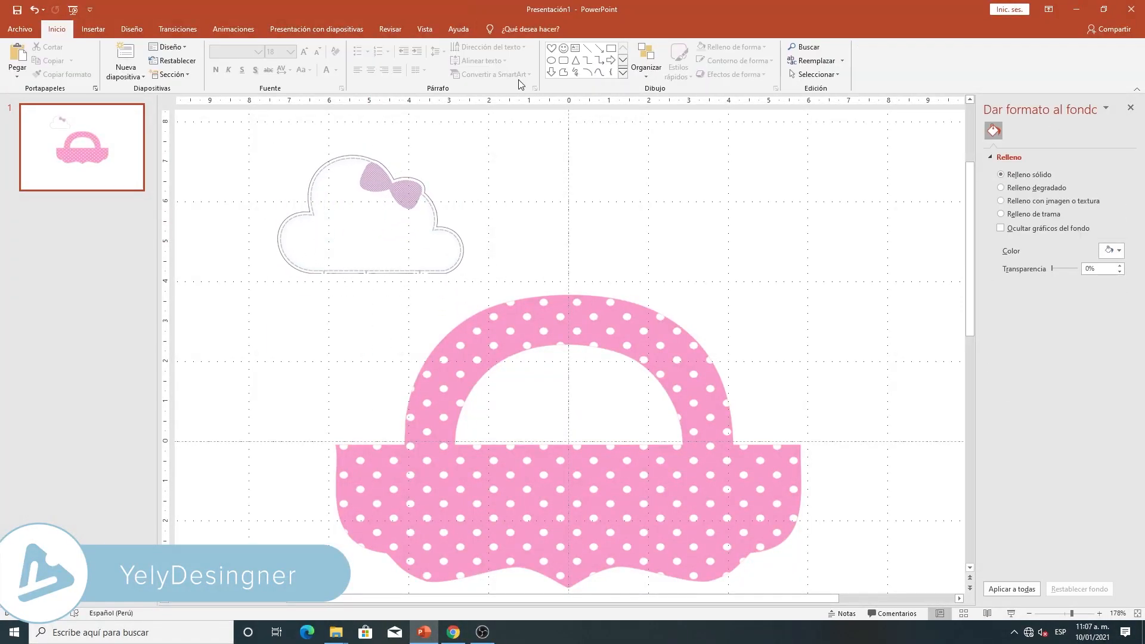
- Insert the number 2 as blue pattern-filled WordArt and place it above the bag's handle, beside the cloud
click(93, 30)
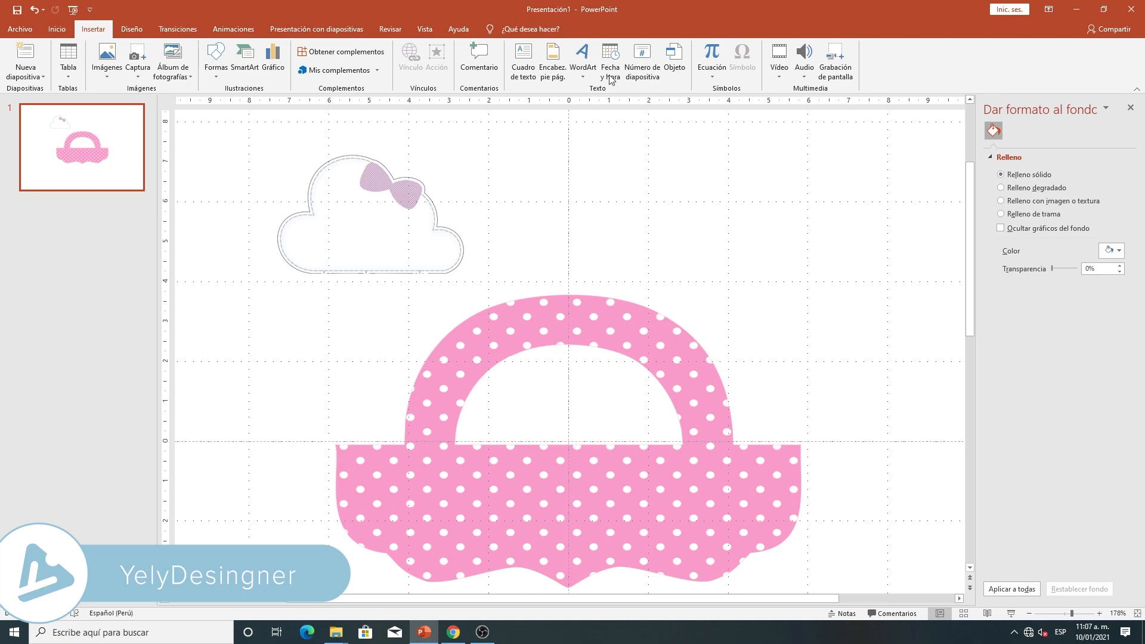
click(582, 76)
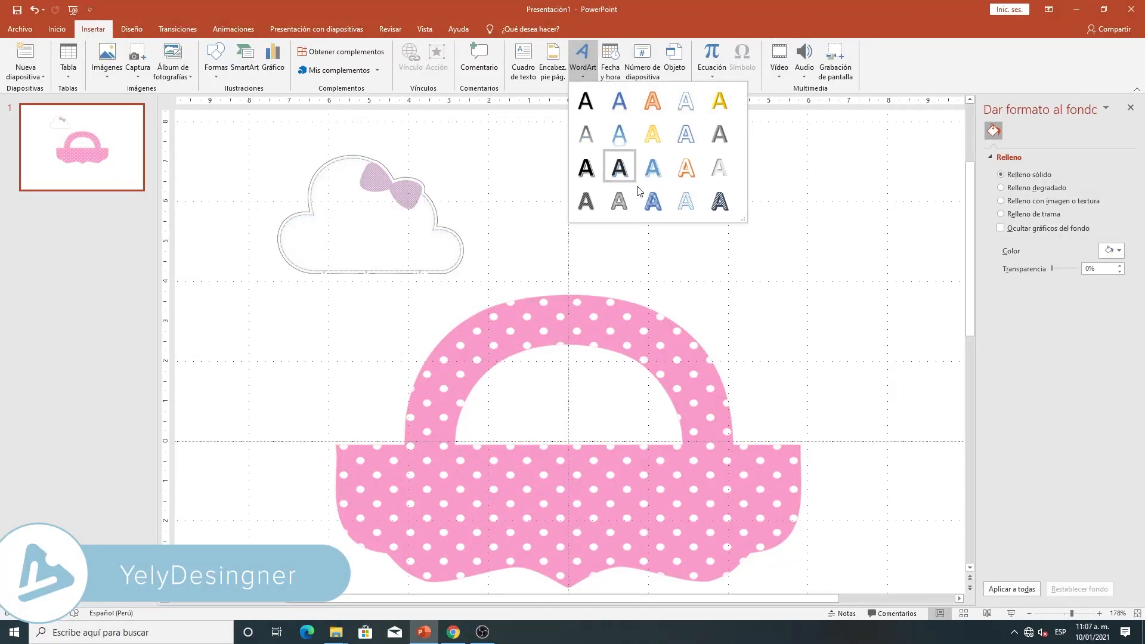
click(654, 202)
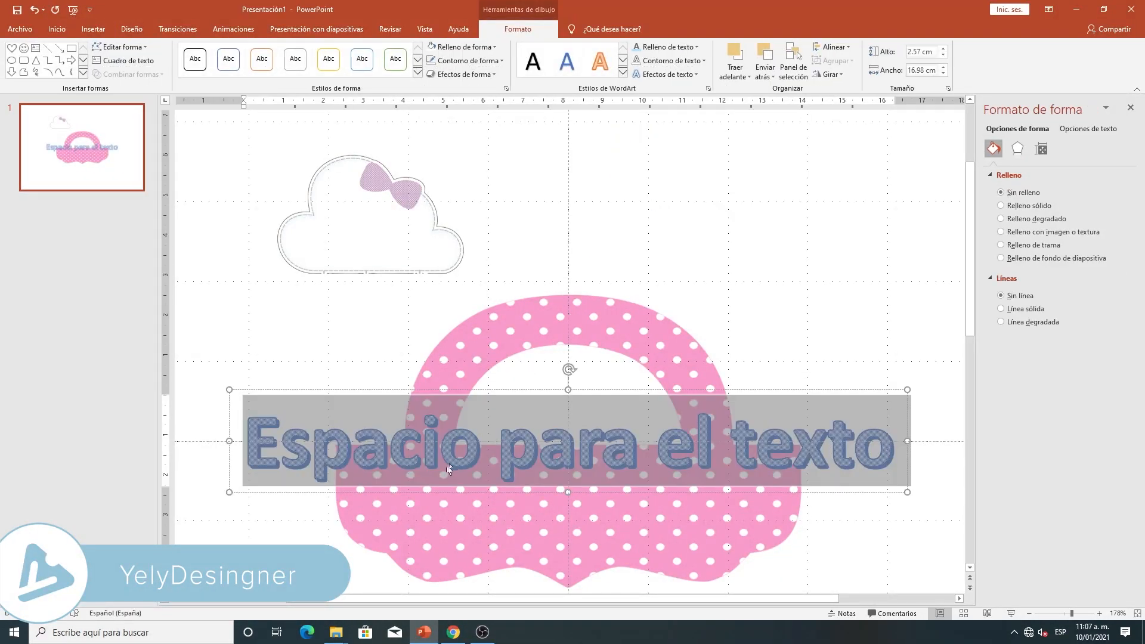
click(335, 439)
drag(279, 447, 1008, 431)
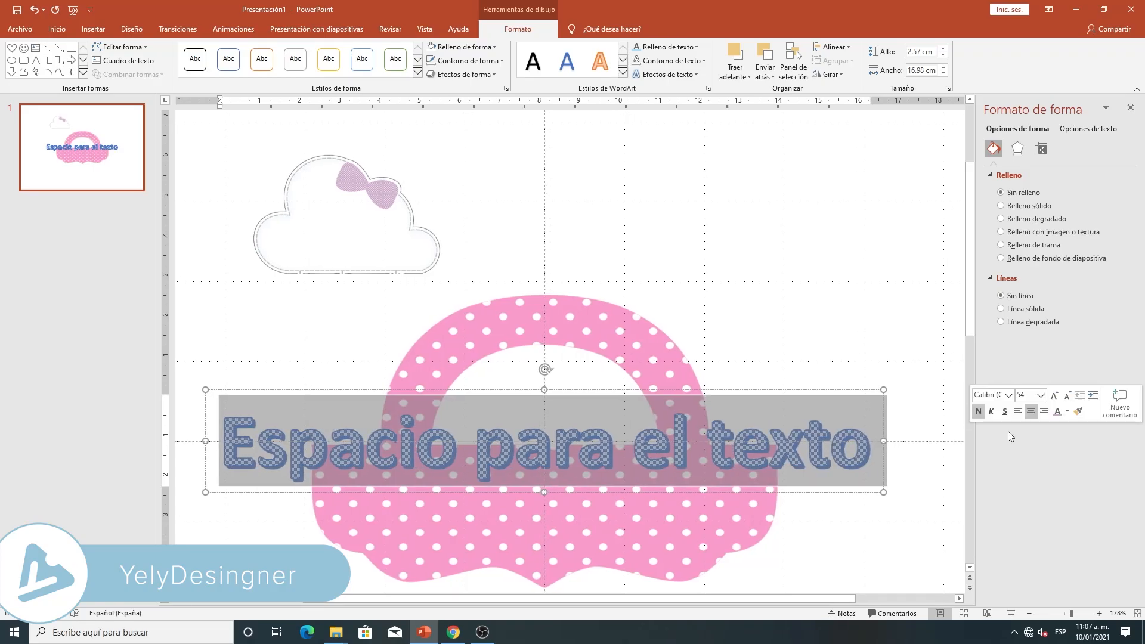
key(BackSpace)
text(2)
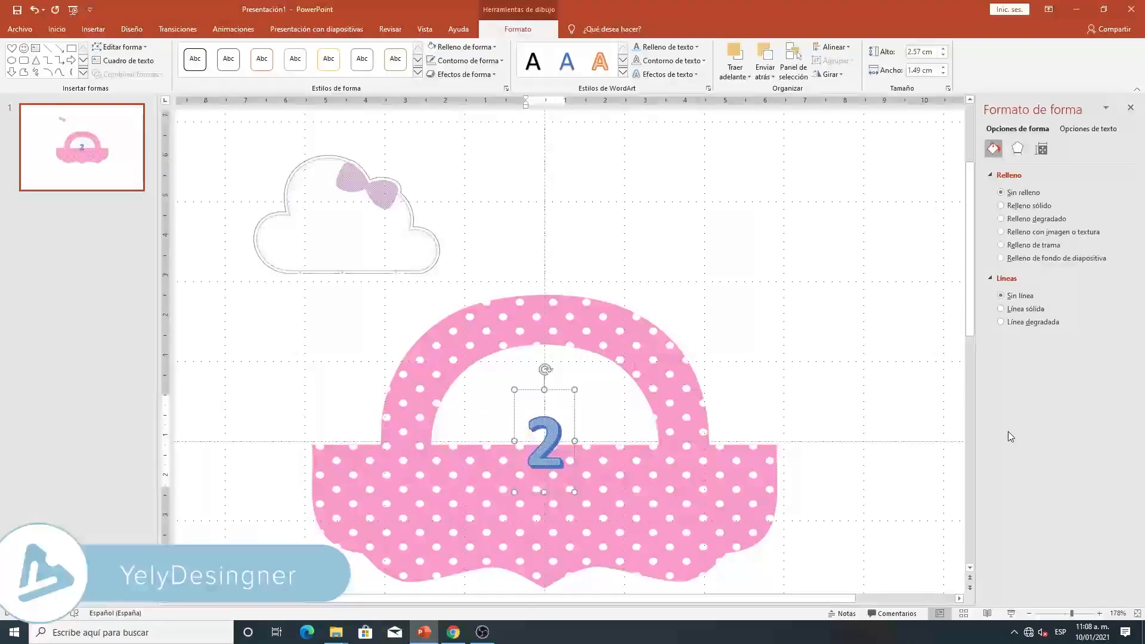
drag(552, 393, 540, 190)
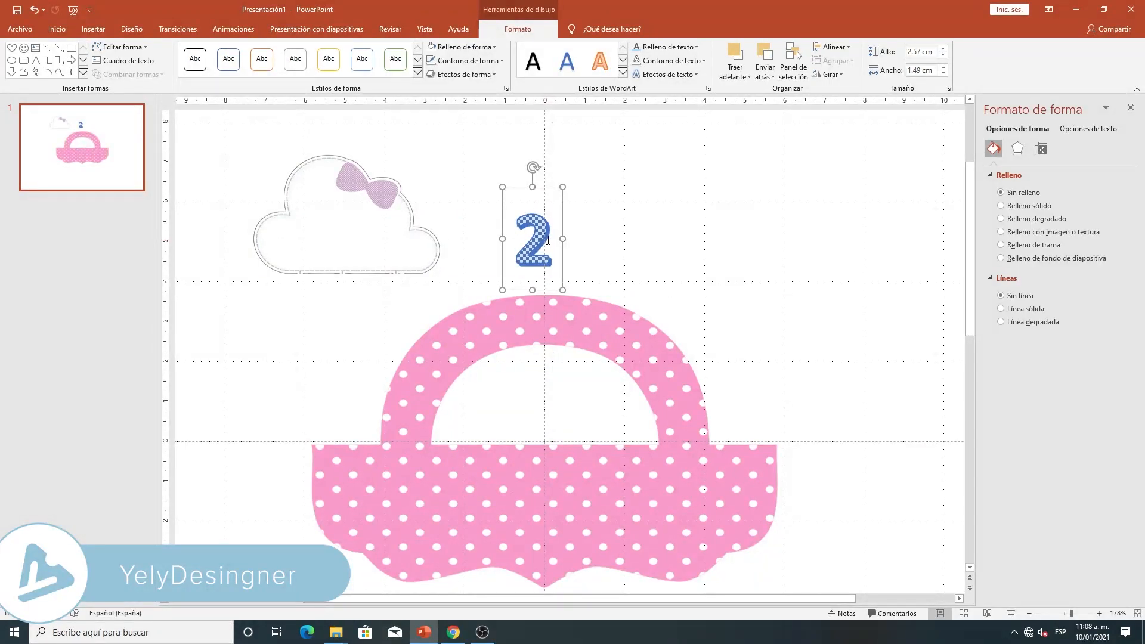
- Set the foreground color of the number 2's text pattern fill to white
double_click(548, 240)
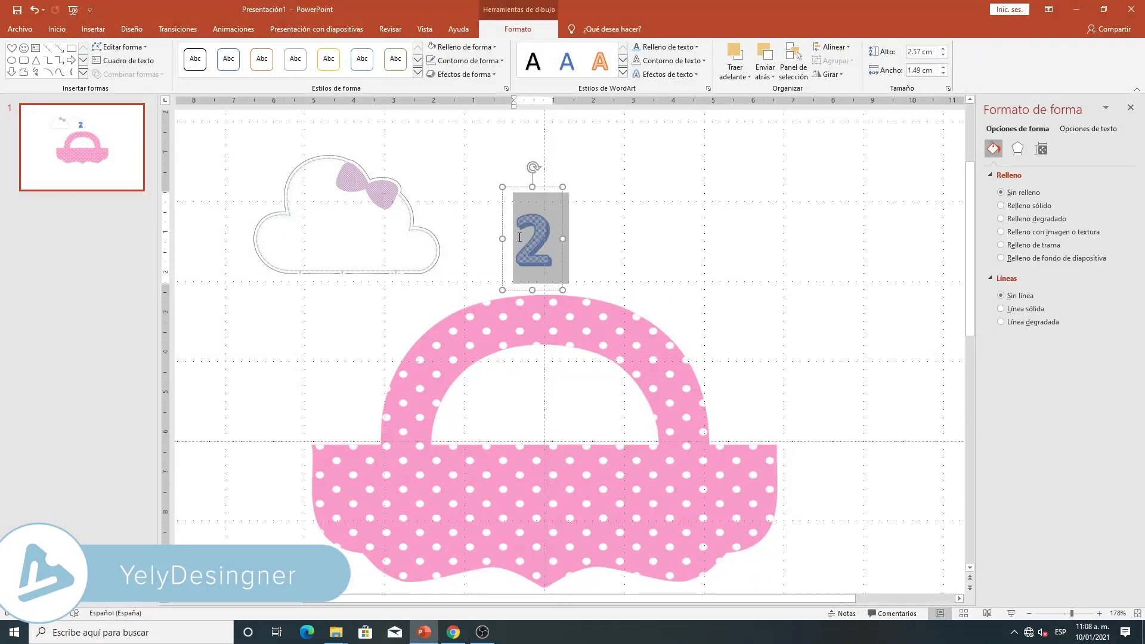
click(709, 88)
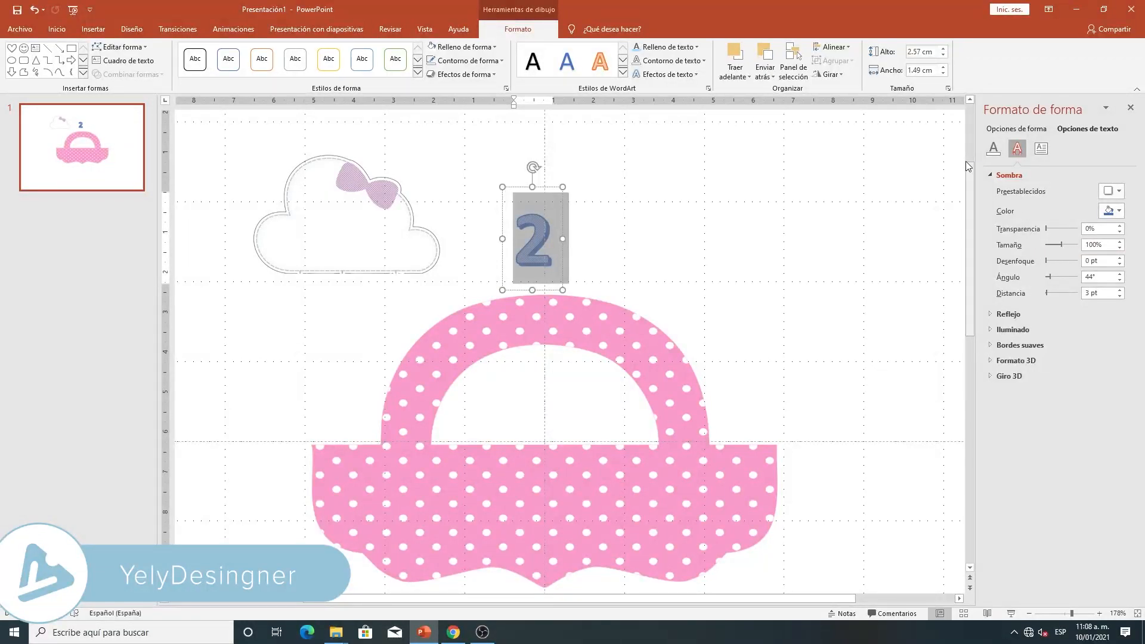
click(993, 148)
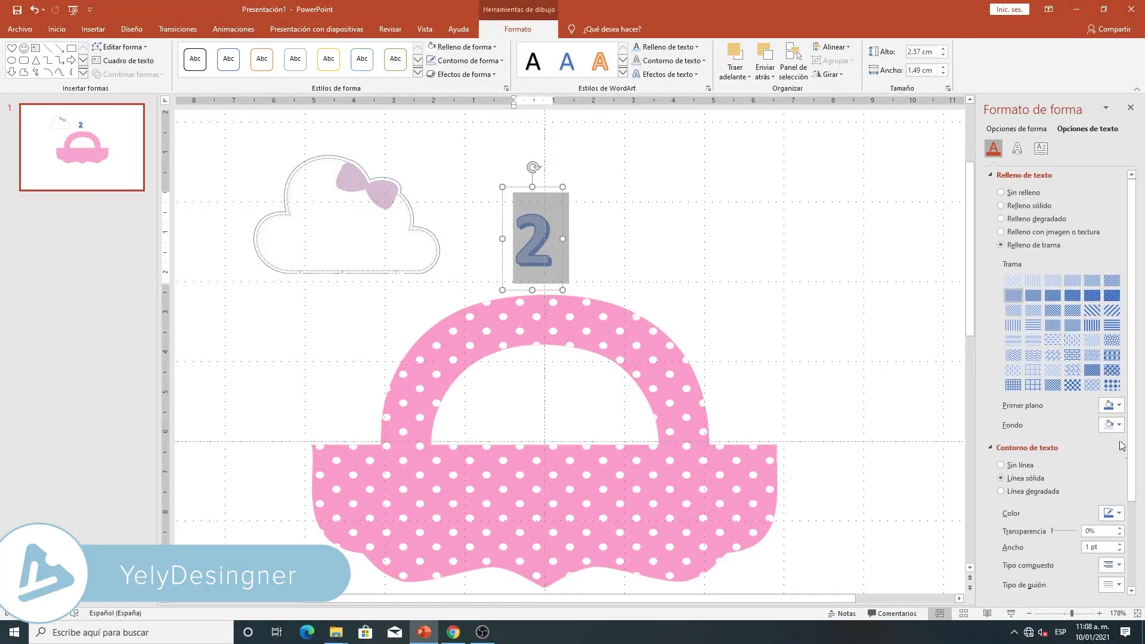
click(1120, 406)
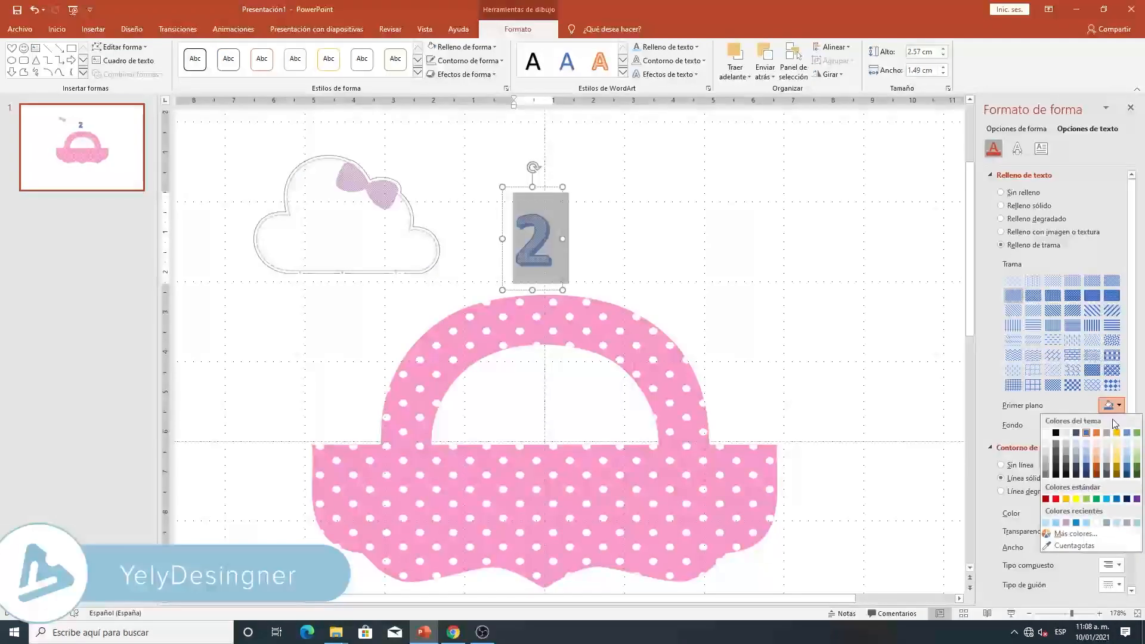
click(1047, 433)
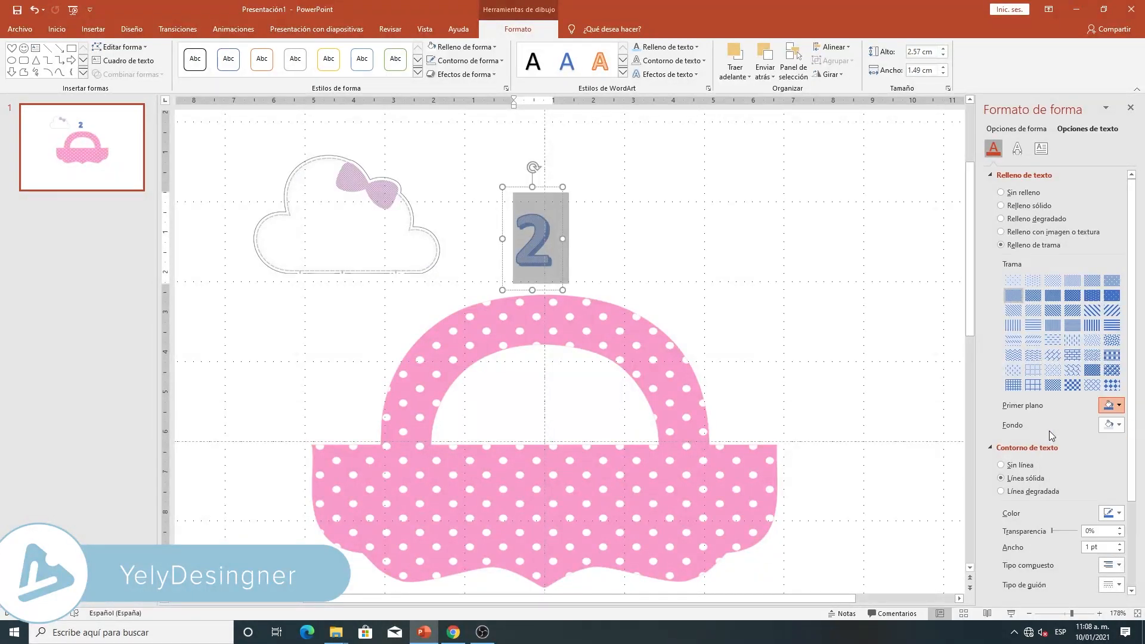
- Set the background color of the number's pattern fill to the custom RGB color 131, 209, 245
click(1119, 425)
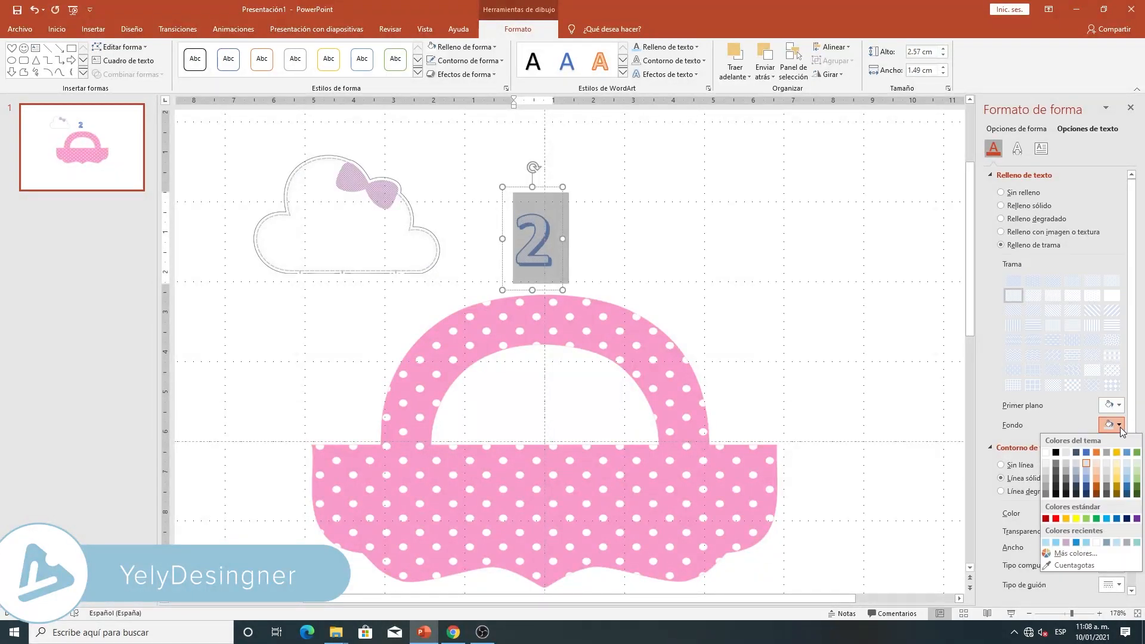
click(1074, 553)
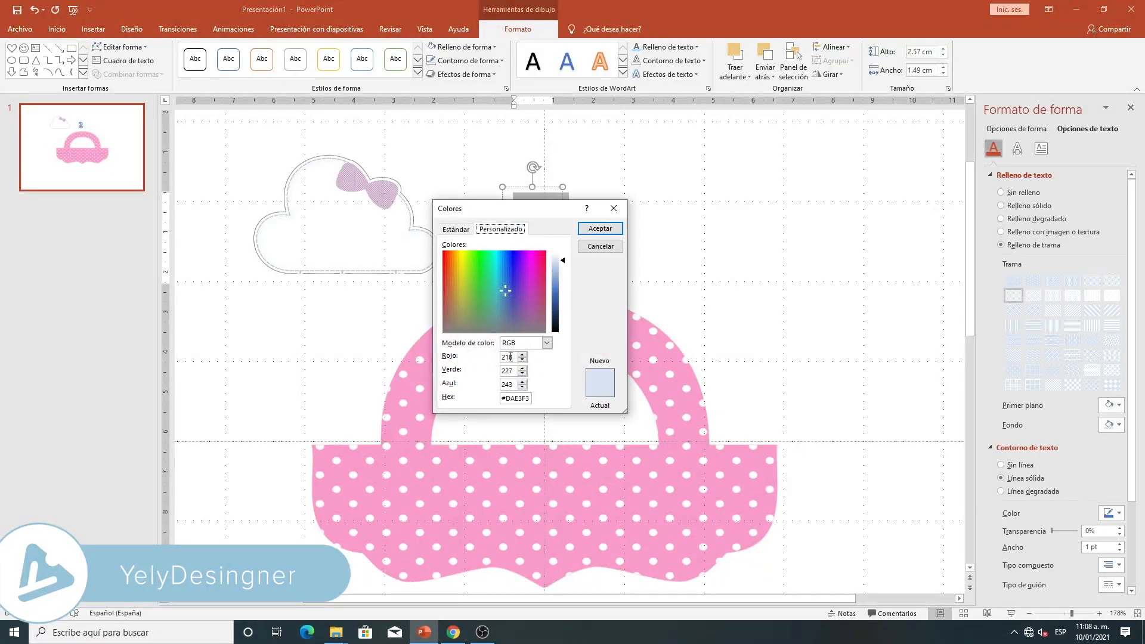
drag(512, 357, 476, 355)
key(BackSpace)
text(131)
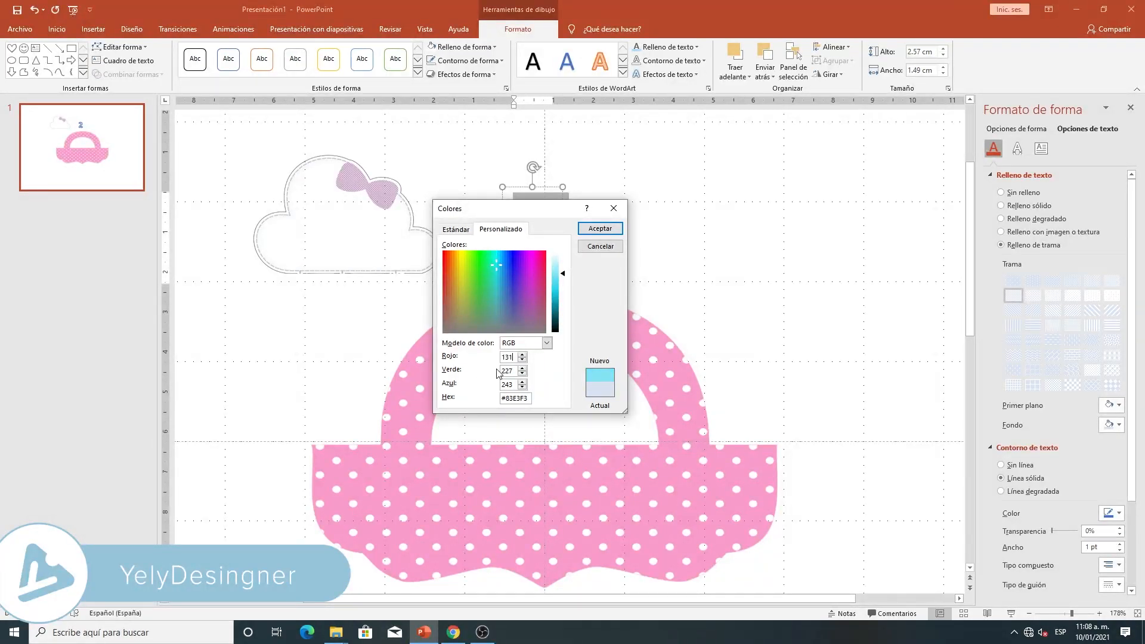
key(BackSpace)
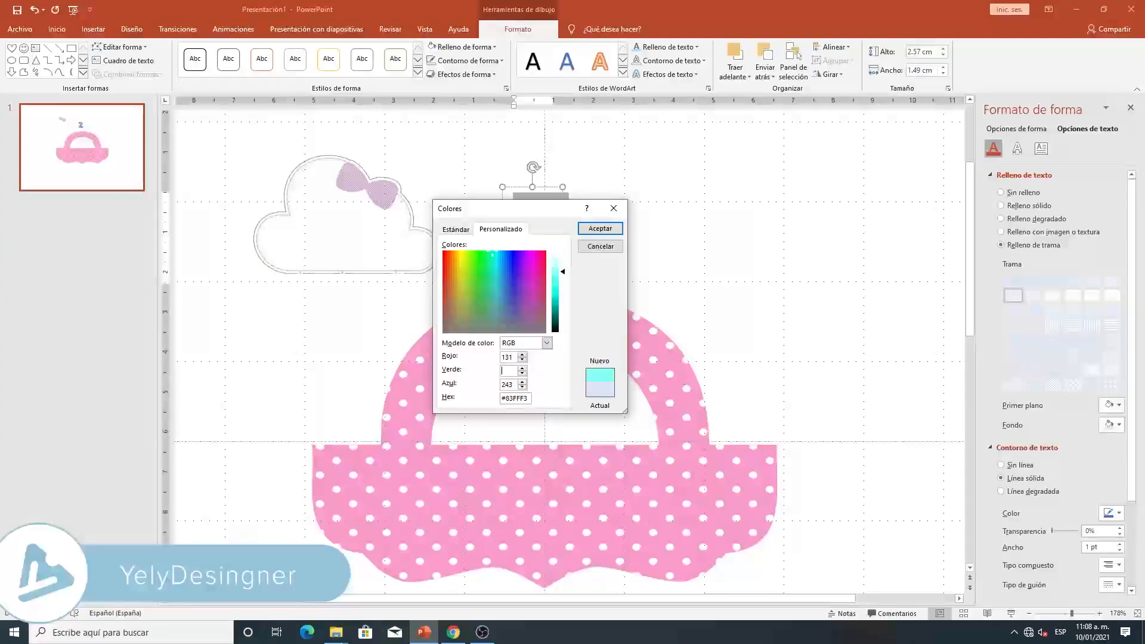
text(209)
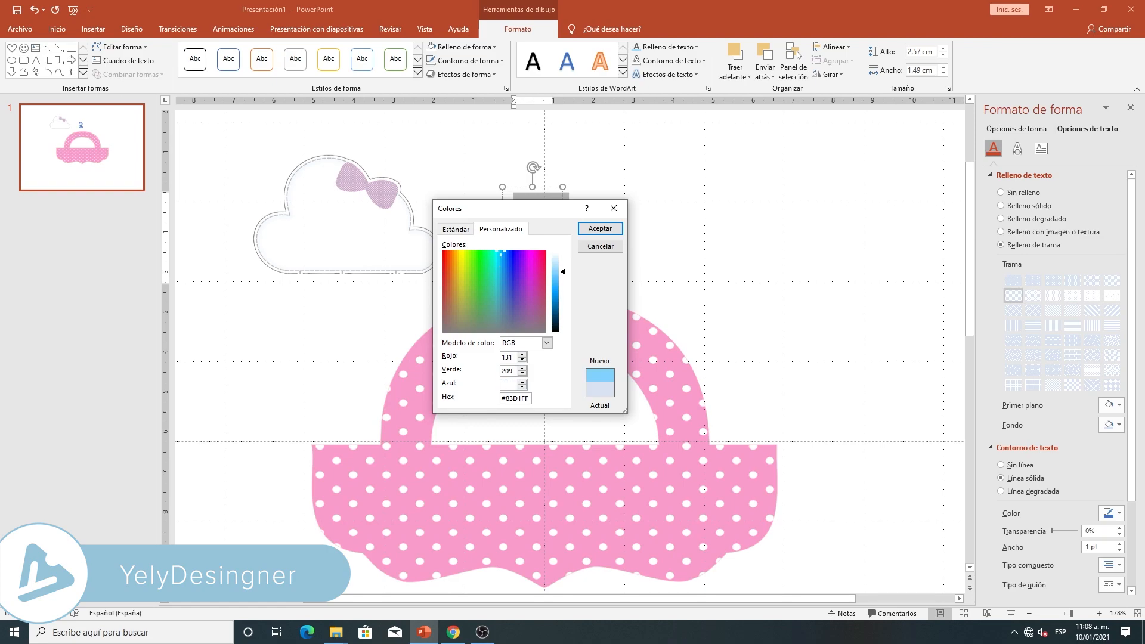
text(245)
click(600, 228)
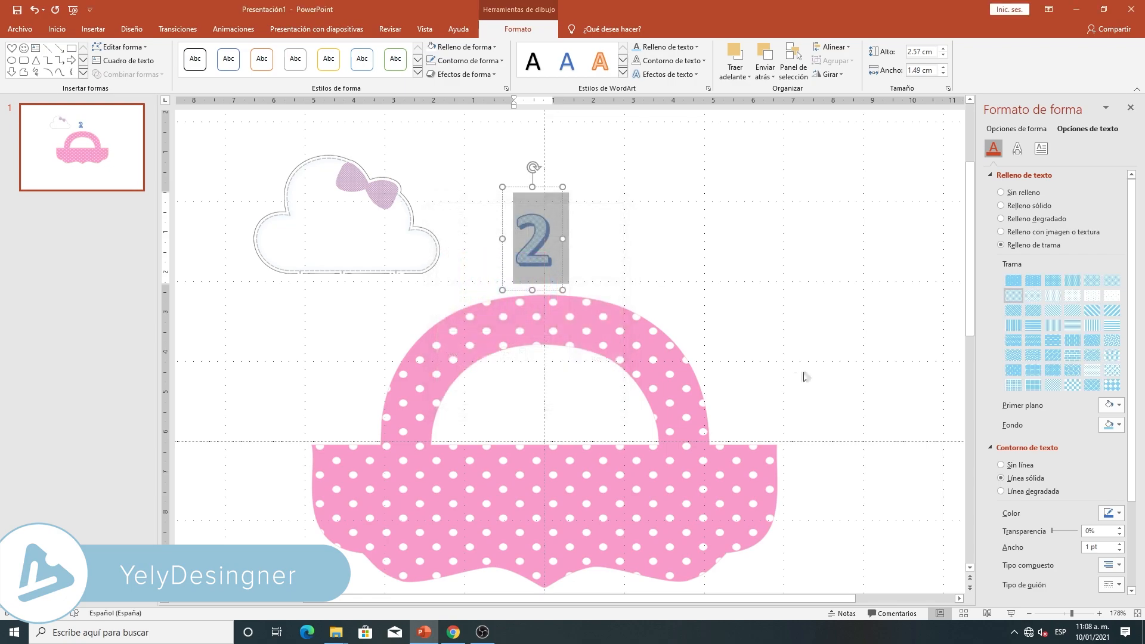
- Change the number's text outline and its shadow to light blue recent colors
click(1120, 516)
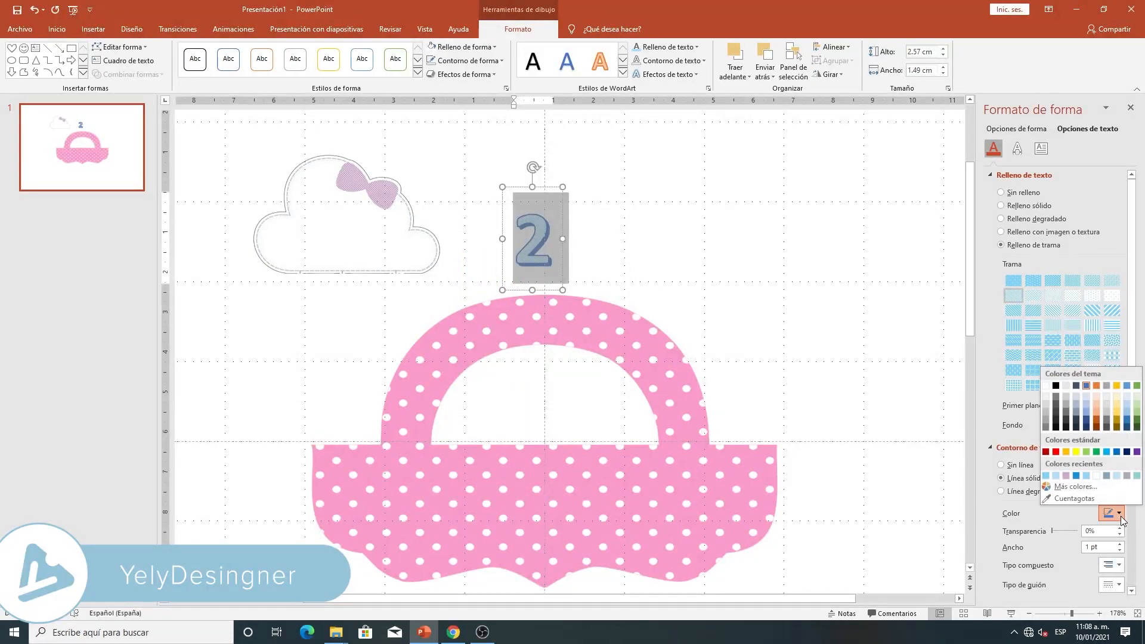
click(1047, 477)
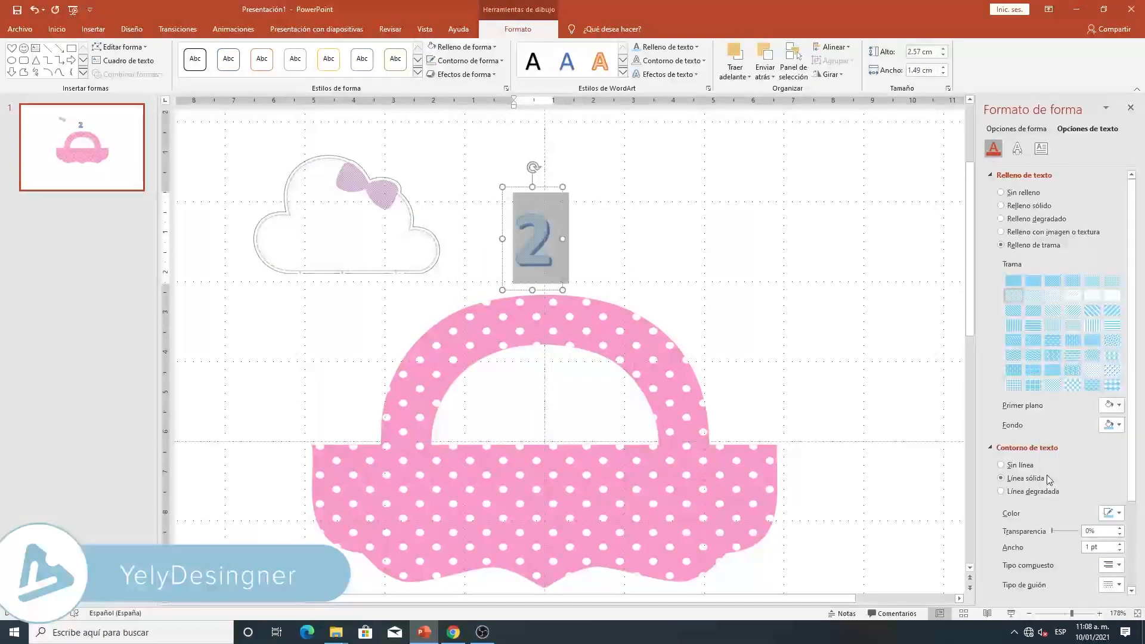
click(1019, 150)
click(1119, 211)
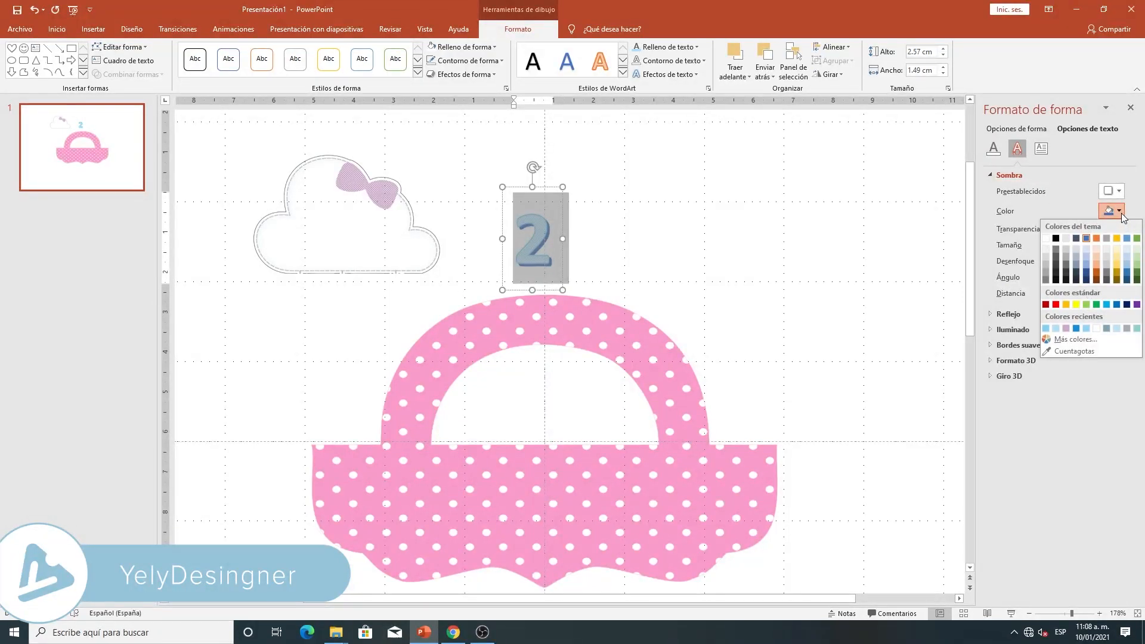
click(1056, 328)
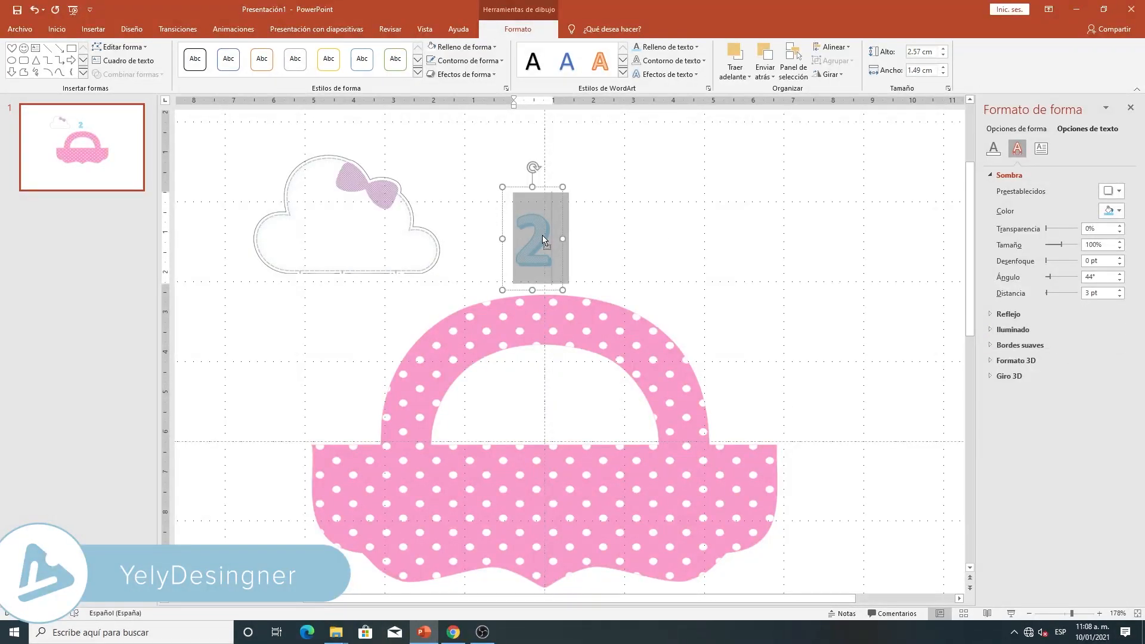
- Reduce the number 2 to font size 40 and place it on the upper part of the cloud, beside the bow
click(543, 239)
double_click(544, 221)
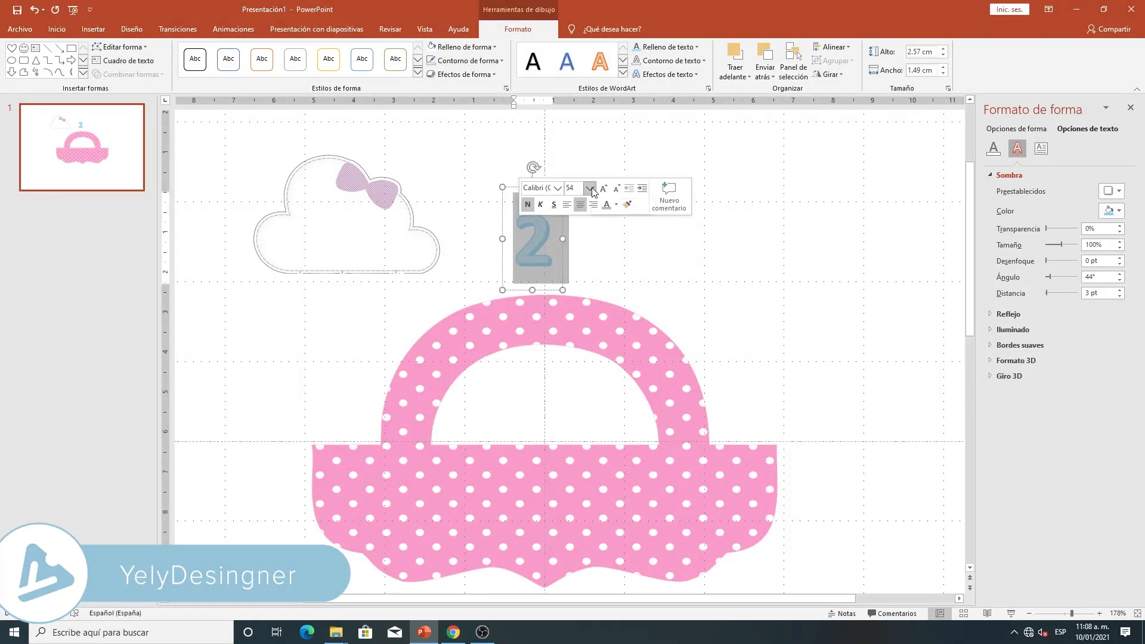
click(591, 187)
click(576, 365)
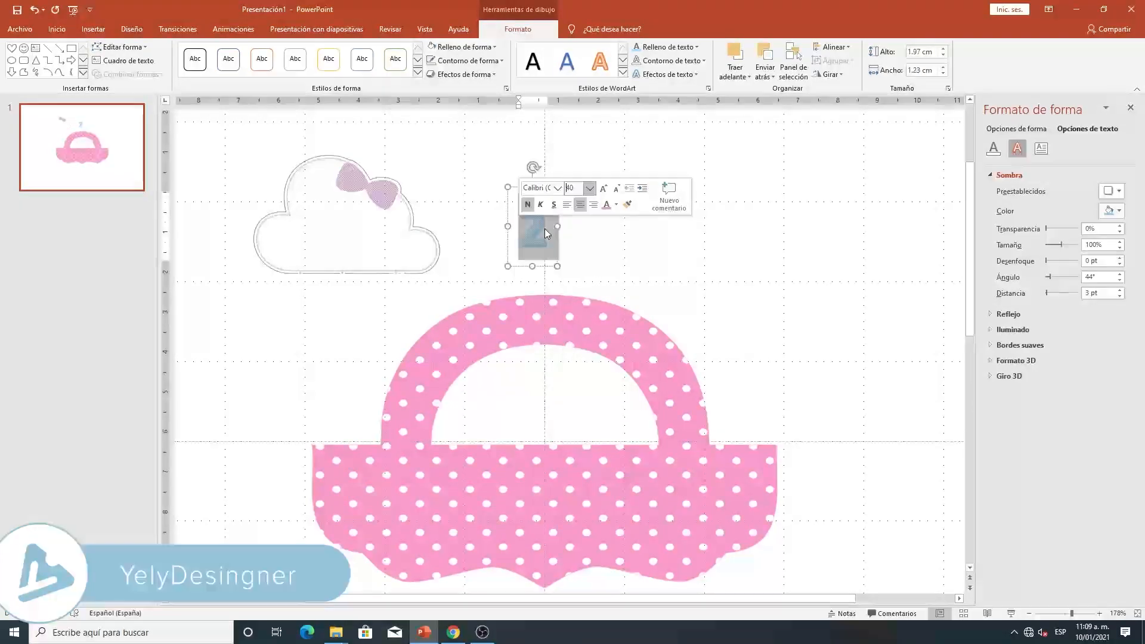
click(545, 228)
drag(542, 187, 346, 162)
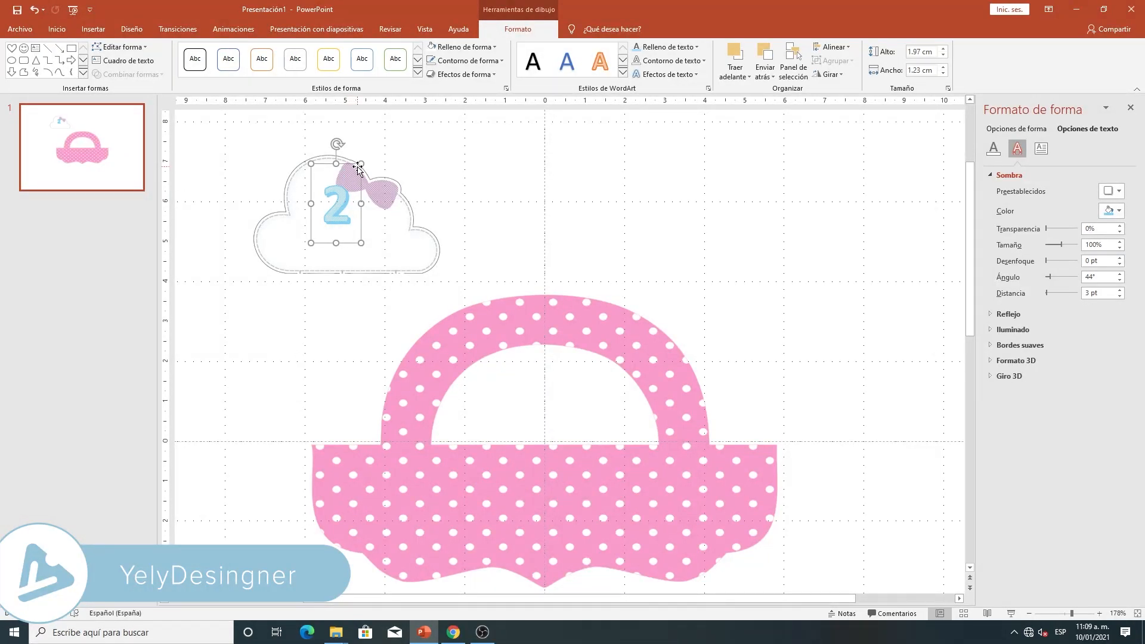
- Paste a copy of the number 2 and place it to the right of the cloud
key(ctrl+v)
drag(356, 182, 497, 174)
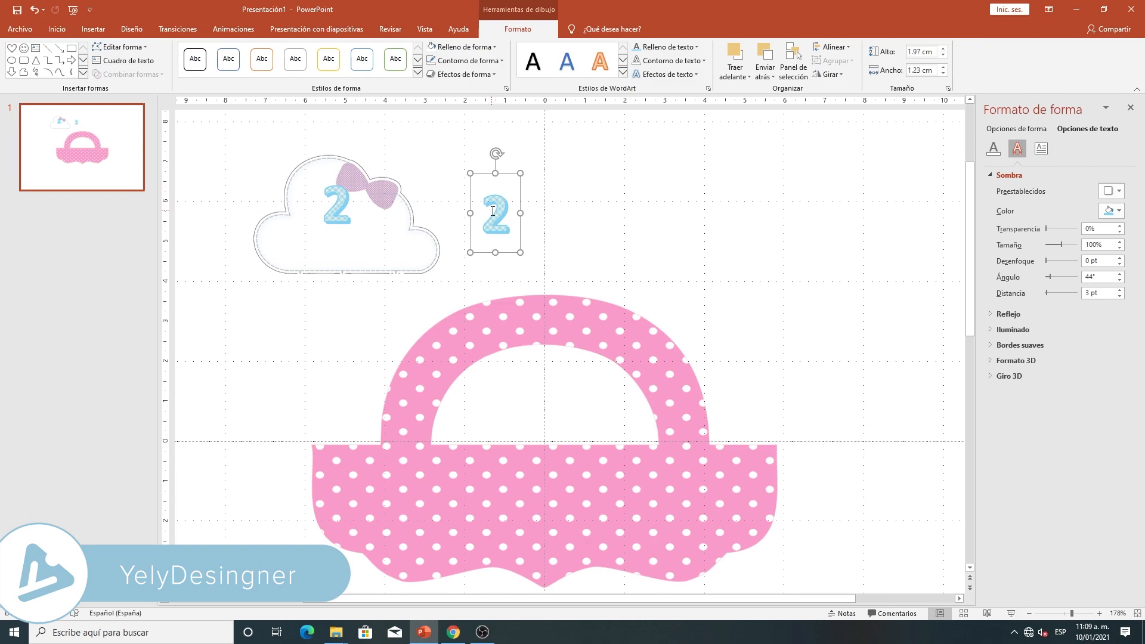
- Widen the copied number's text box to about 5.78 cm and replace its text with "añitos"
drag(523, 211, 701, 213)
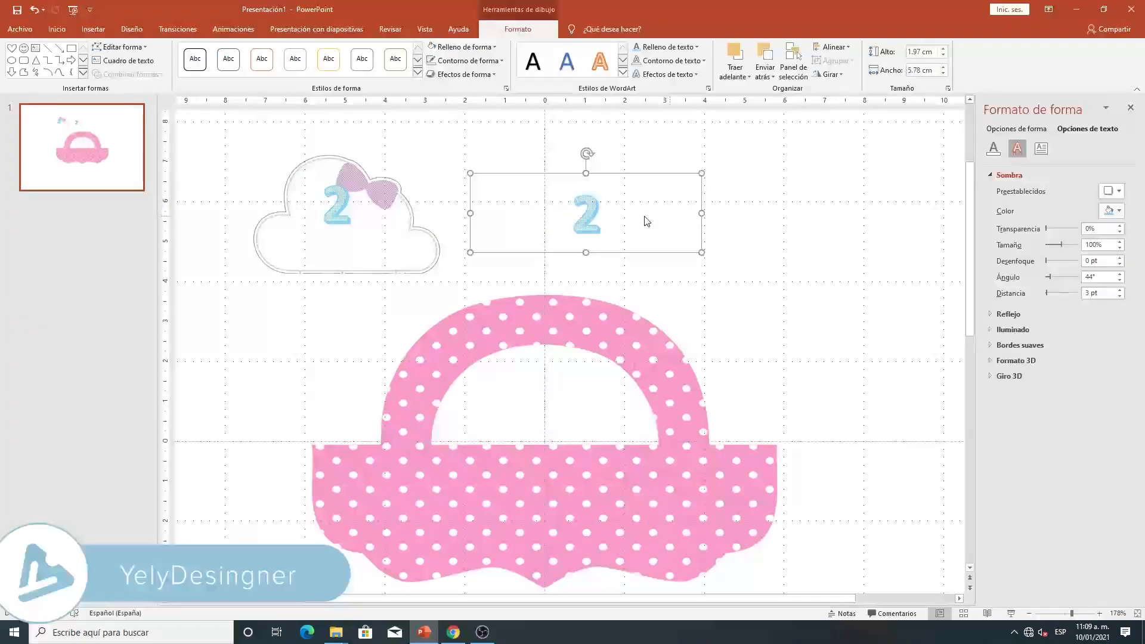
double_click(595, 209)
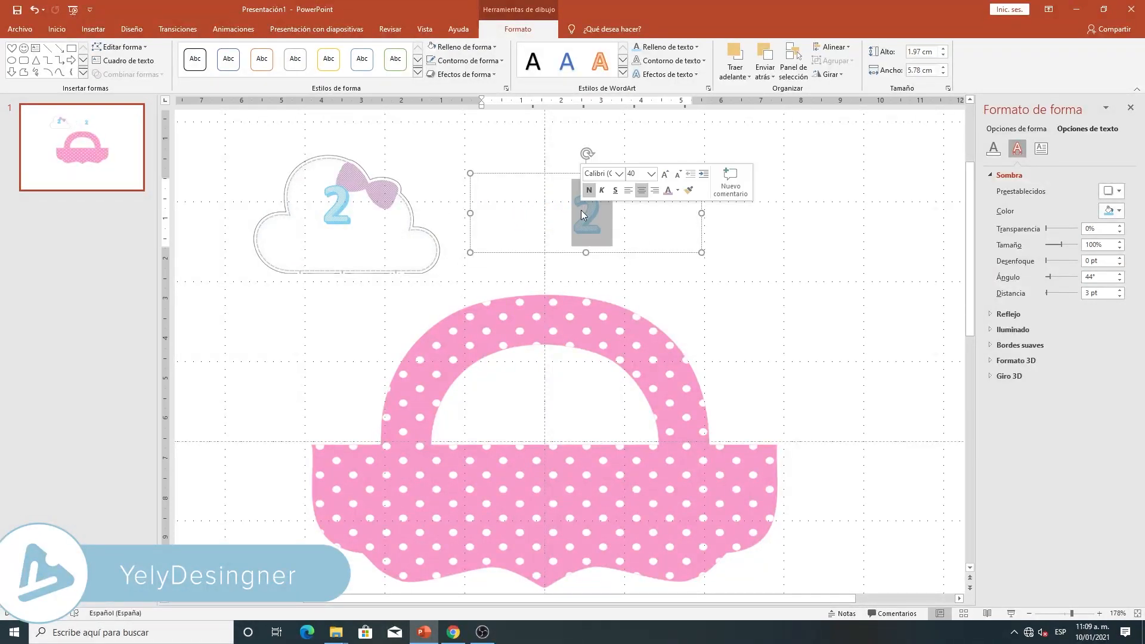
text(añitos)
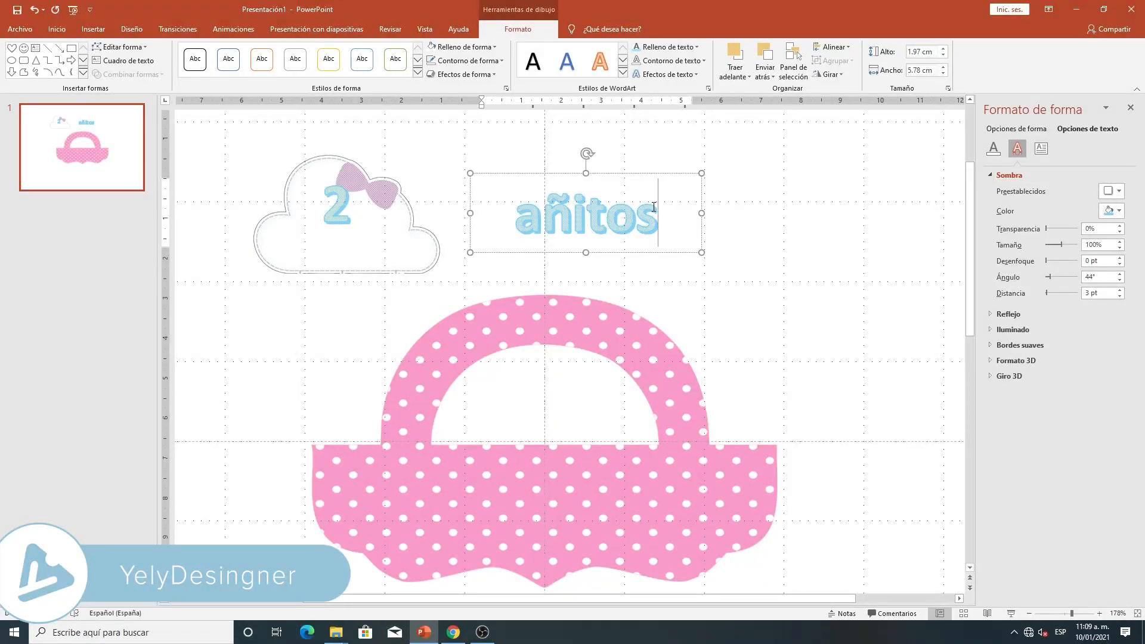
- Set the font size of the word "añitos" to 32
drag(654, 207, 512, 227)
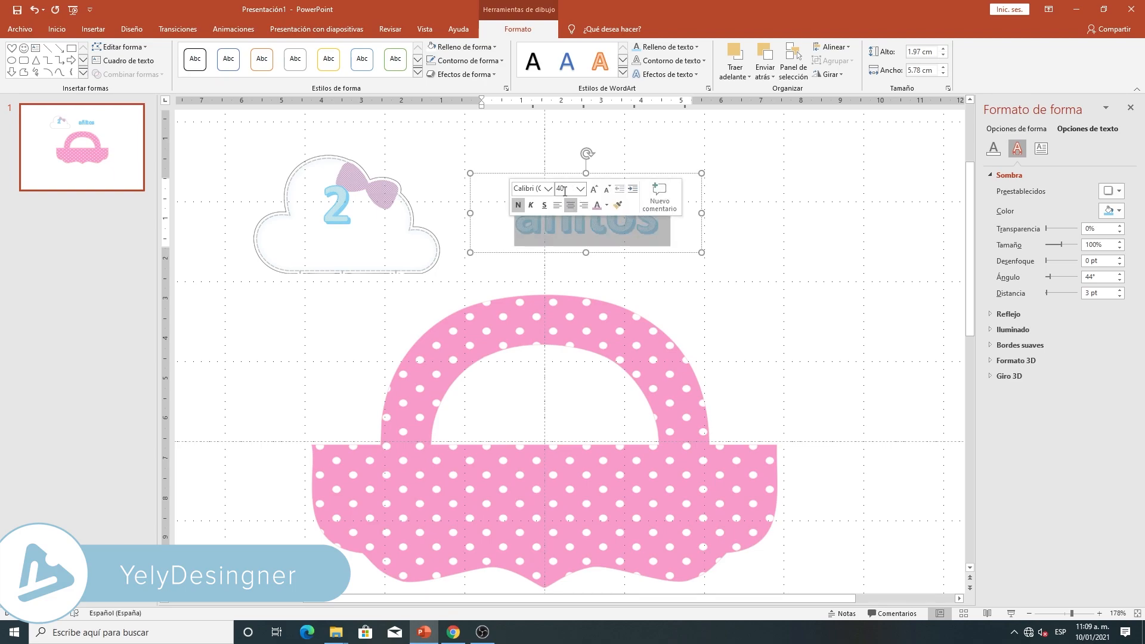
click(579, 189)
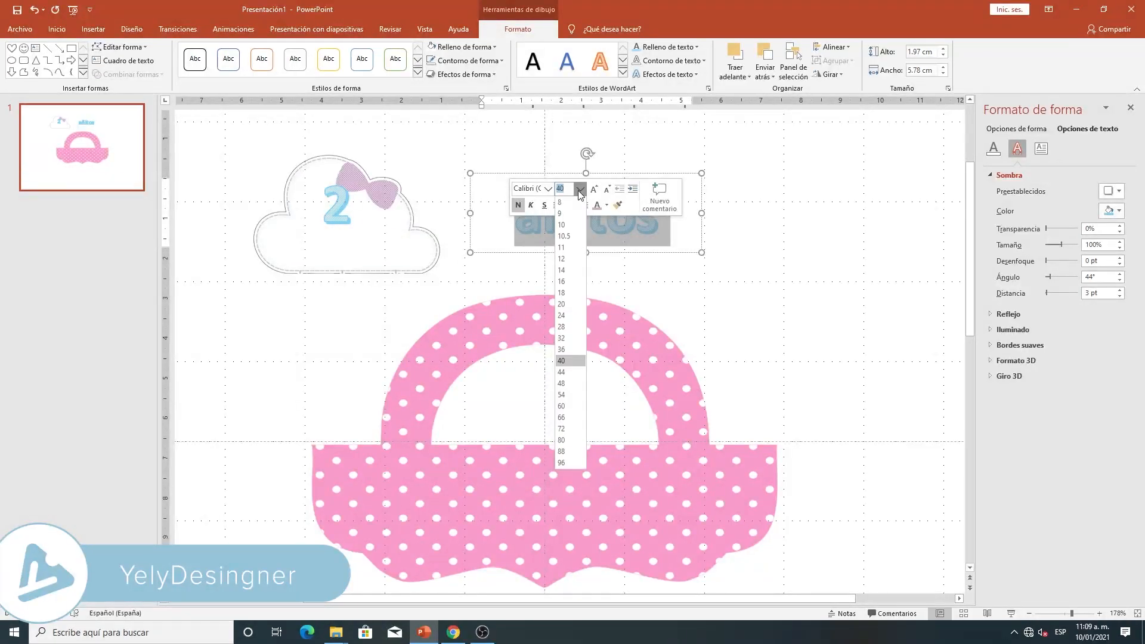
click(562, 339)
click(645, 221)
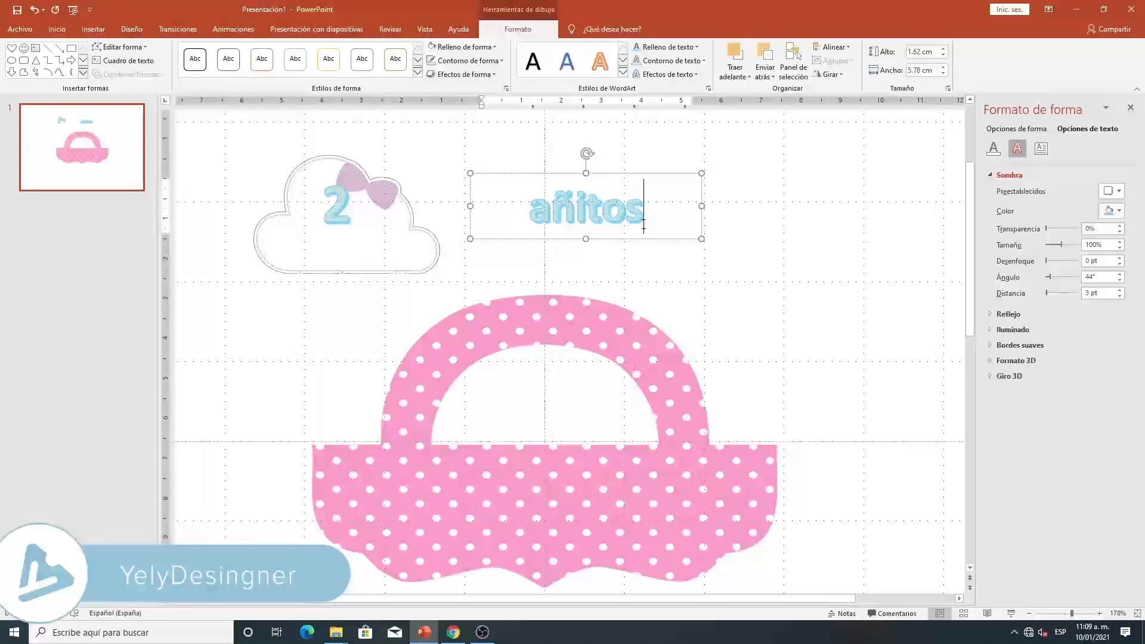
- Change the background color of the pattern fill in "añitos" to white
double_click(642, 208)
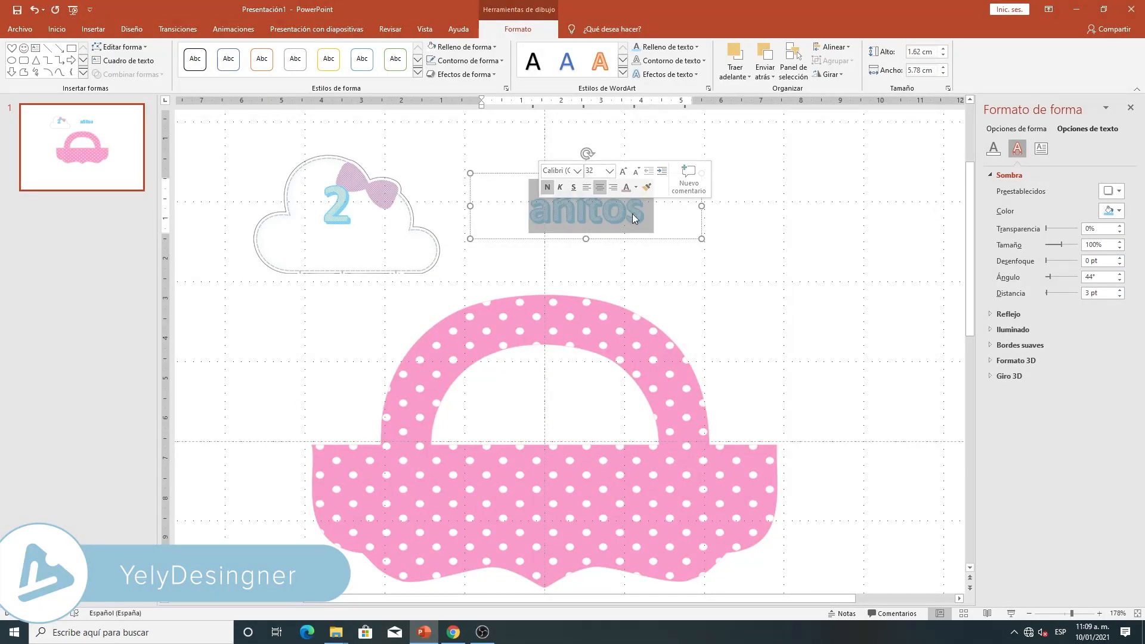
click(999, 149)
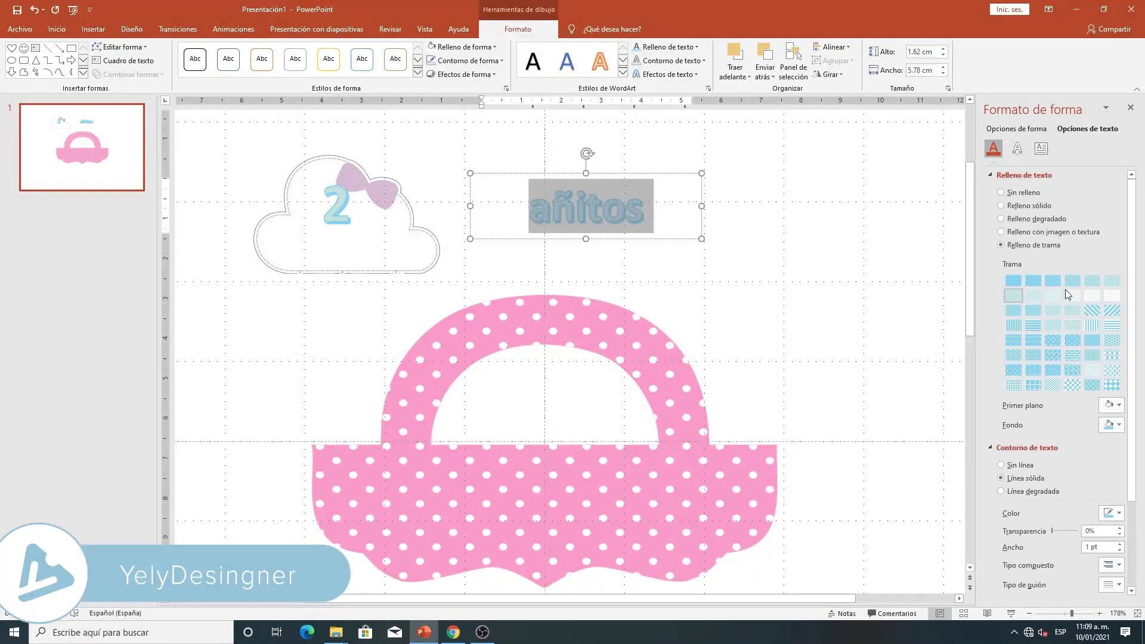
click(1119, 426)
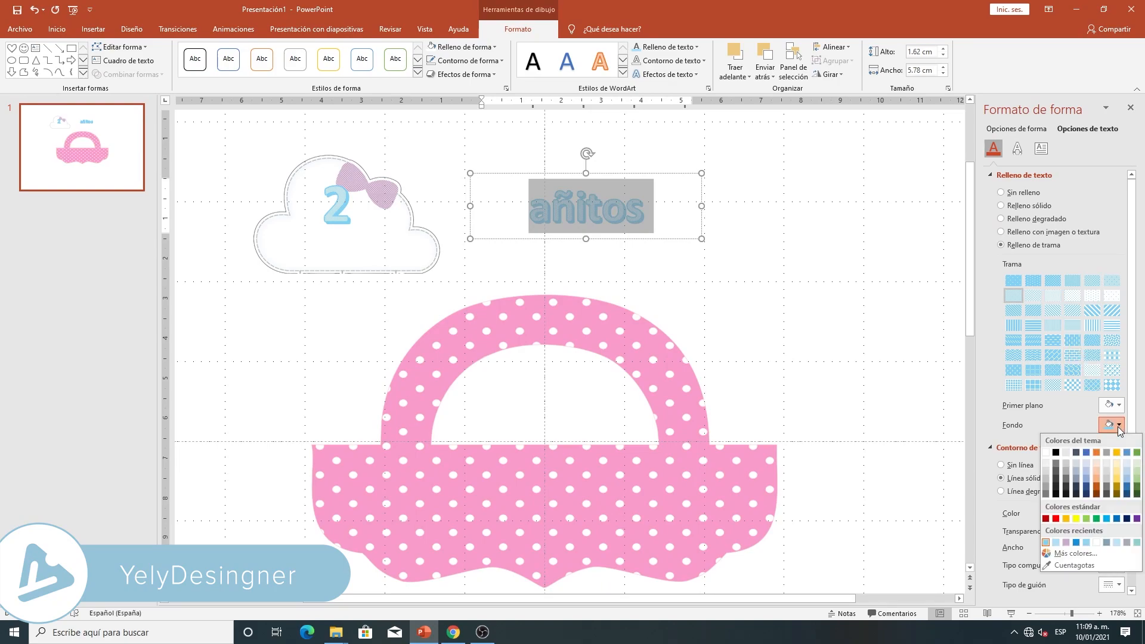
click(1045, 453)
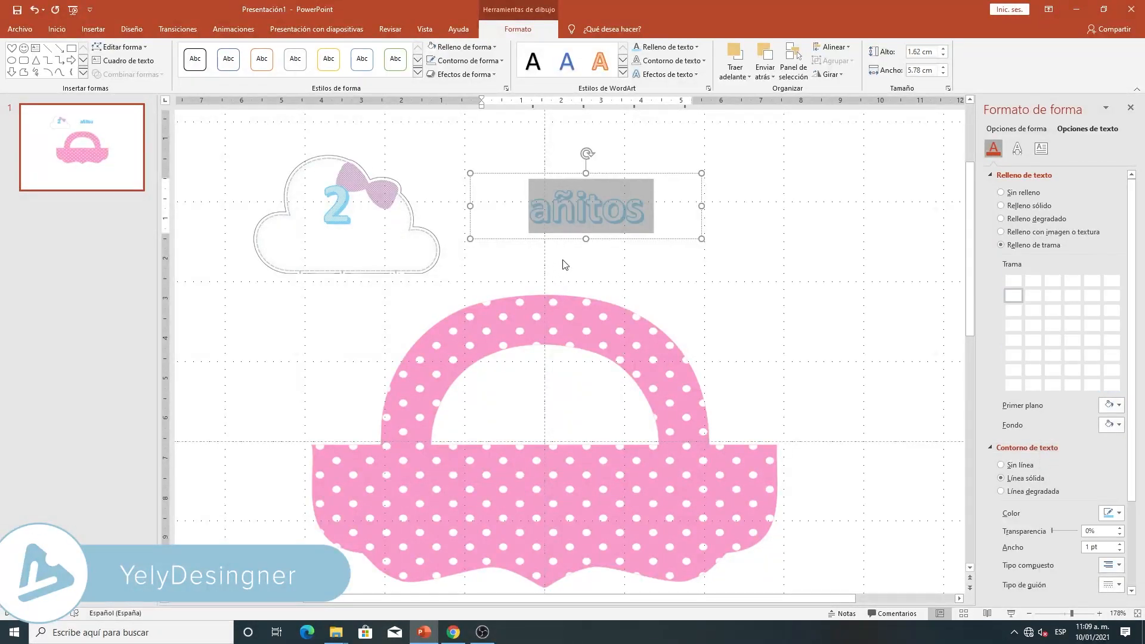
- Apply the downward arch follow-path transform effect to the word "añitos"
click(614, 206)
double_click(638, 205)
click(684, 75)
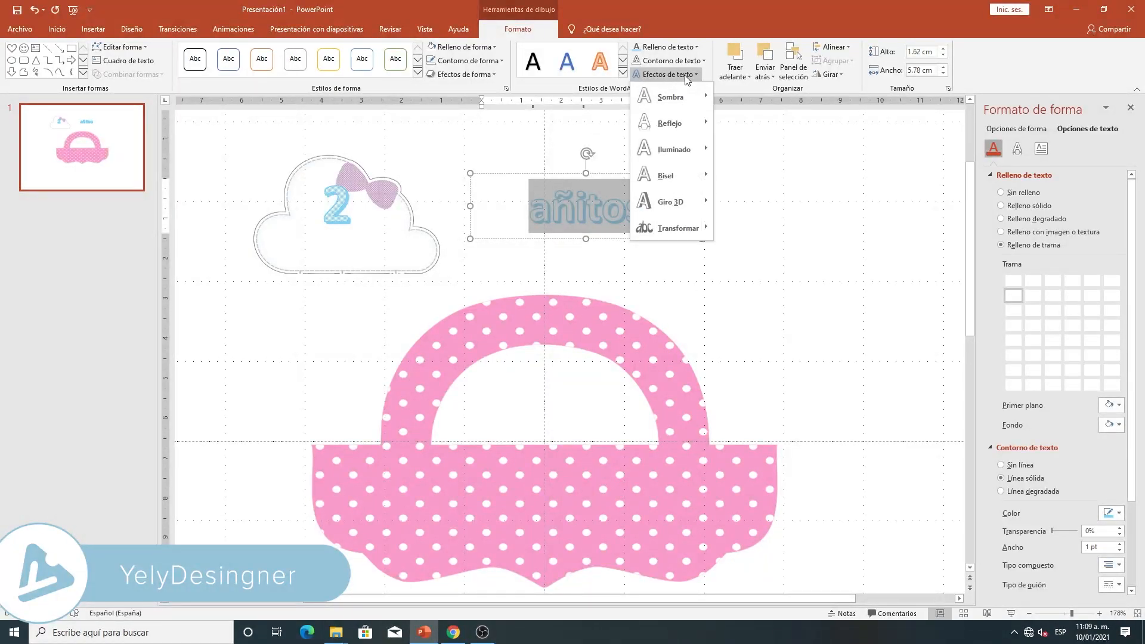
mouse_move(678, 228)
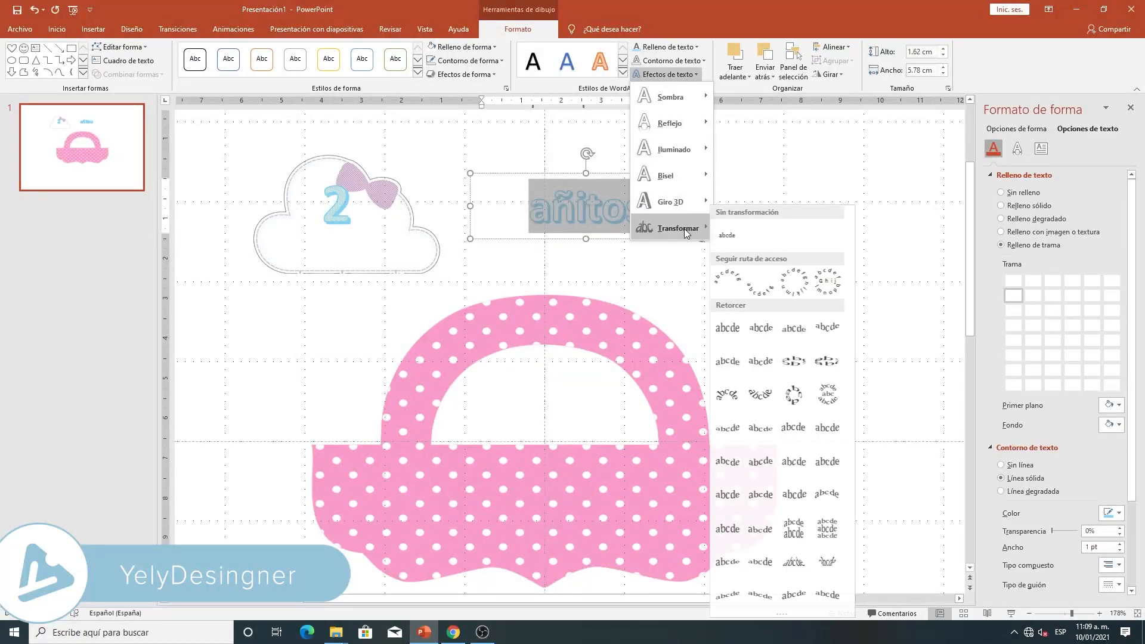
click(764, 283)
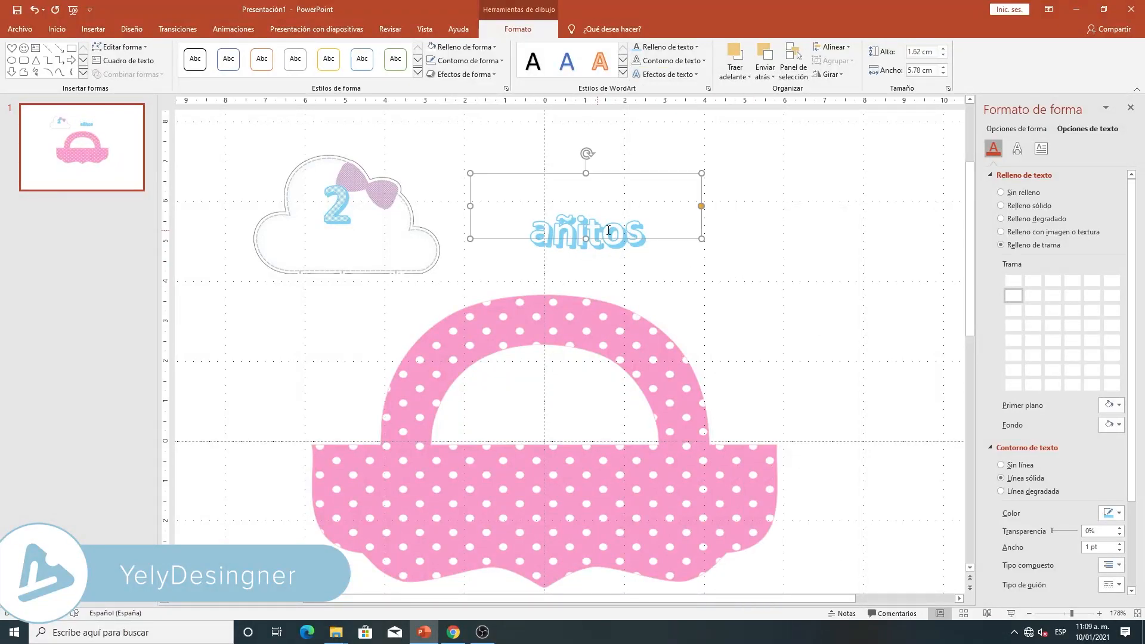
- Place "añitos" on the cloud under the number 2 and set its font size to 36
drag(637, 176, 389, 183)
drag(389, 183, 391, 182)
double_click(306, 245)
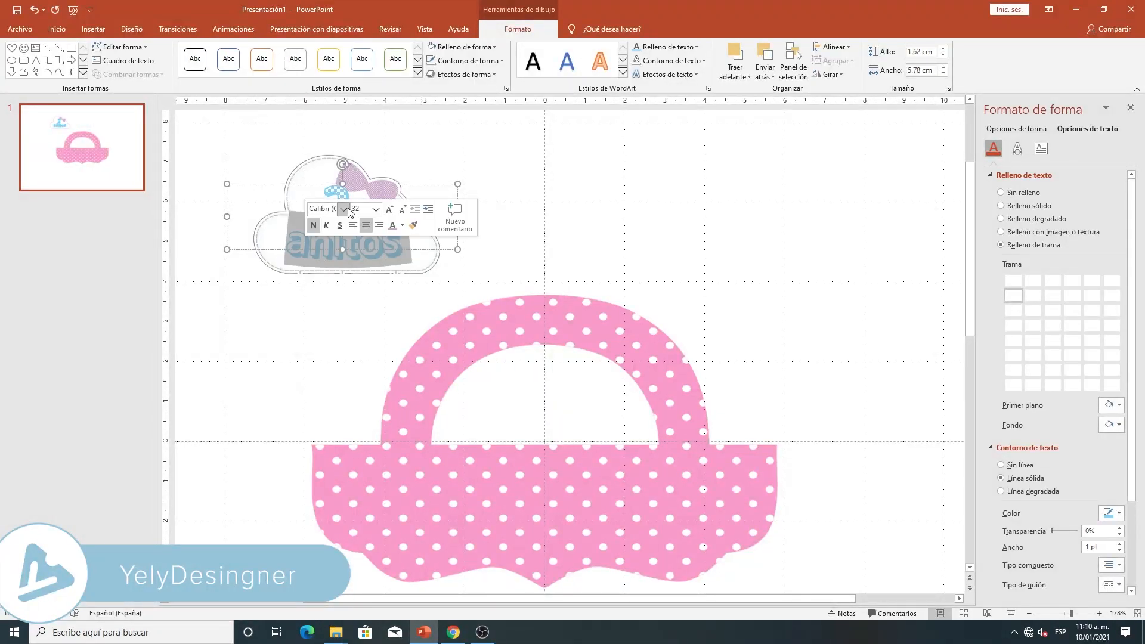
click(375, 208)
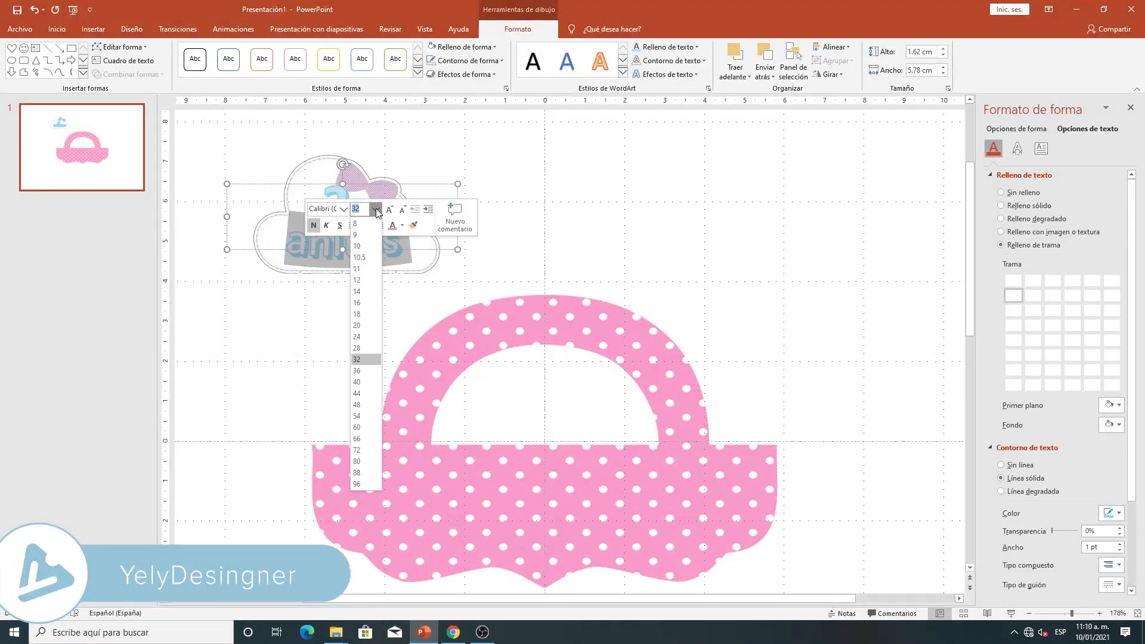
click(360, 372)
click(402, 254)
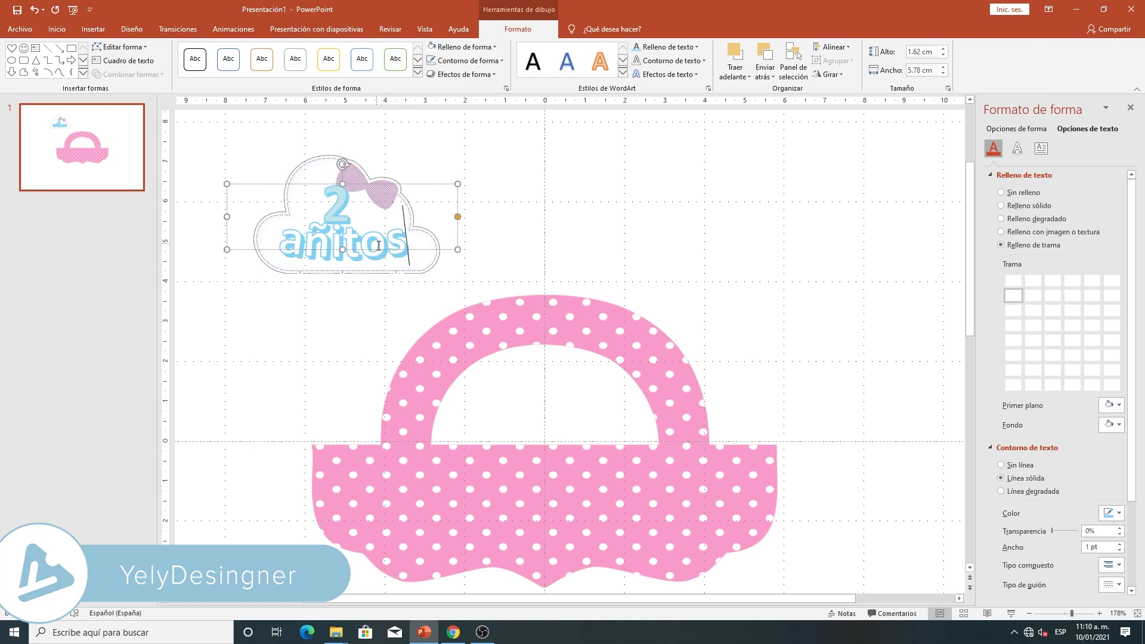
drag(381, 251, 379, 251)
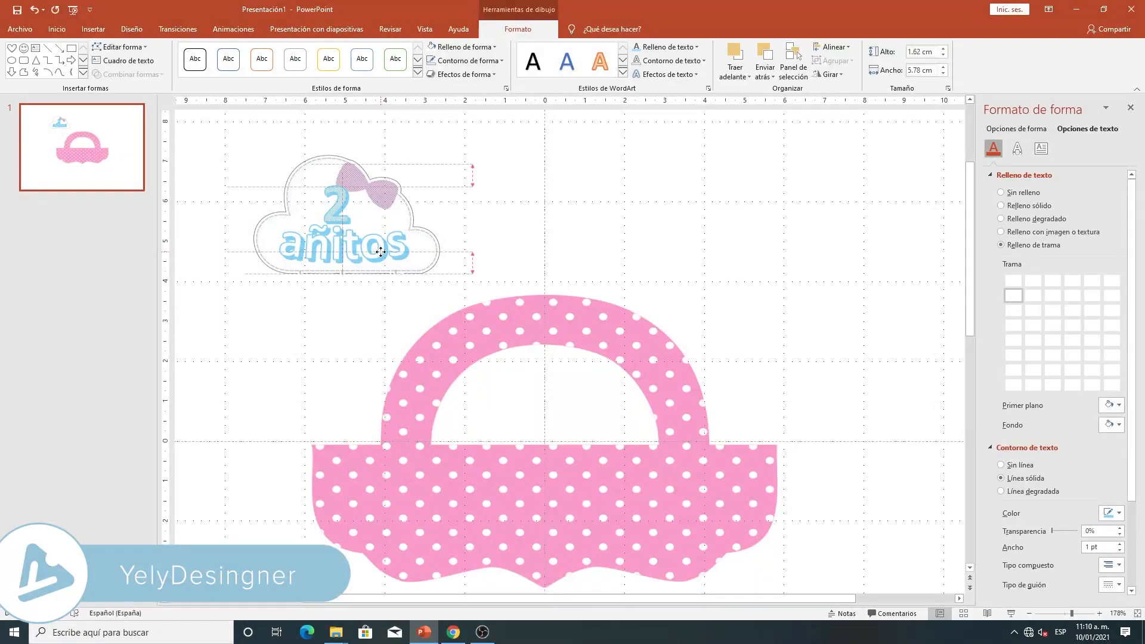
- Nudge the number 2 slightly upward on the cloud, above the word "añitos"
click(344, 173)
drag(344, 164, 345, 159)
click(504, 194)
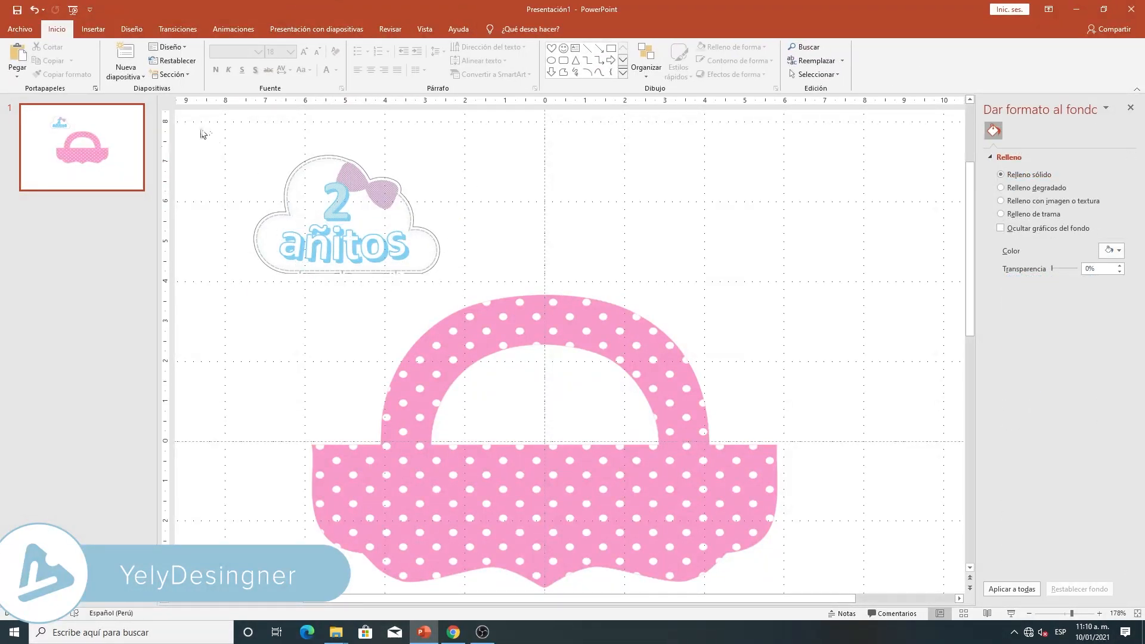
- Group the cloud, the number 2 and the word "añitos" into a single object
drag(210, 133, 489, 291)
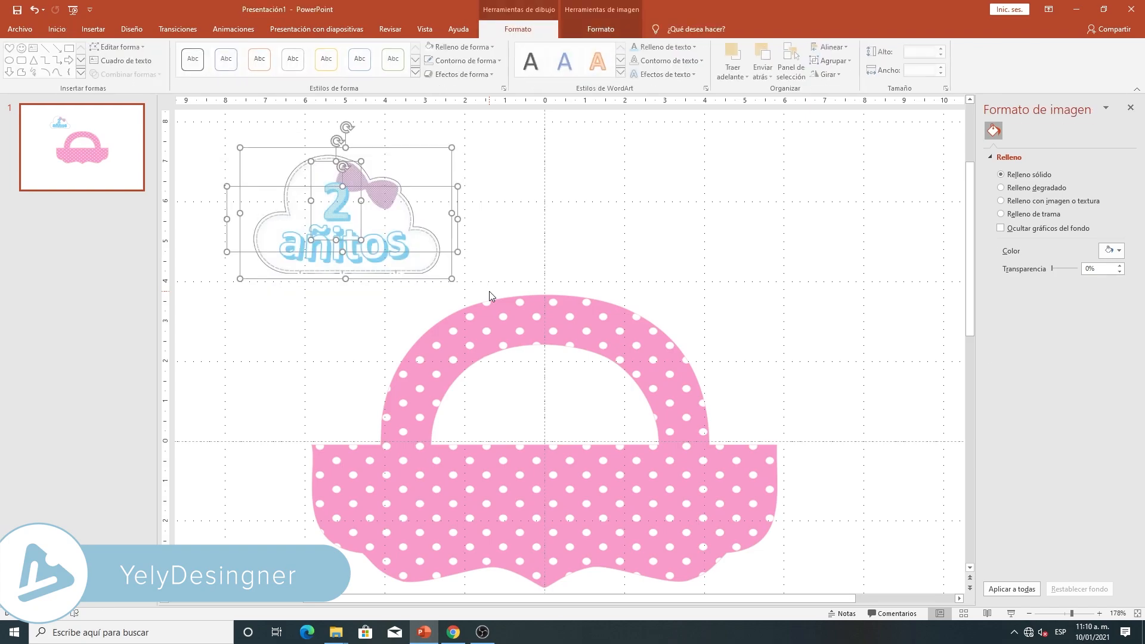
right_click(367, 187)
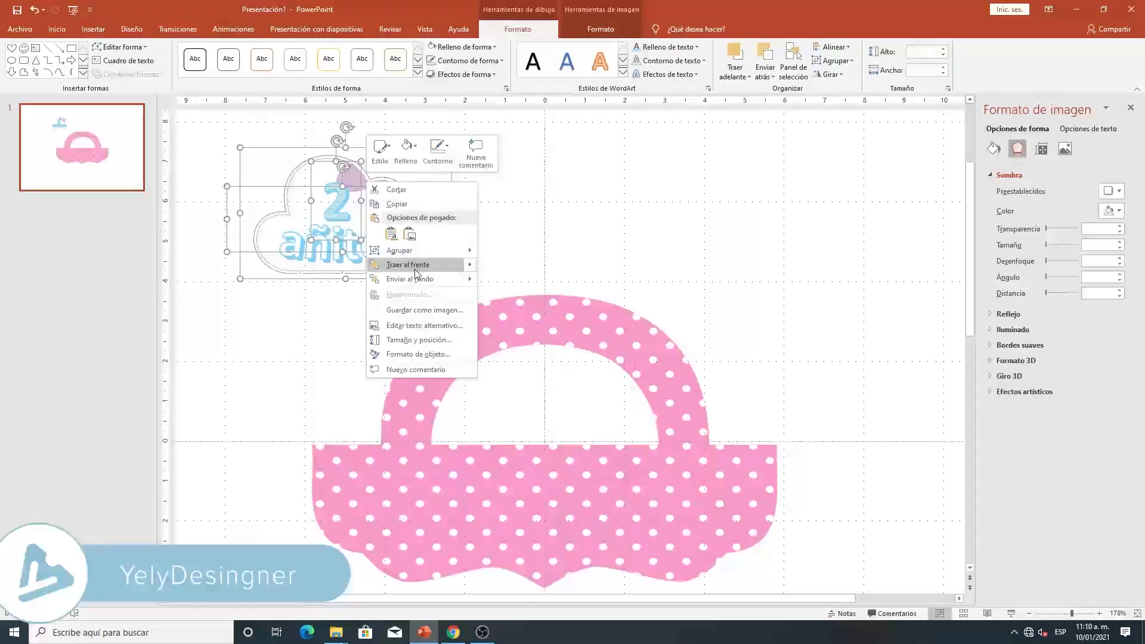
mouse_move(418, 255)
click(501, 251)
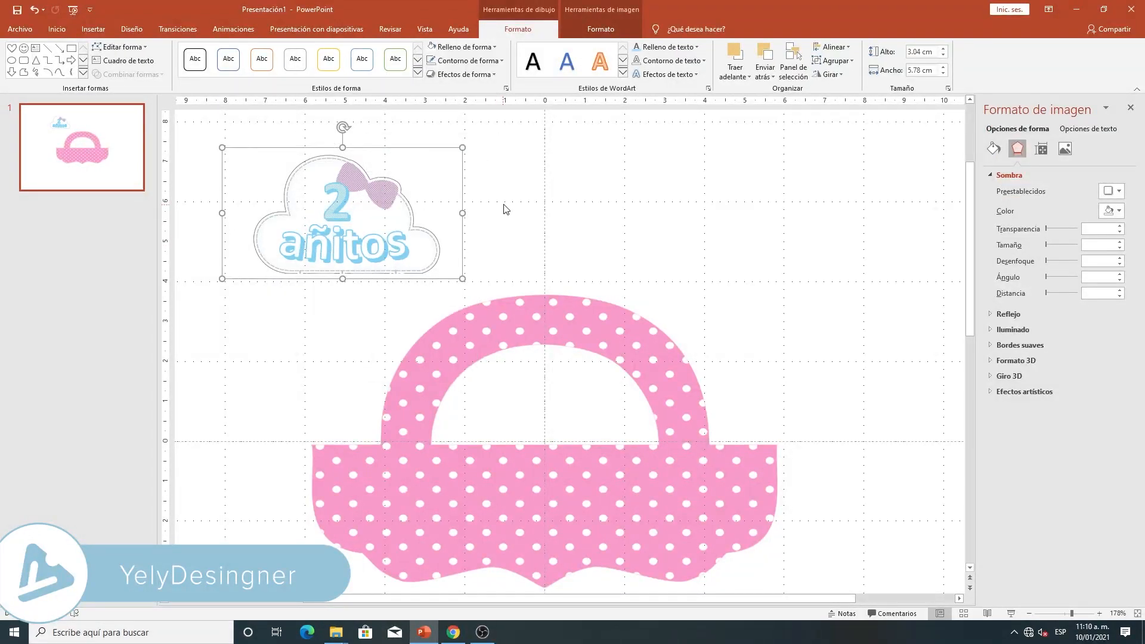
click(501, 209)
- Place the grouped cloud at the center of the bag's lower front, below the handle
scroll(459, 194, down, 5)
drag(459, 193, 581, 379)
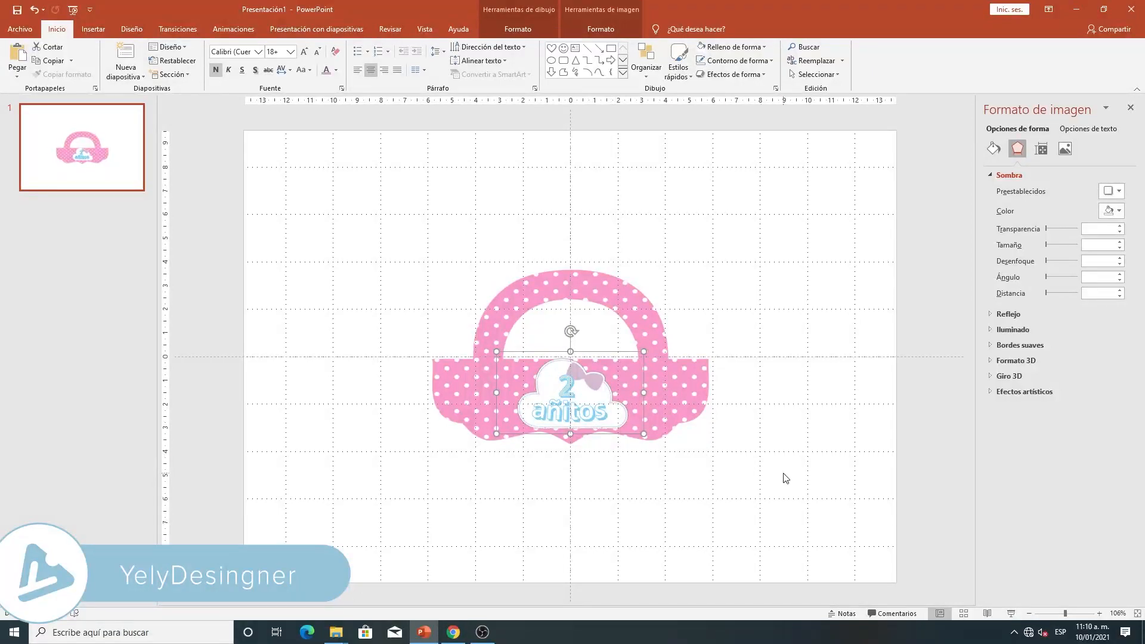
click(770, 453)
click(1070, 614)
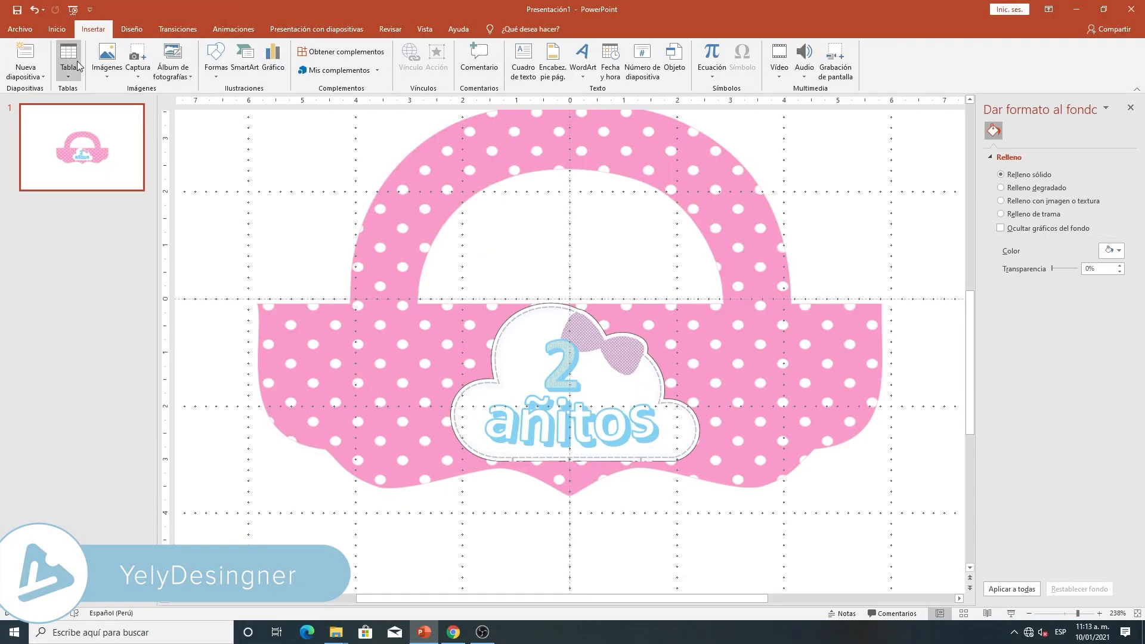
- Insert the picture "klipartz.com (4)" from the DISEÑO folder and shift it toward the slide's left side
click(107, 63)
click(134, 102)
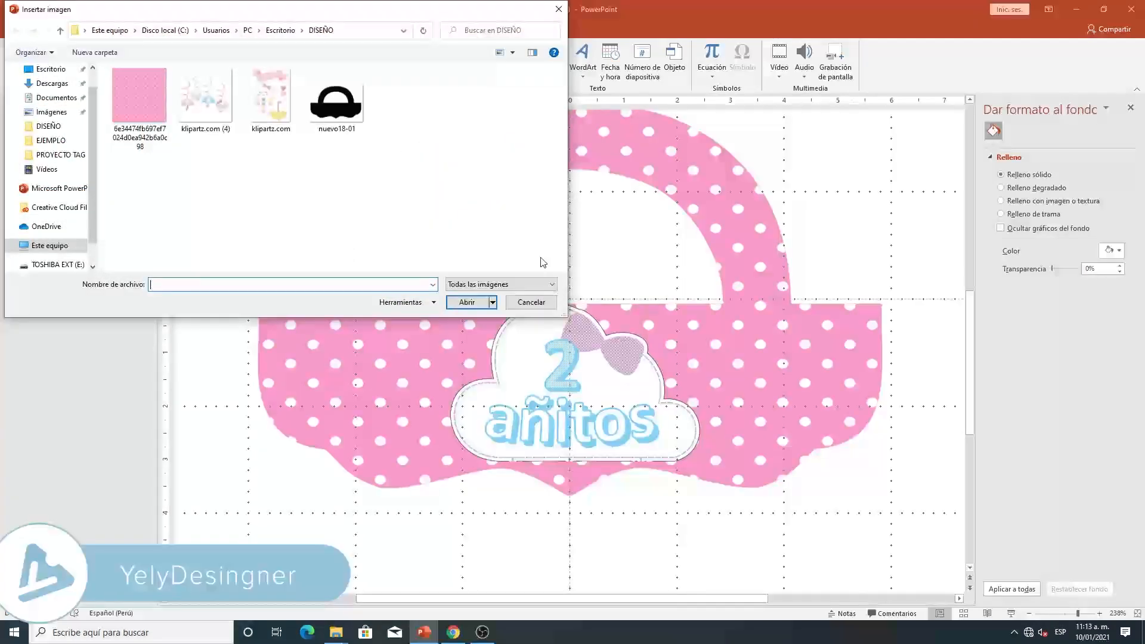
click(204, 95)
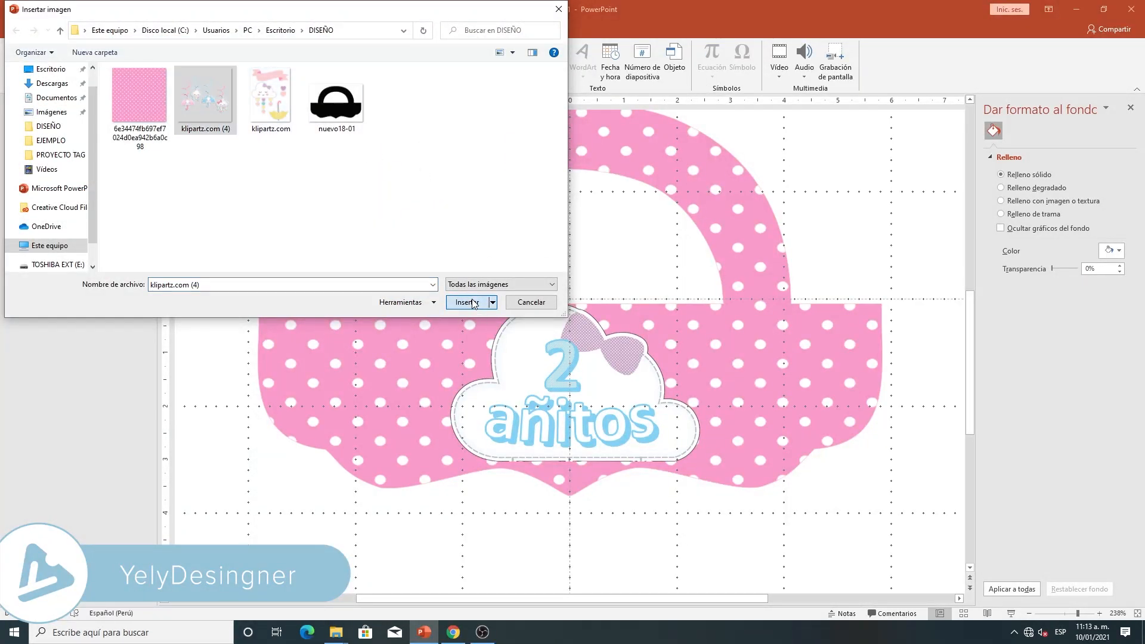
click(467, 302)
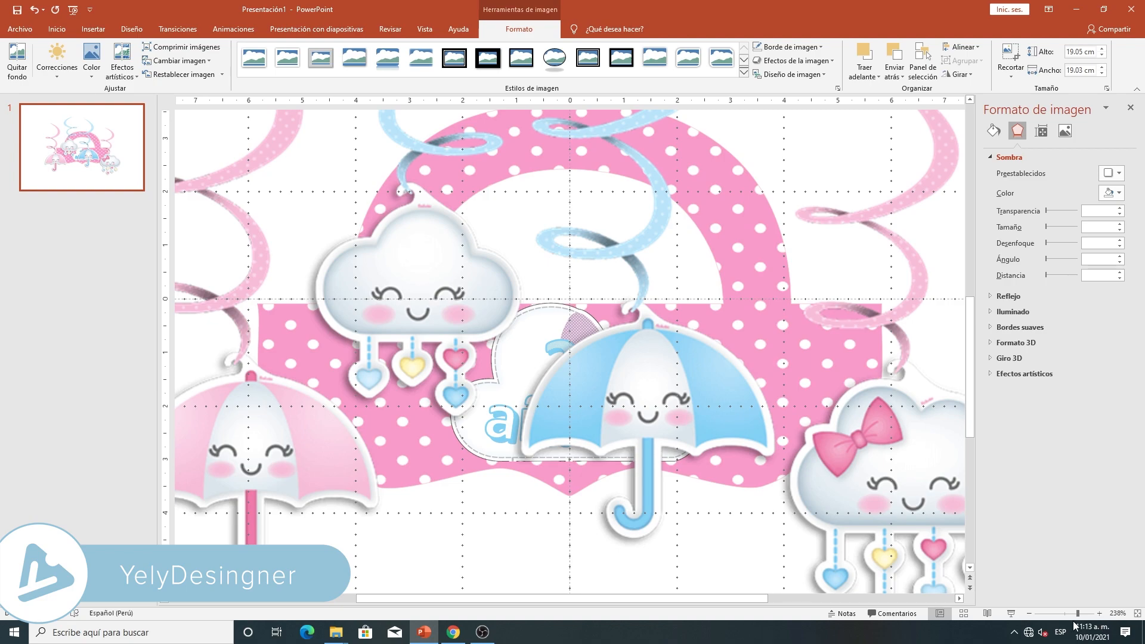
drag(1067, 616, 1059, 613)
drag(615, 409, 457, 413)
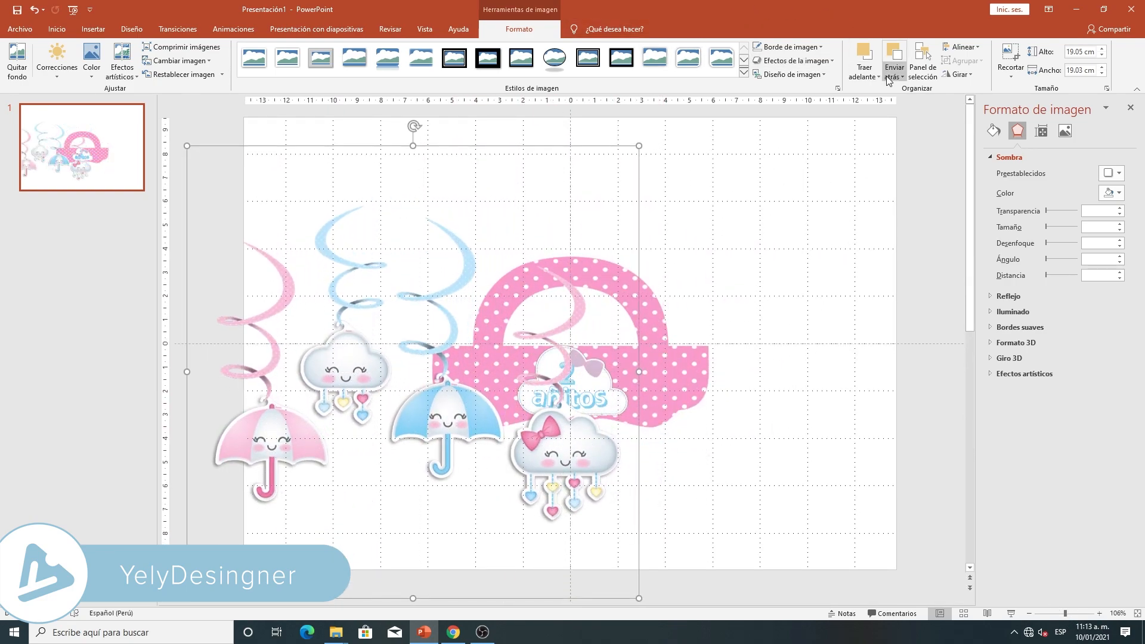
- Crop the inserted picture down to the blue umbrella and move it beyond the bag's lower right corner
click(1010, 57)
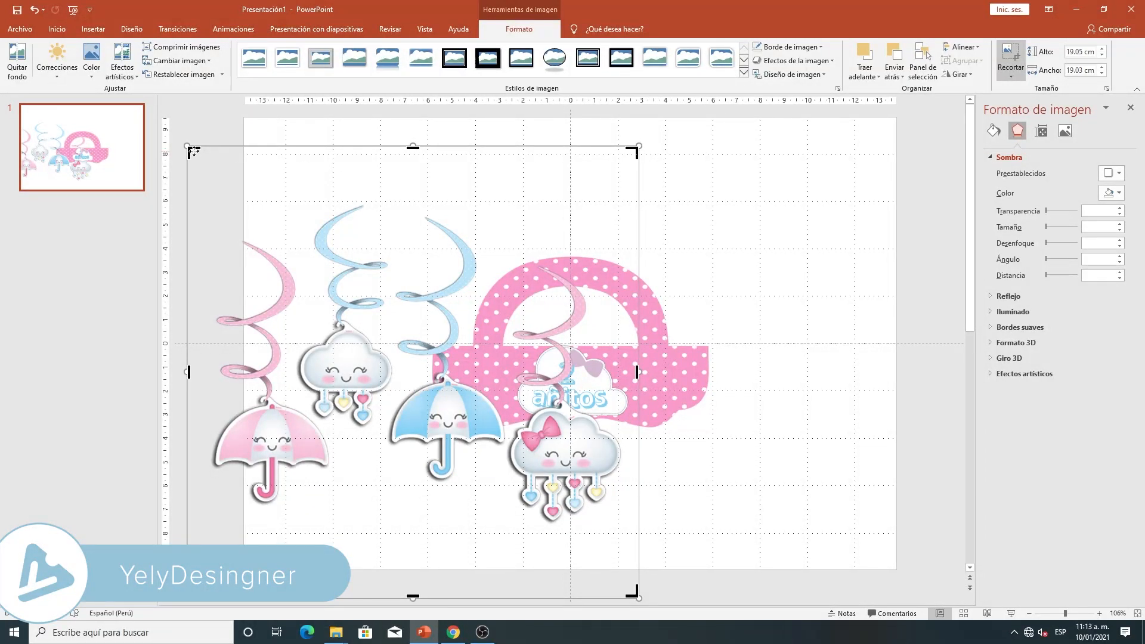
drag(191, 154, 386, 374)
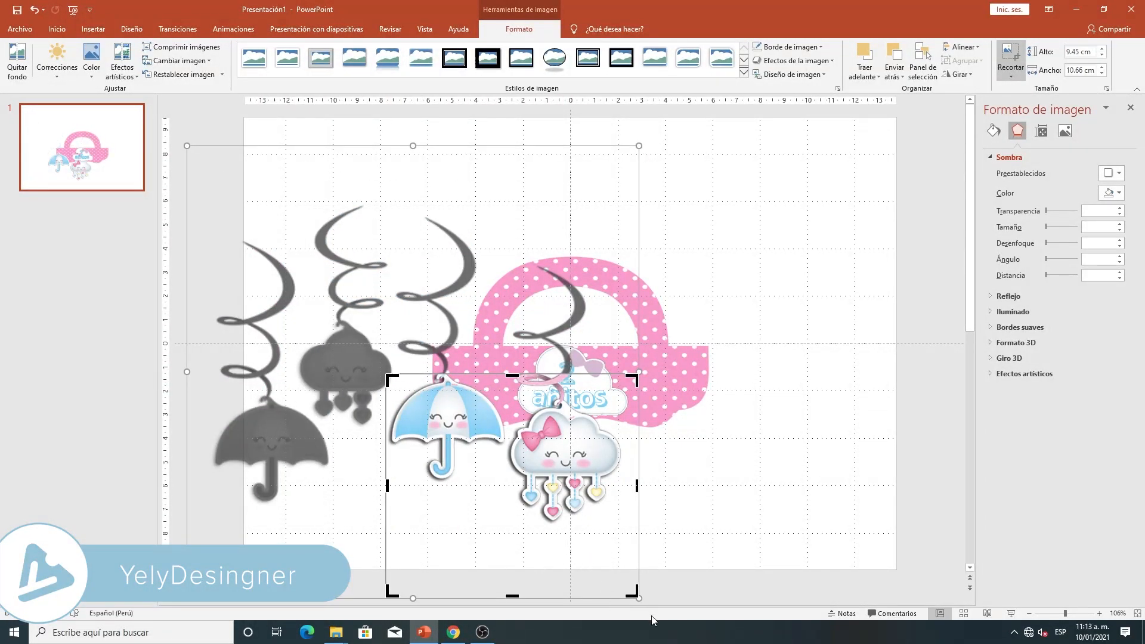
drag(635, 591, 507, 479)
drag(450, 375, 451, 393)
click(721, 492)
drag(451, 441, 761, 471)
- Trim the umbrella picture's upper and left crop edges slightly, to about 4.06 by 4.94 cm
drag(1066, 613, 1074, 613)
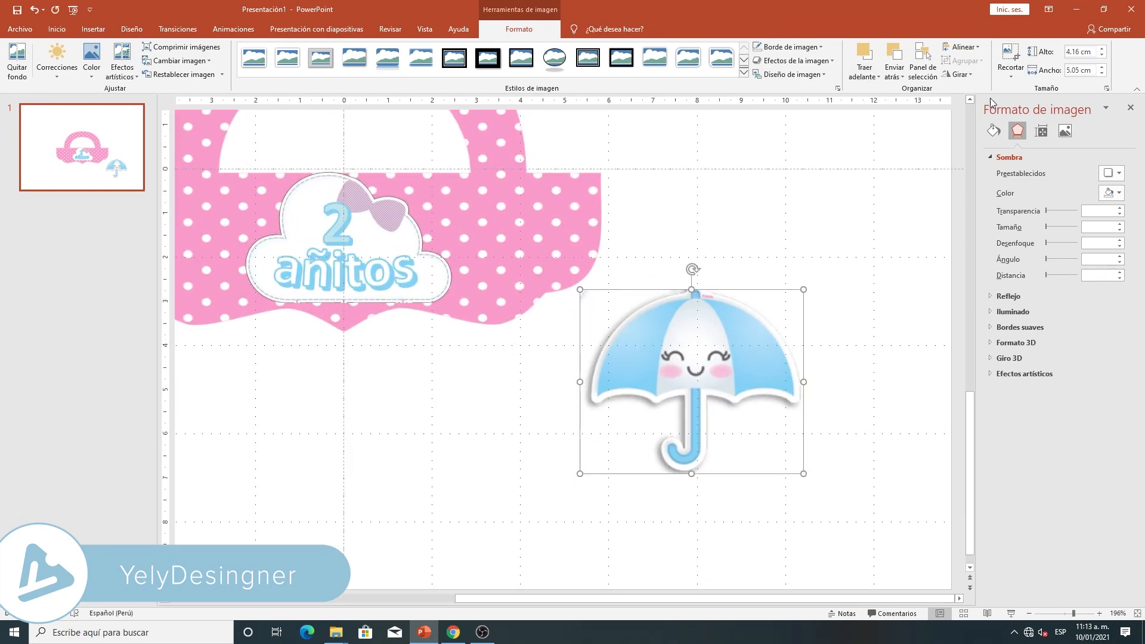
click(1011, 55)
drag(692, 291, 692, 295)
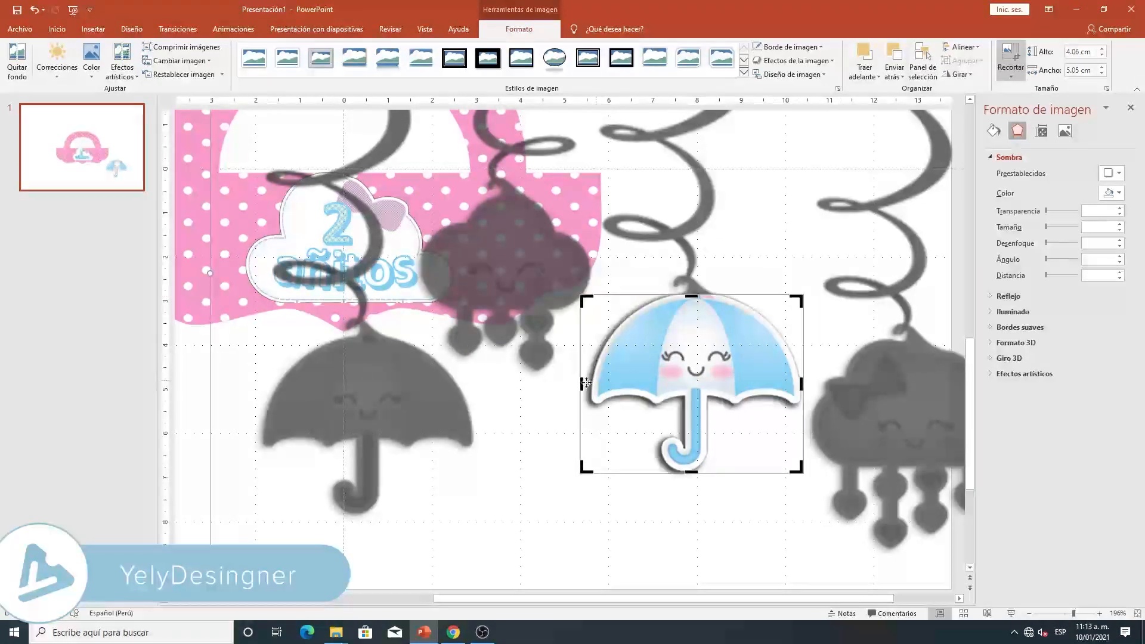
drag(582, 384, 585, 385)
drag(1074, 614, 1068, 615)
click(310, 480)
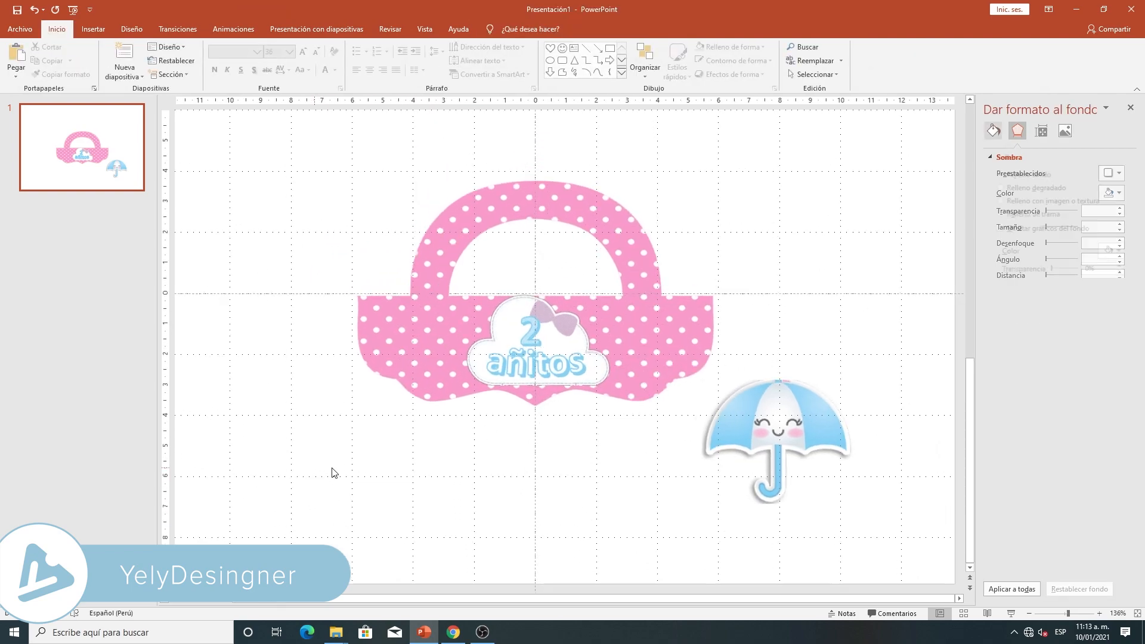
- Shrink the umbrella to about 2.15 by 2.62 cm, tilt it clockwise and place it against the cloud's right side
click(771, 402)
drag(771, 402, 694, 404)
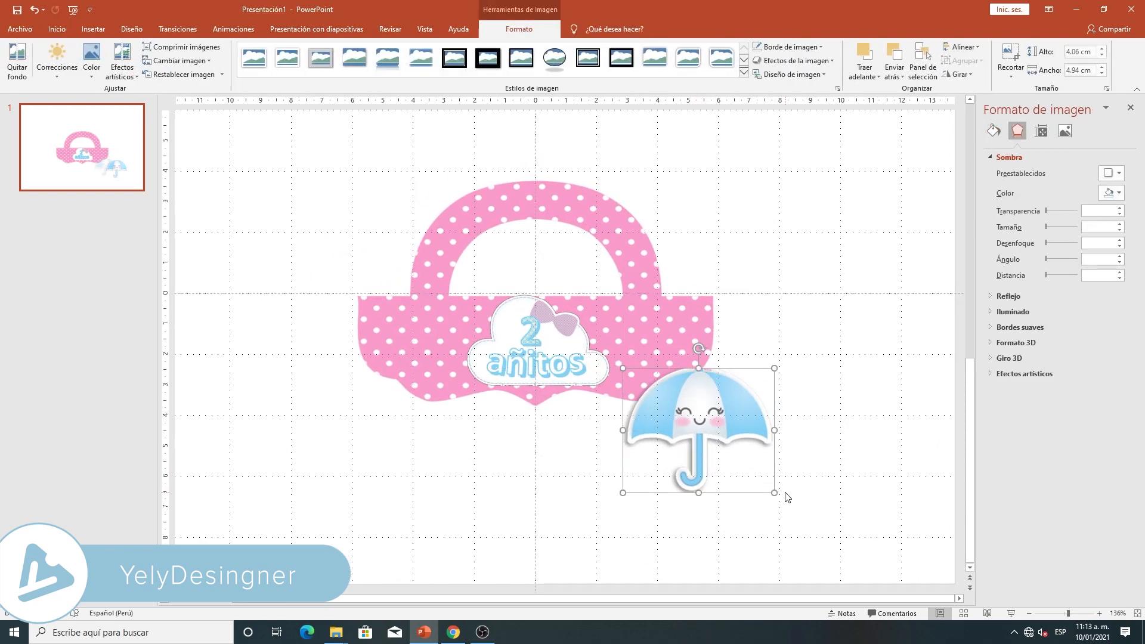
drag(775, 490, 716, 439)
drag(668, 372, 822, 391)
drag(783, 435, 670, 320)
drag(669, 321, 653, 325)
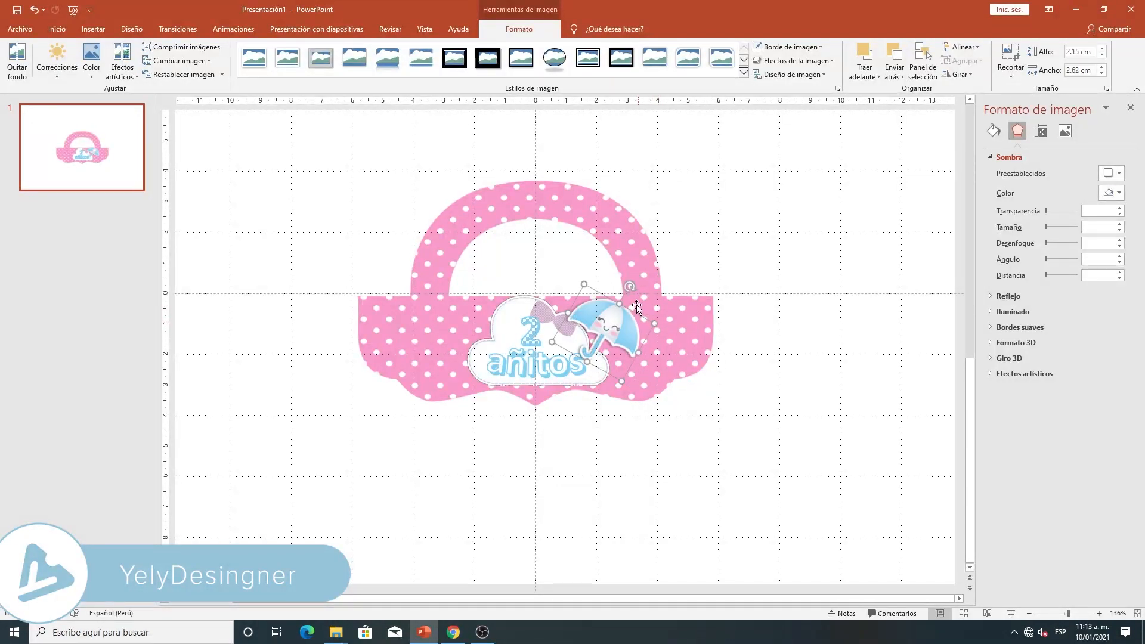
drag(631, 287, 620, 323)
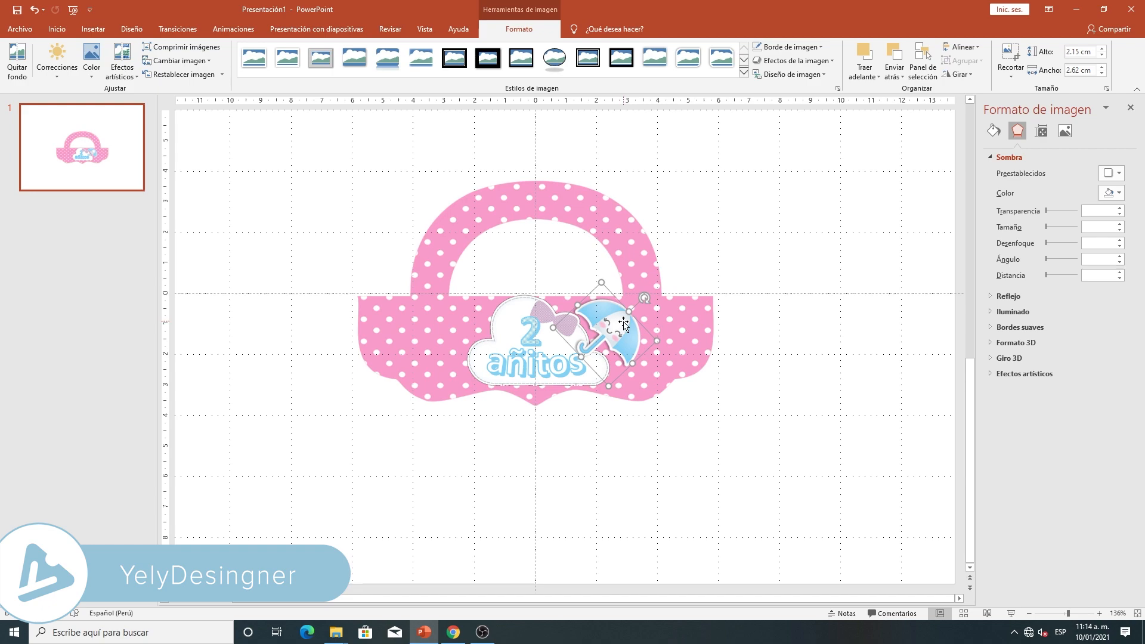
- Duplicate the umbrella, shrink the copy to about 1.75 by 2.13 cm and place it tilted the opposite way against the cloud's left side
key(ctrl+c)
key(ctrl+v)
drag(629, 351, 533, 418)
drag(562, 379, 480, 316)
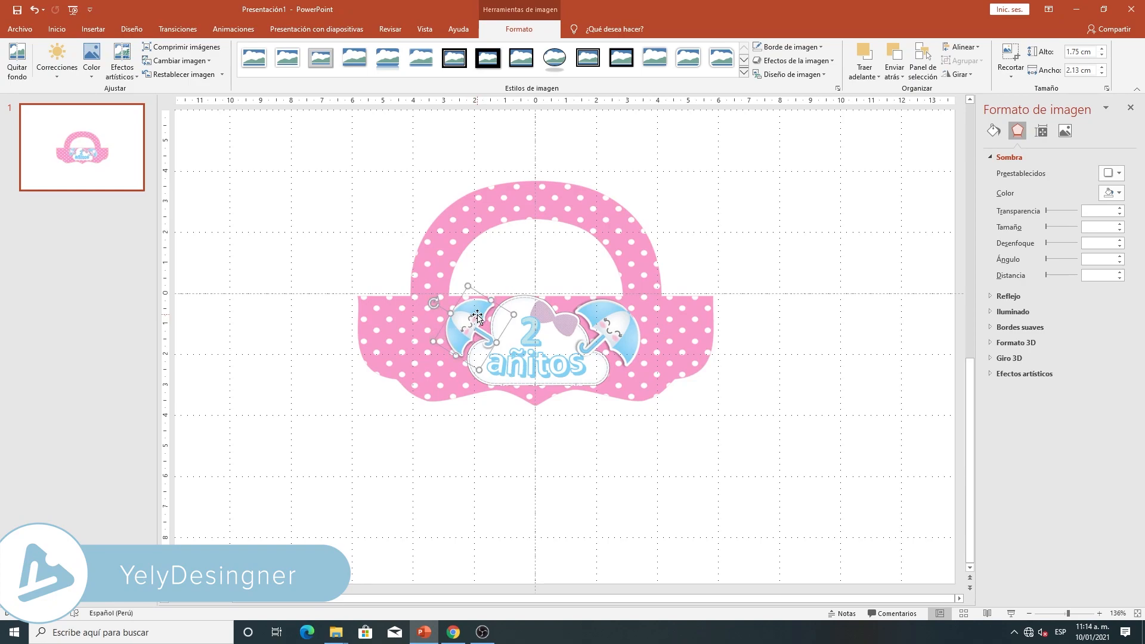
- Send the umbrella on the cloud's right side one level backward
click(608, 431)
click(637, 358)
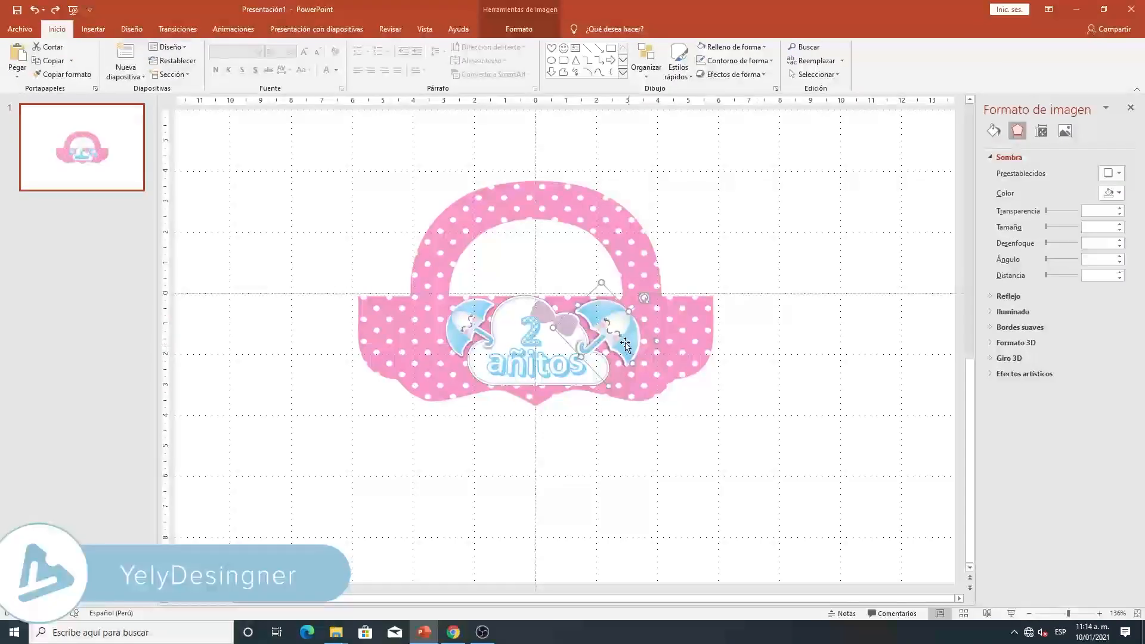
right_click(621, 340)
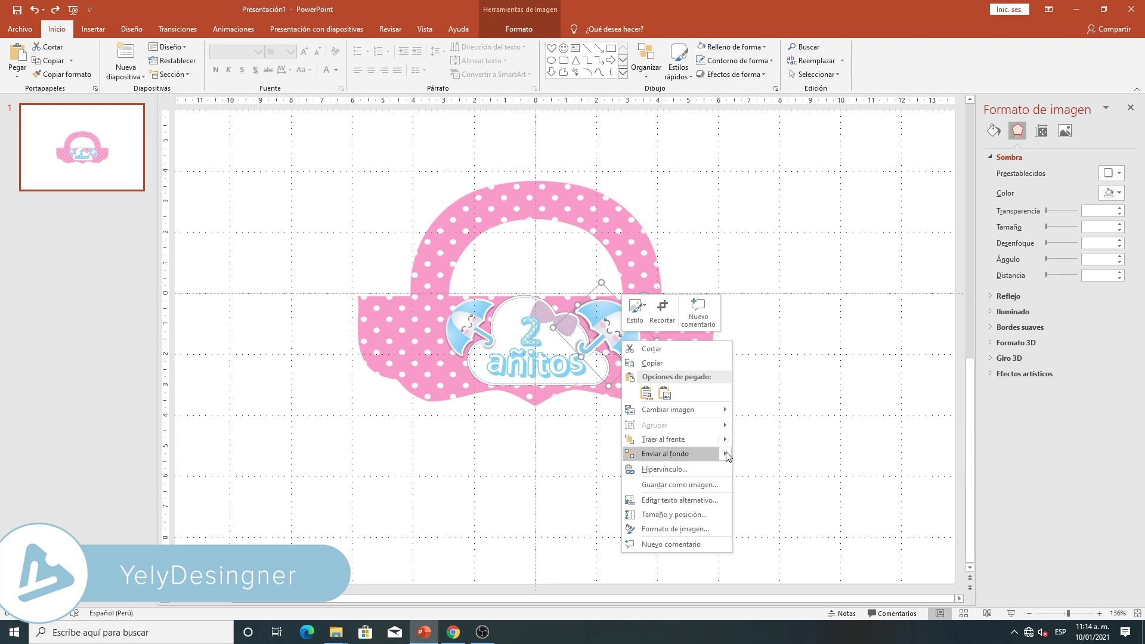
mouse_move(725, 456)
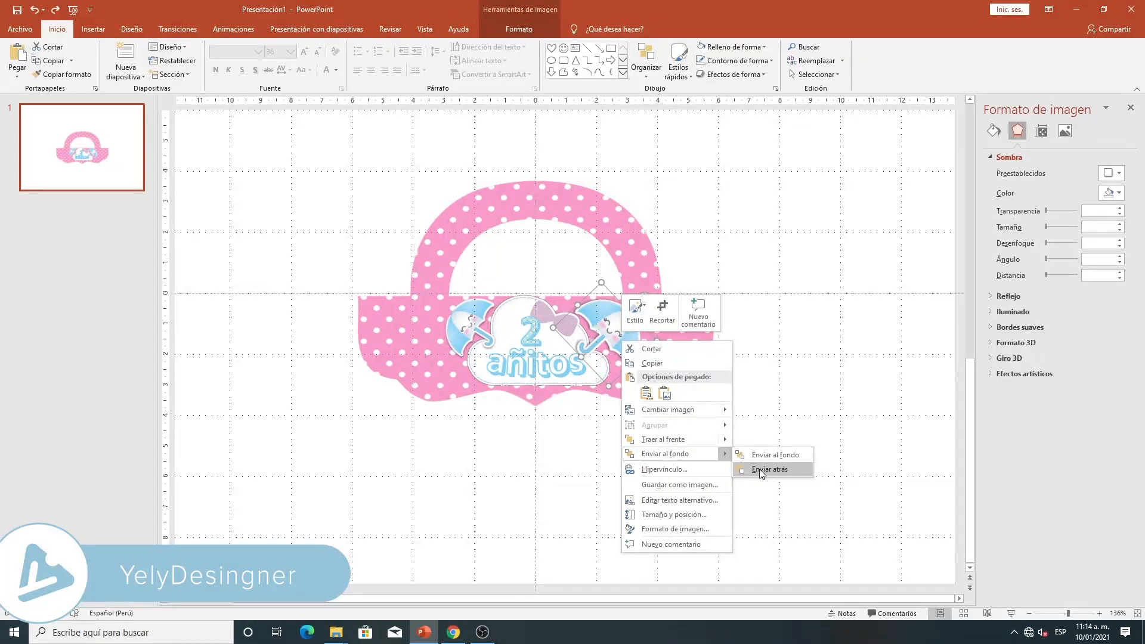
click(760, 469)
- Send the umbrella on the cloud's left side one level backward
click(465, 327)
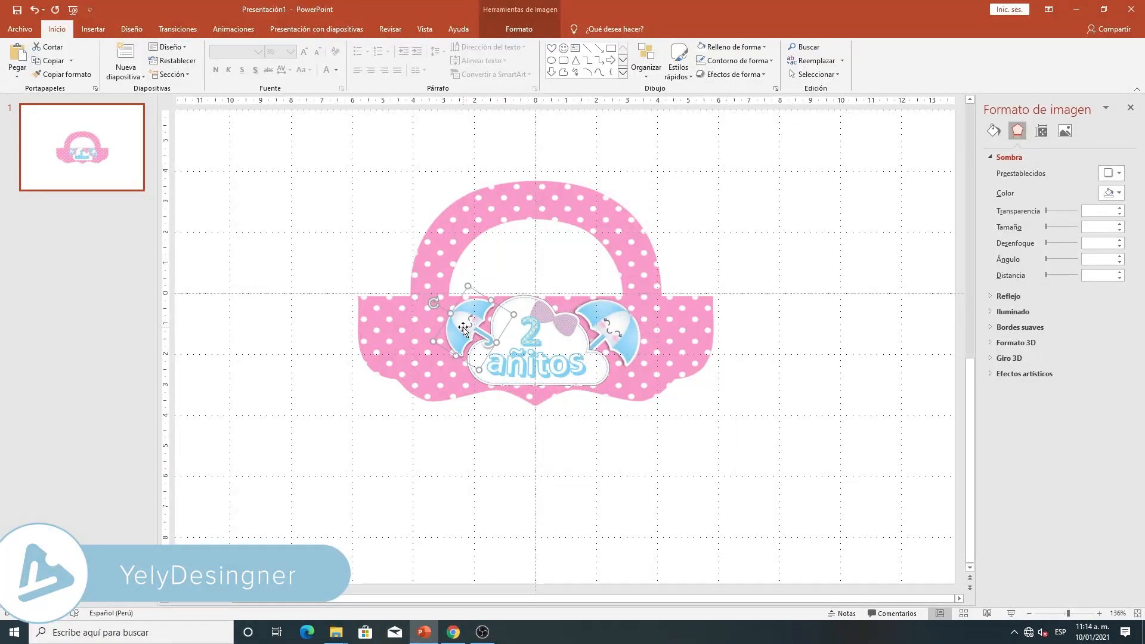
right_click(464, 327)
right_click(463, 319)
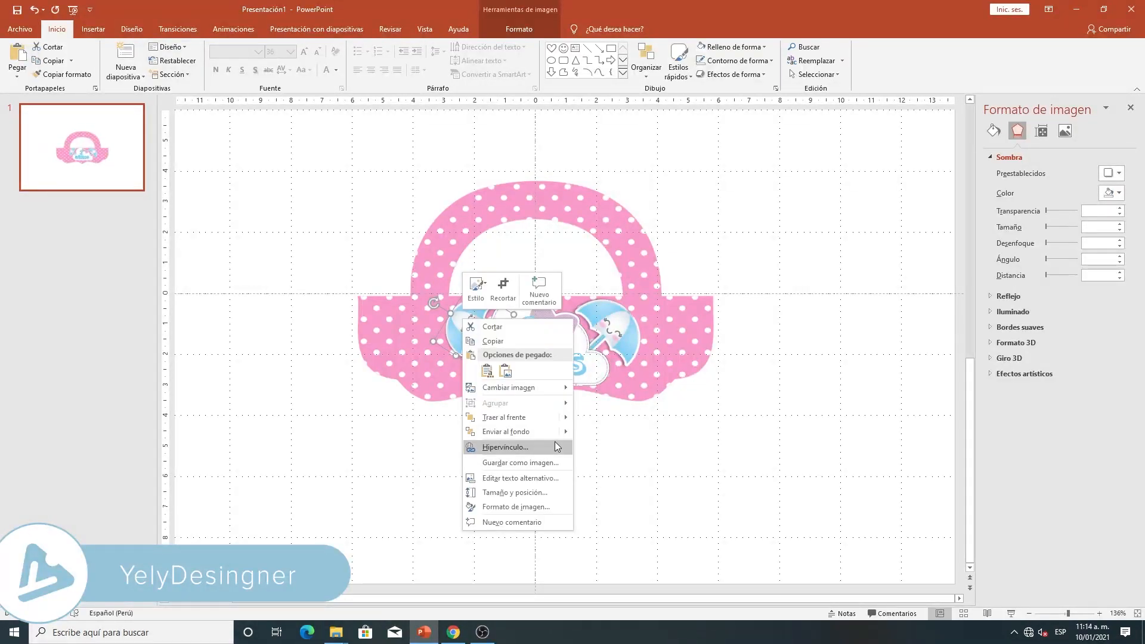
mouse_move(562, 432)
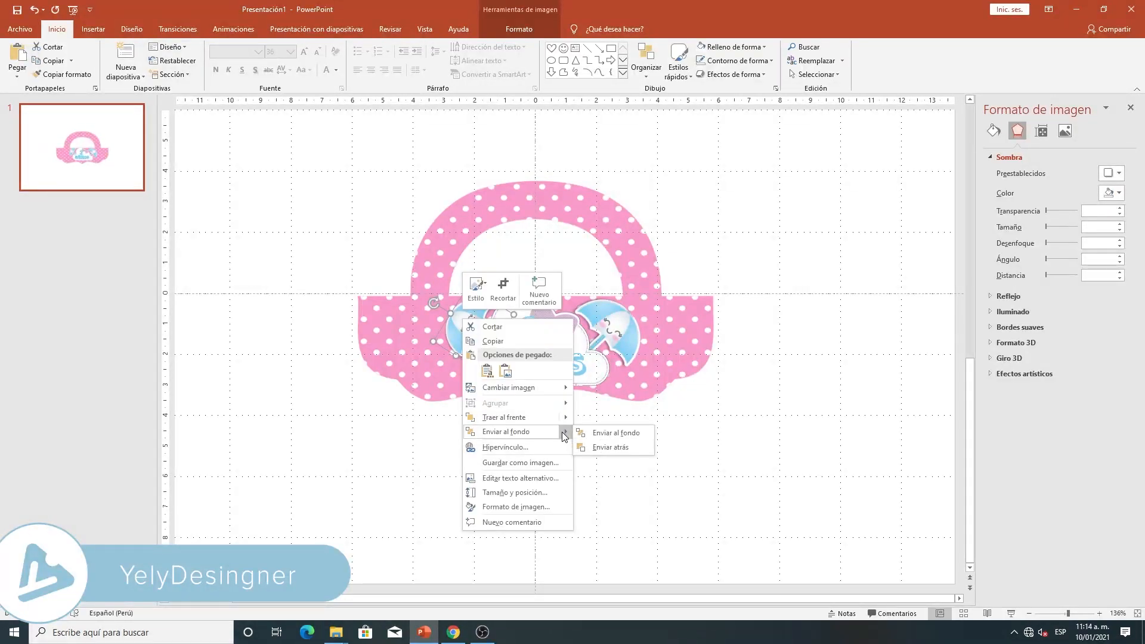
click(621, 447)
click(628, 448)
- Shrink the right umbrella slightly while keeping it against the cloud's edge
click(644, 301)
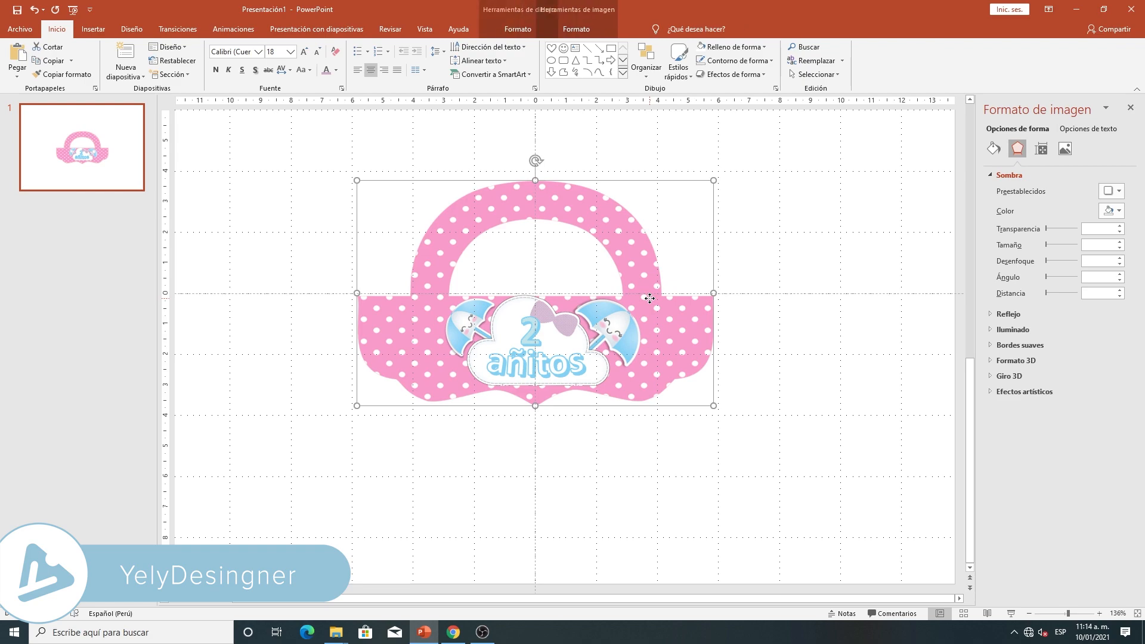
click(623, 329)
drag(645, 298, 618, 323)
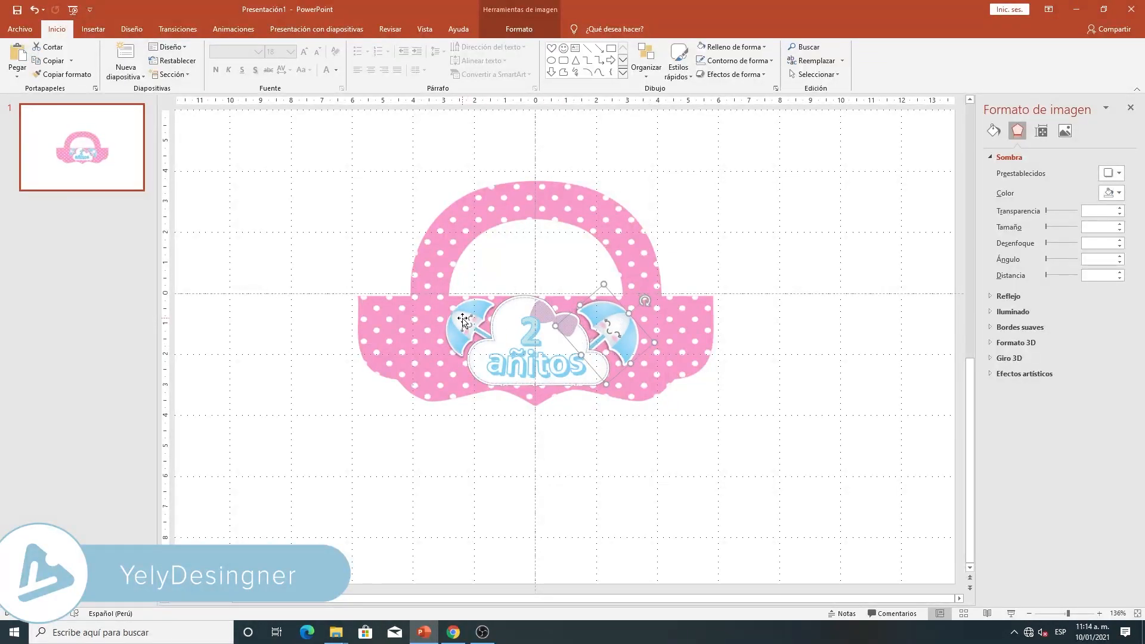
click(463, 320)
- Select the cloud and the '2 añitos' text together and shift them slightly downward on the bag
click(605, 428)
click(570, 367)
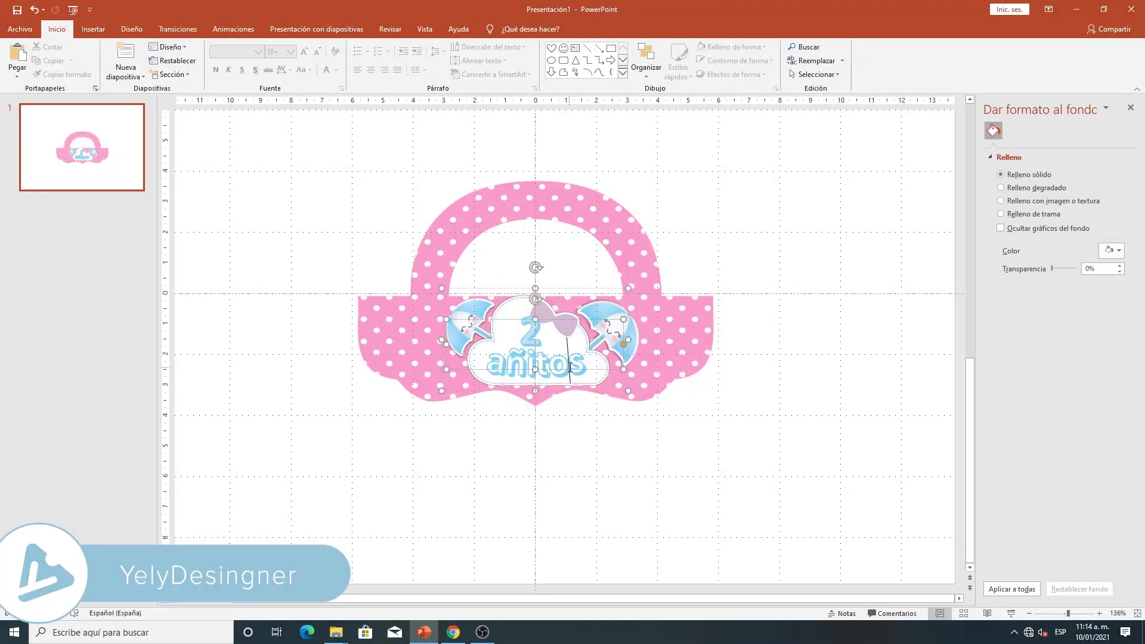
click(549, 291)
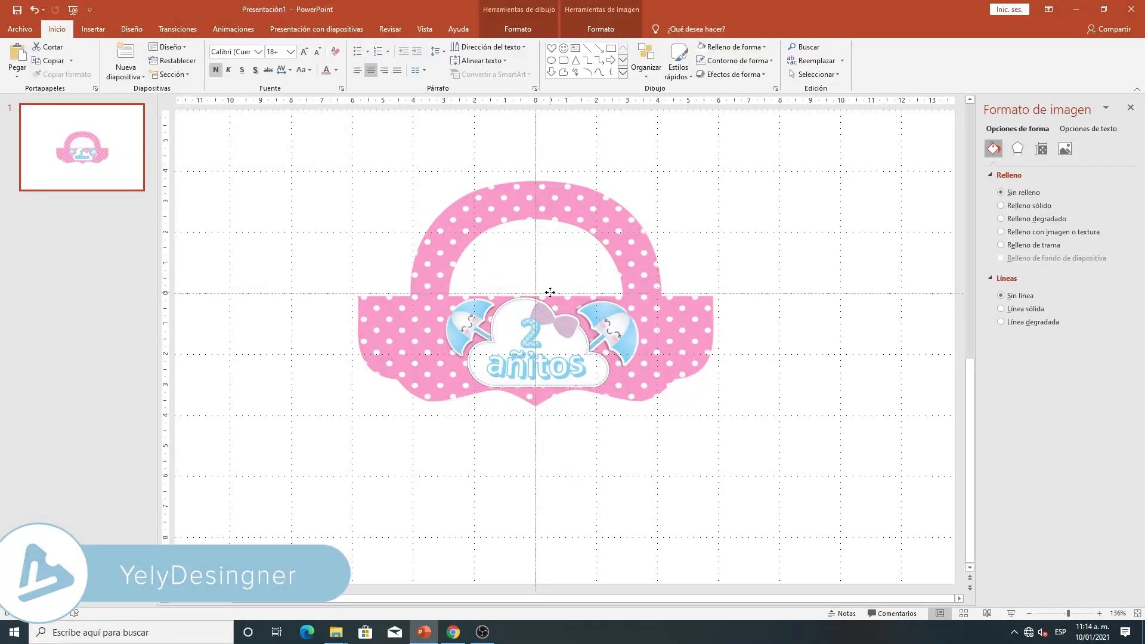
click(664, 475)
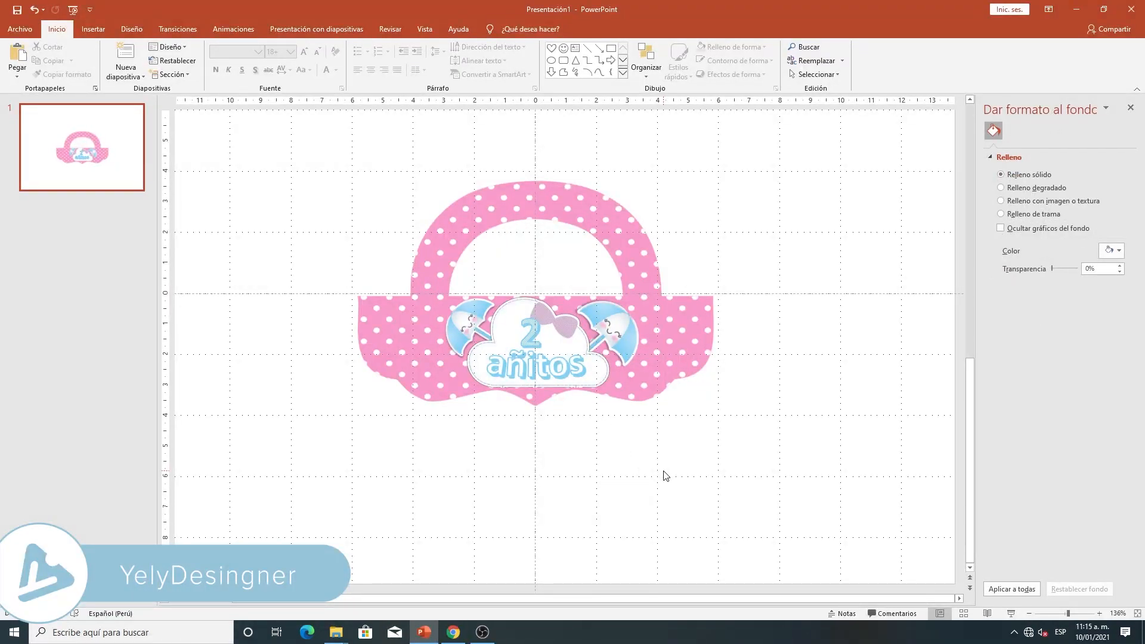
- Draw a heart about 0.57 by 0.68 cm at the left base of the bag's handle and give it a white outline
click(95, 29)
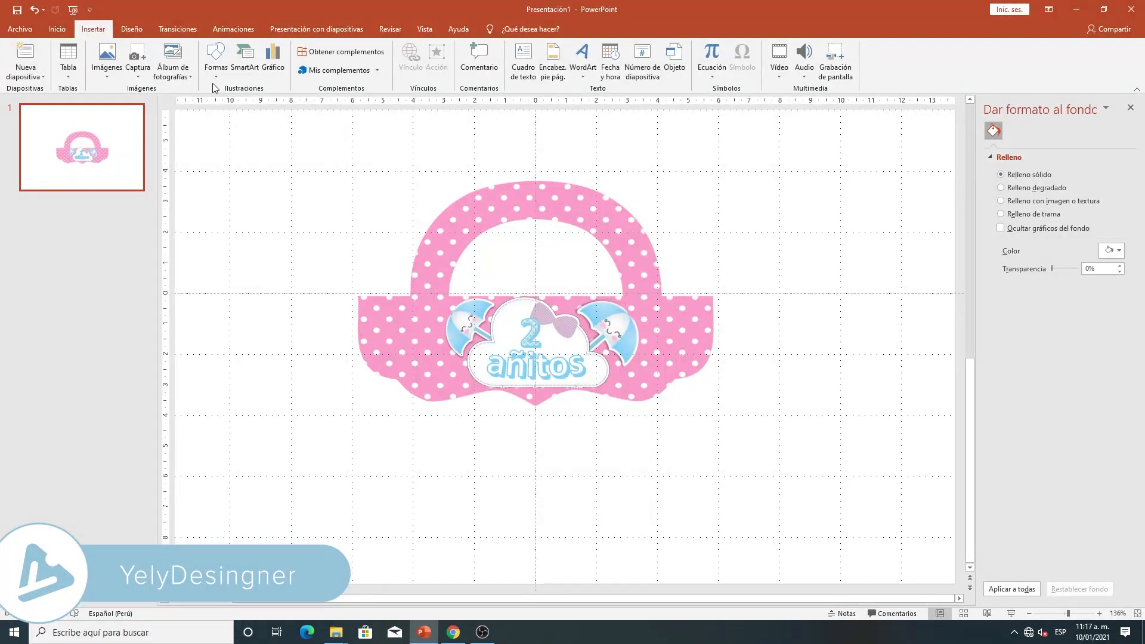
click(216, 78)
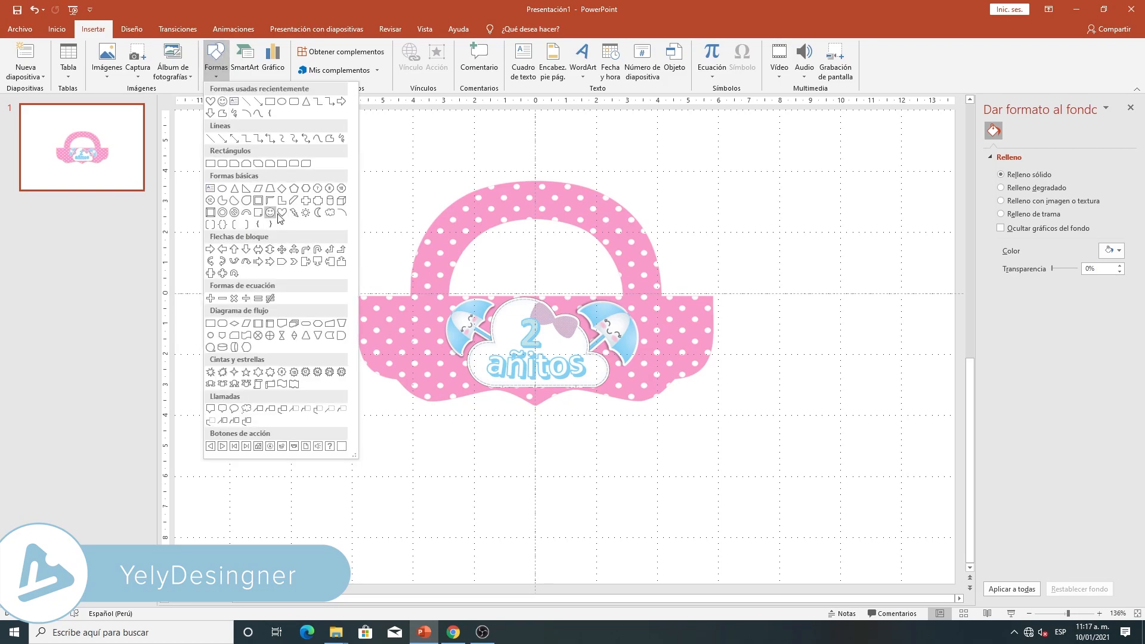
click(270, 214)
drag(434, 286, 439, 294)
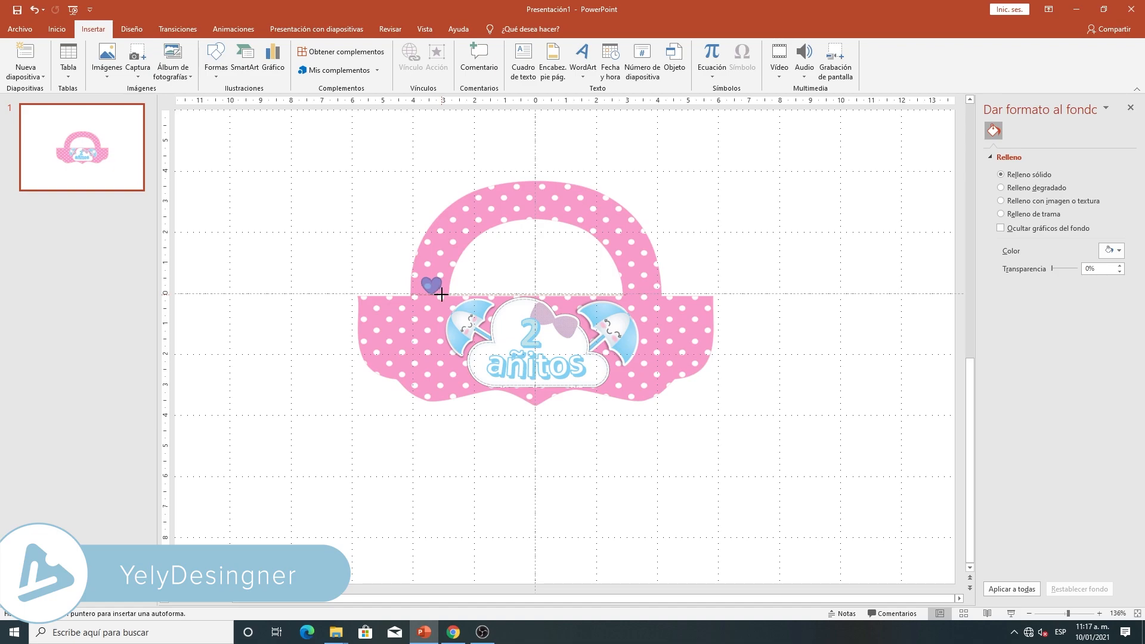
drag(442, 294, 442, 294)
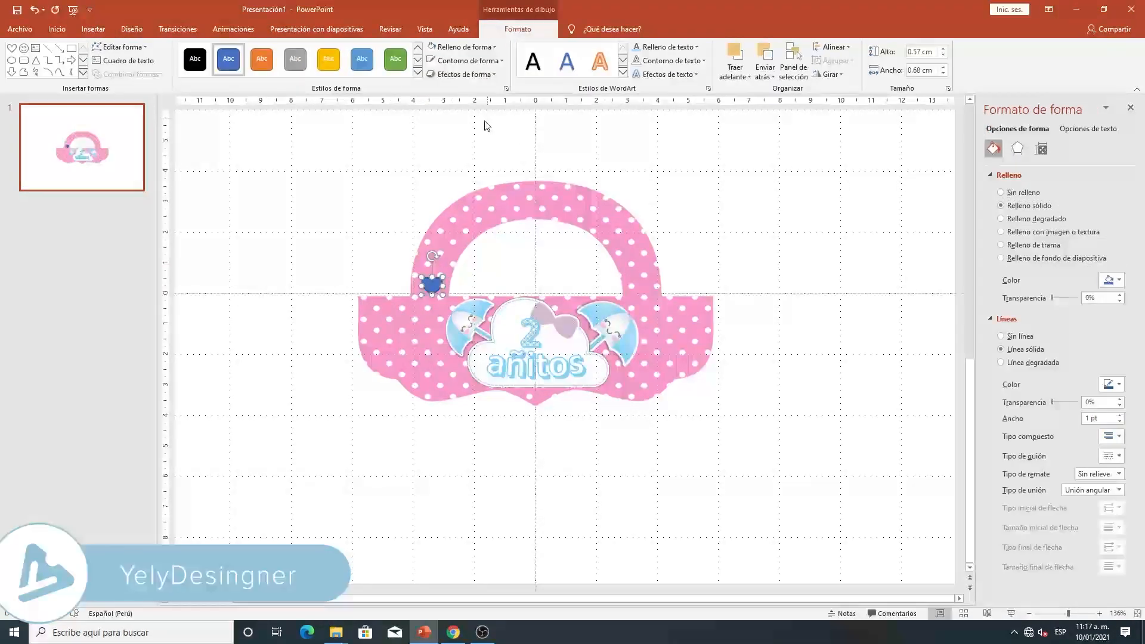
click(480, 60)
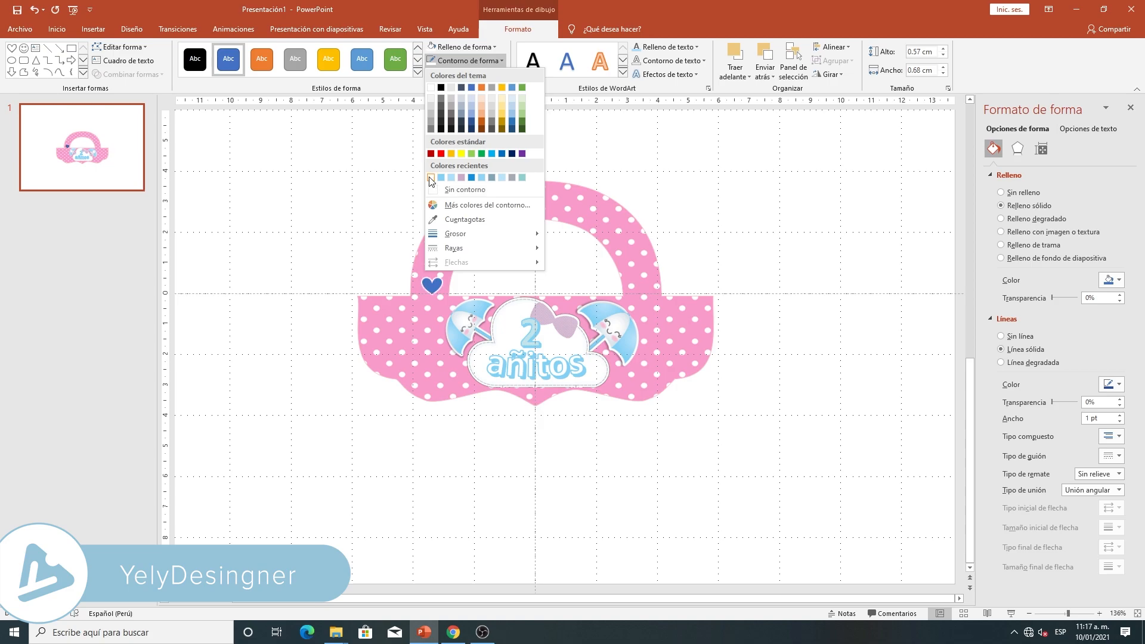
click(437, 191)
- Fill the heart with the custom pale yellow color RGB 255, 235, 174
click(489, 50)
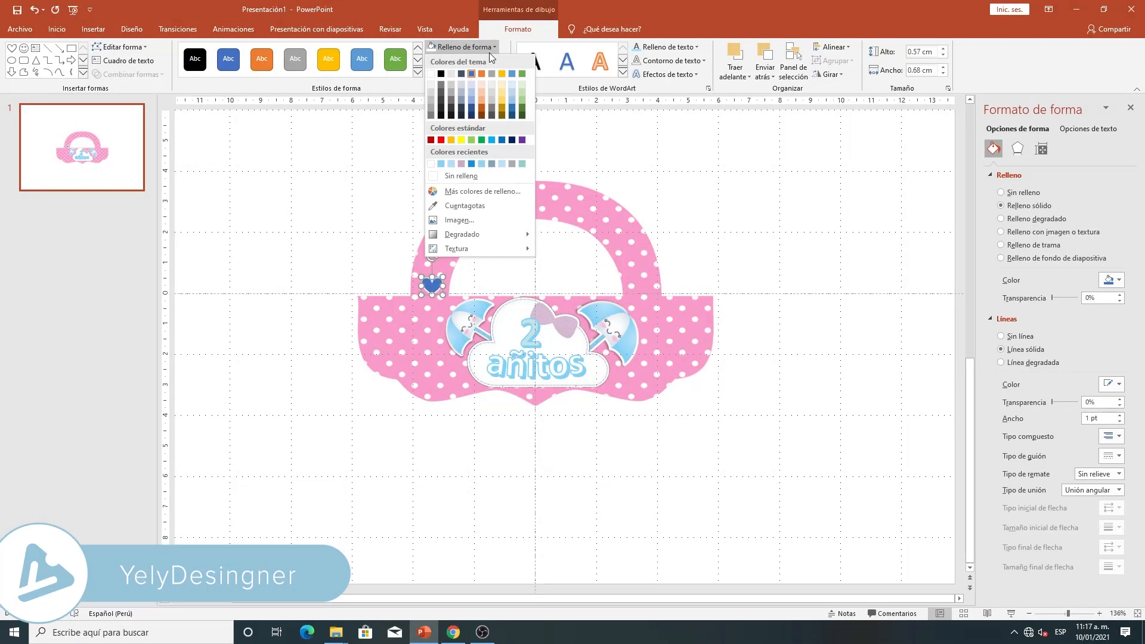
click(453, 192)
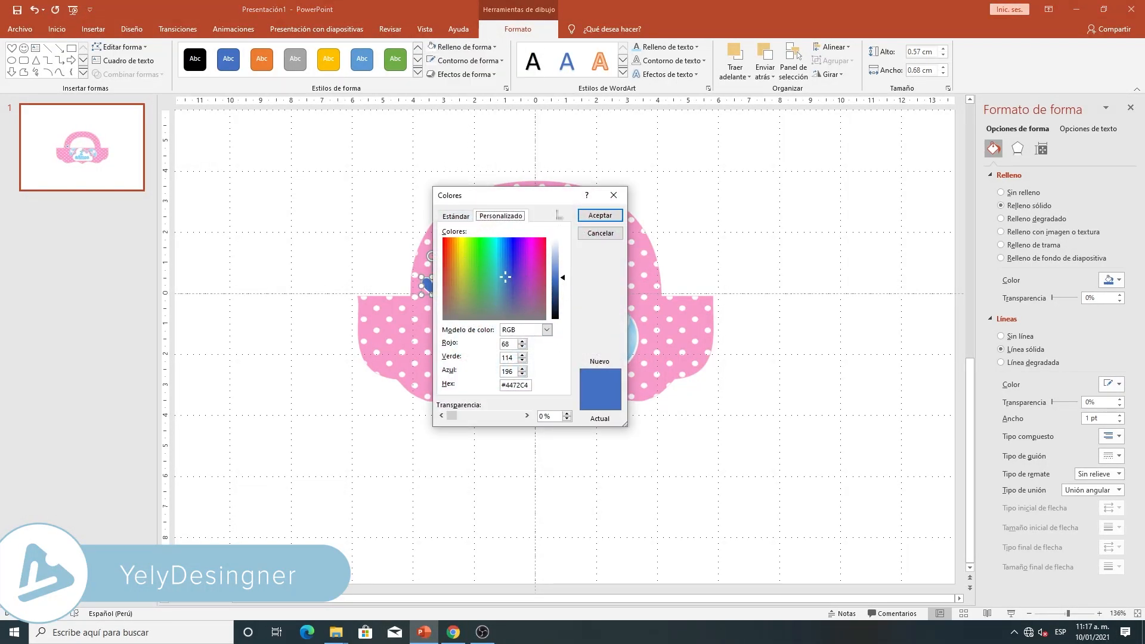
drag(545, 197, 652, 191)
double_click(617, 331)
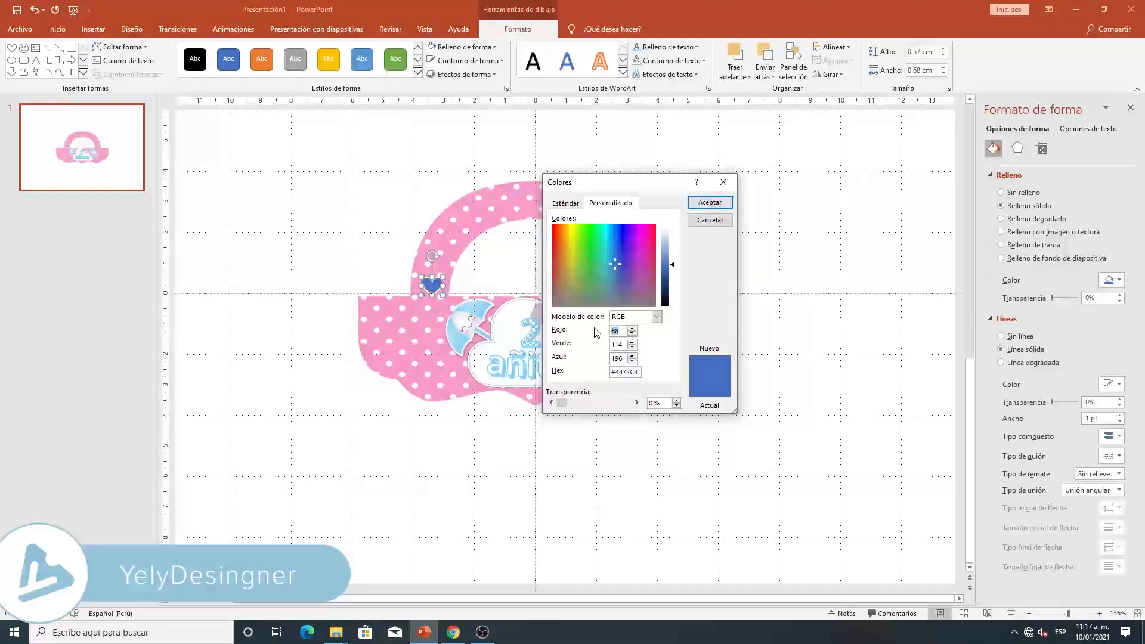
text(255)
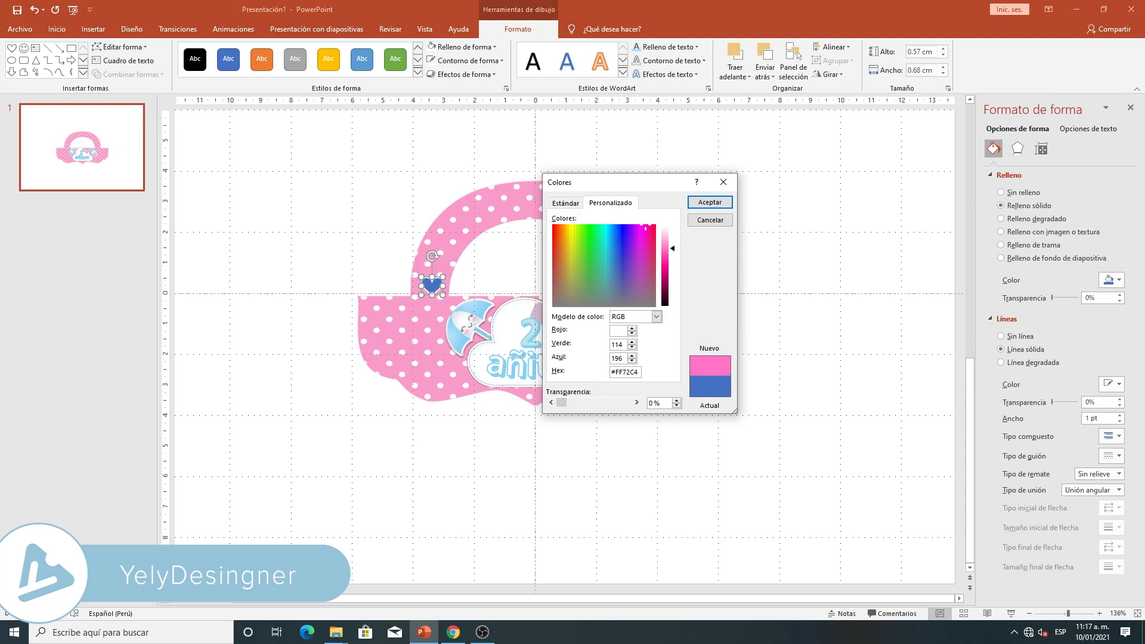
text(255)
key(BackSpace)
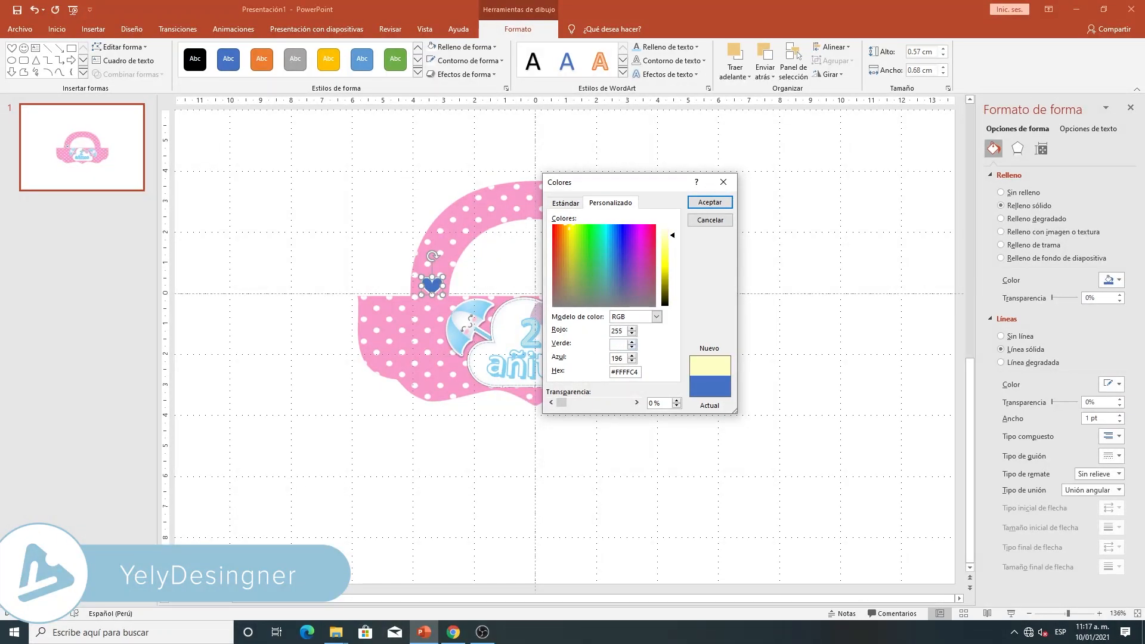
text(235)
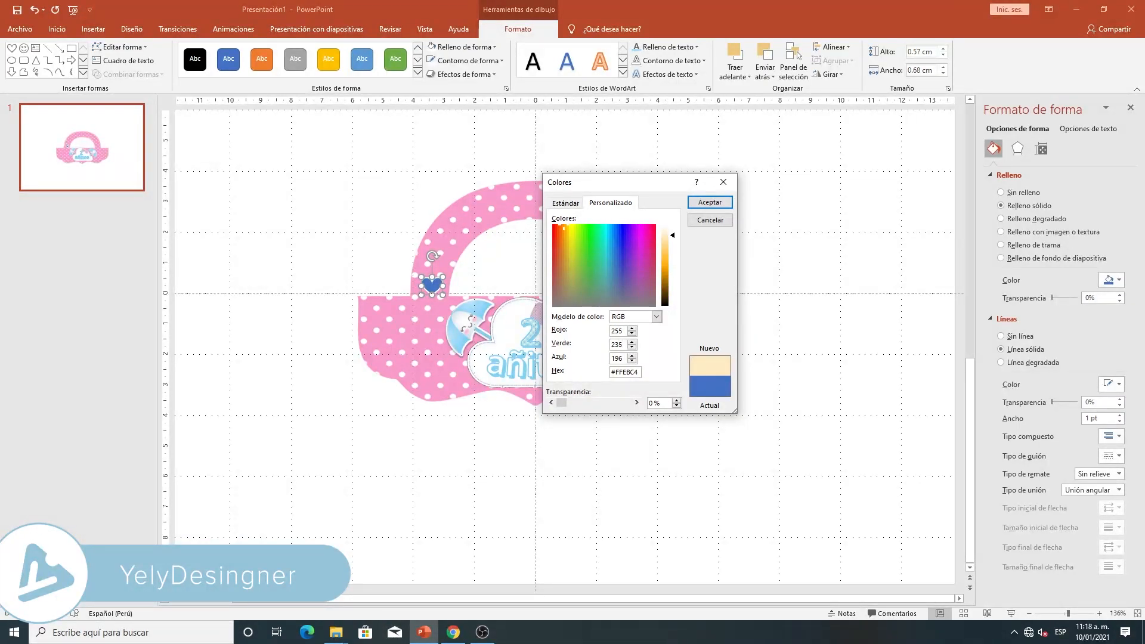
text(174)
click(710, 202)
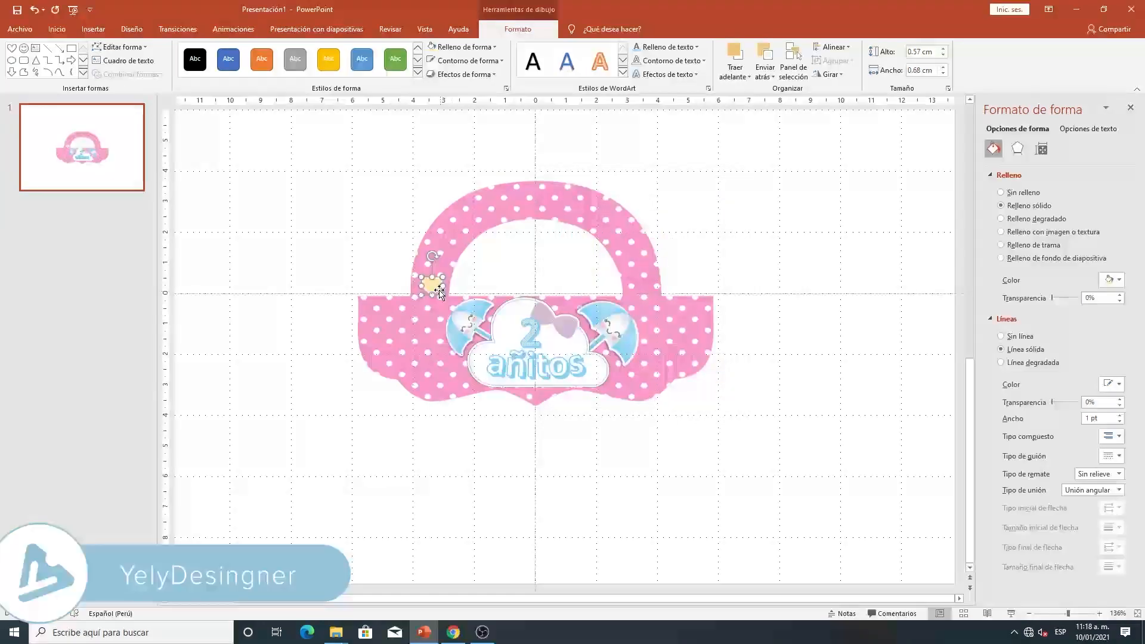
click(445, 381)
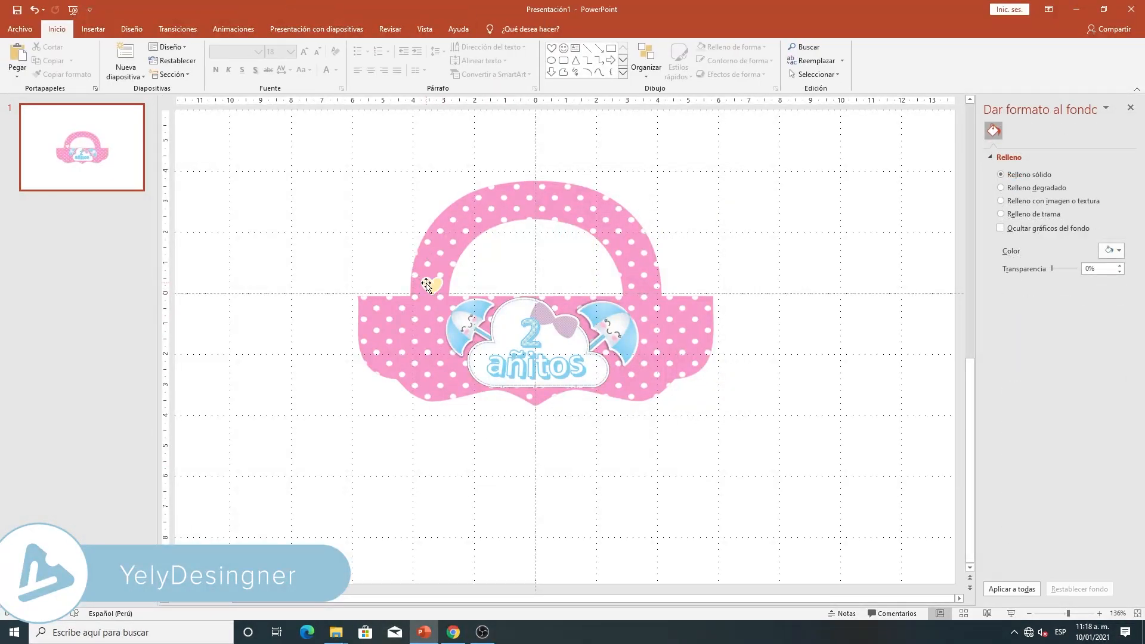
- Copy the yellow heart and place the duplicate directly above it on the handle
click(426, 283)
key(ctrl+c)
key(ctrl+v)
drag(432, 289, 435, 255)
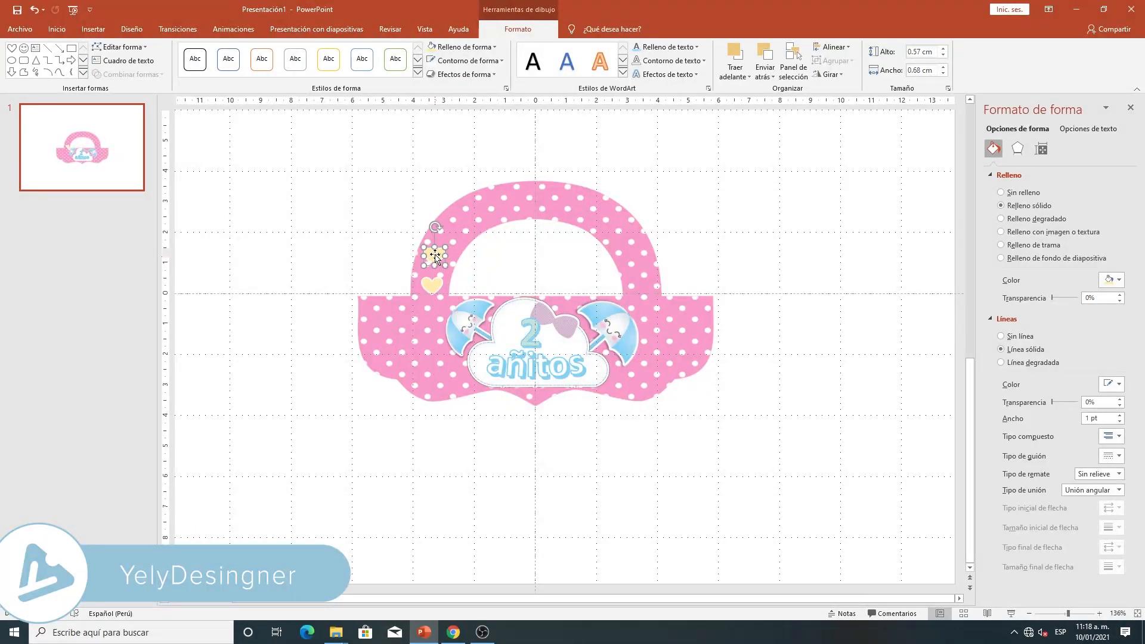
- Fill the upper heart with the custom light pink color RGB 254, 208, 208
click(473, 53)
click(459, 189)
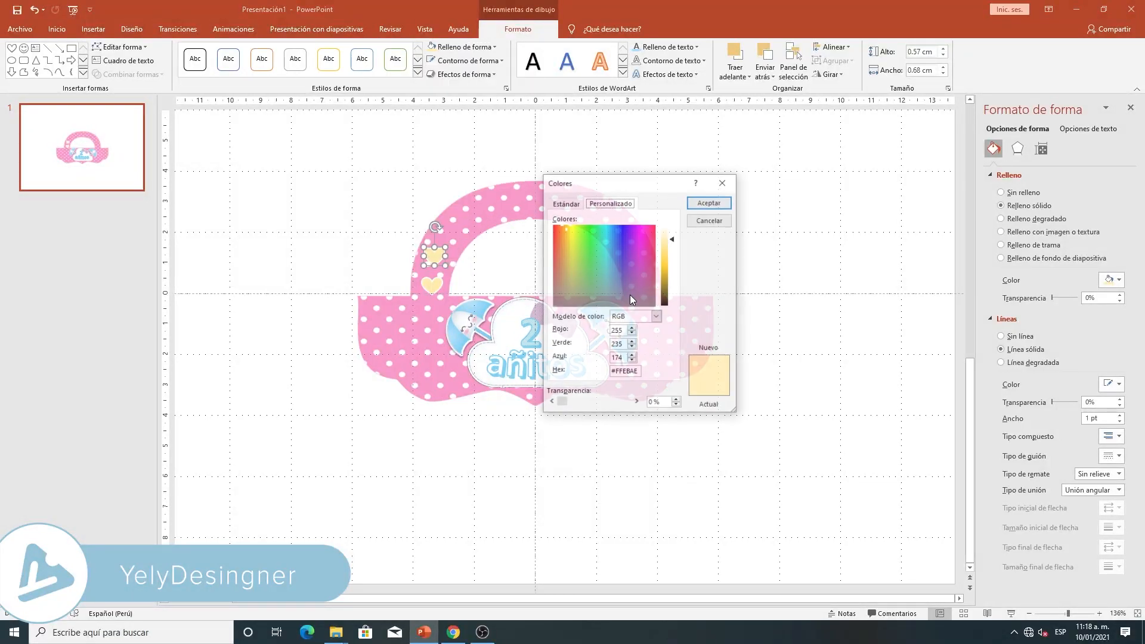
double_click(617, 331)
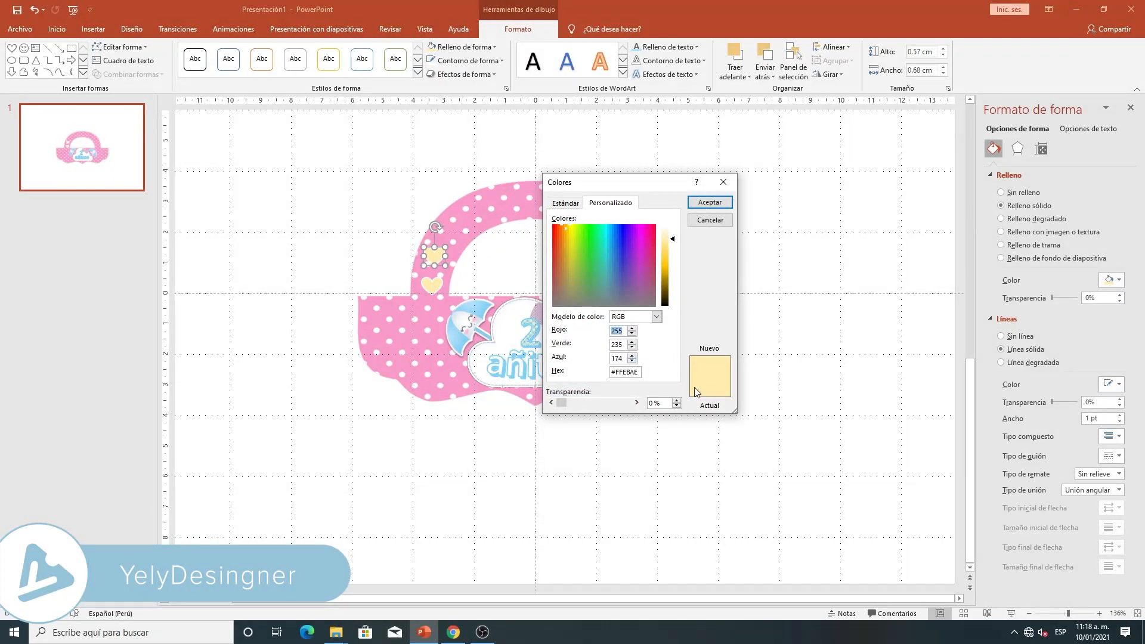
text(254)
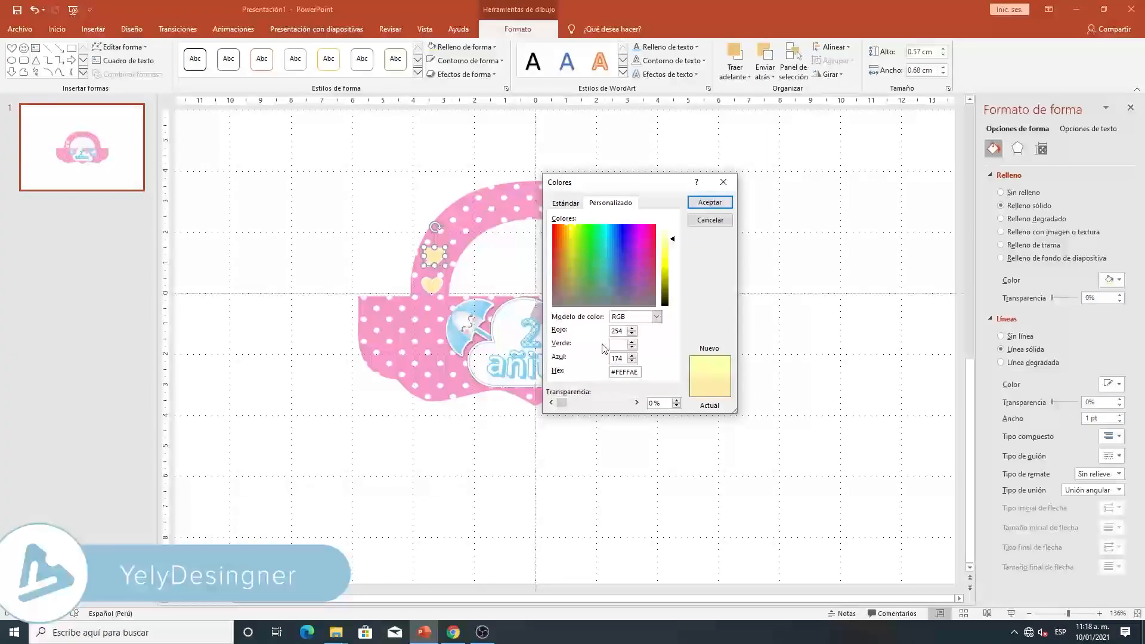
text(208)
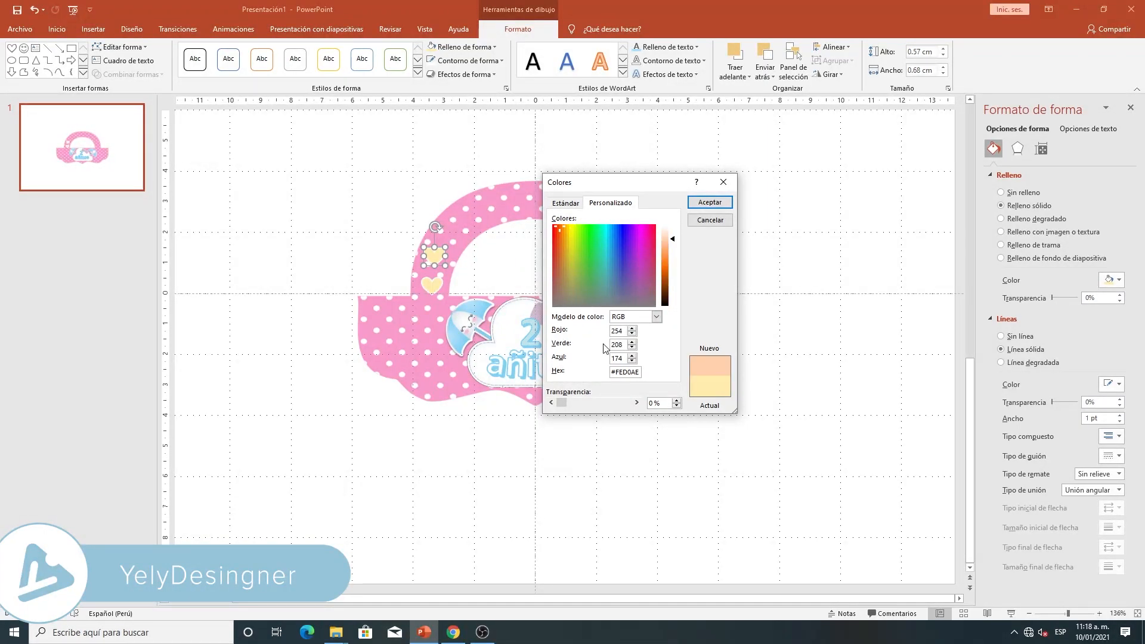
key(Tab)
text(208)
click(704, 202)
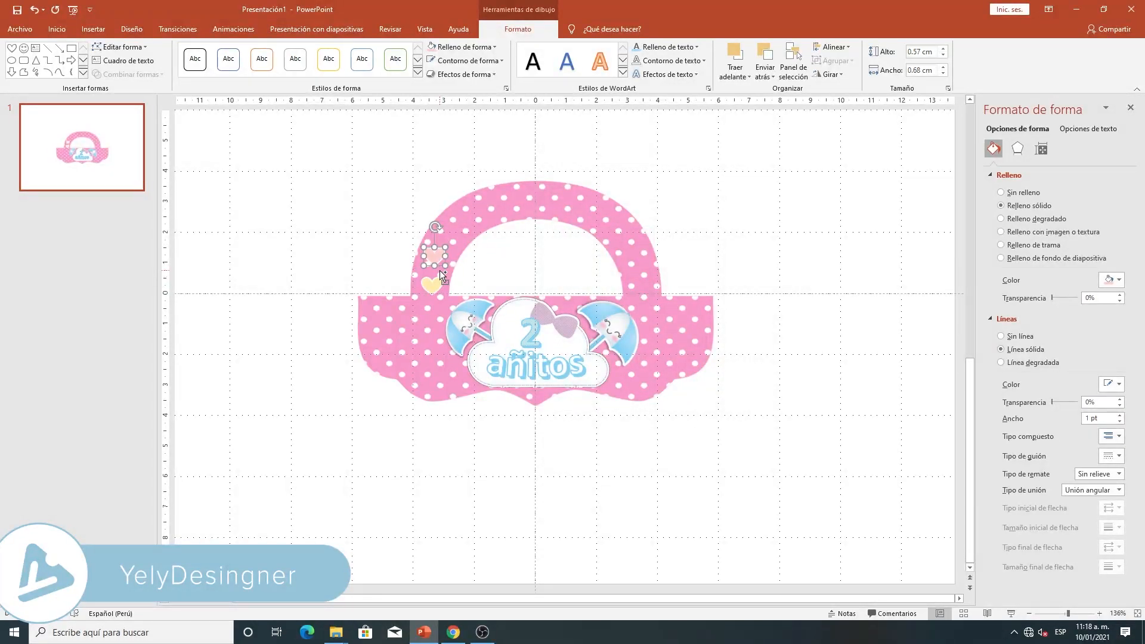
- Duplicate the light pink heart directly above it on the handle and fill the copy with the custom lilac color RGB 205, 170, 203
key(ctrl+d)
drag(450, 269, 428, 232)
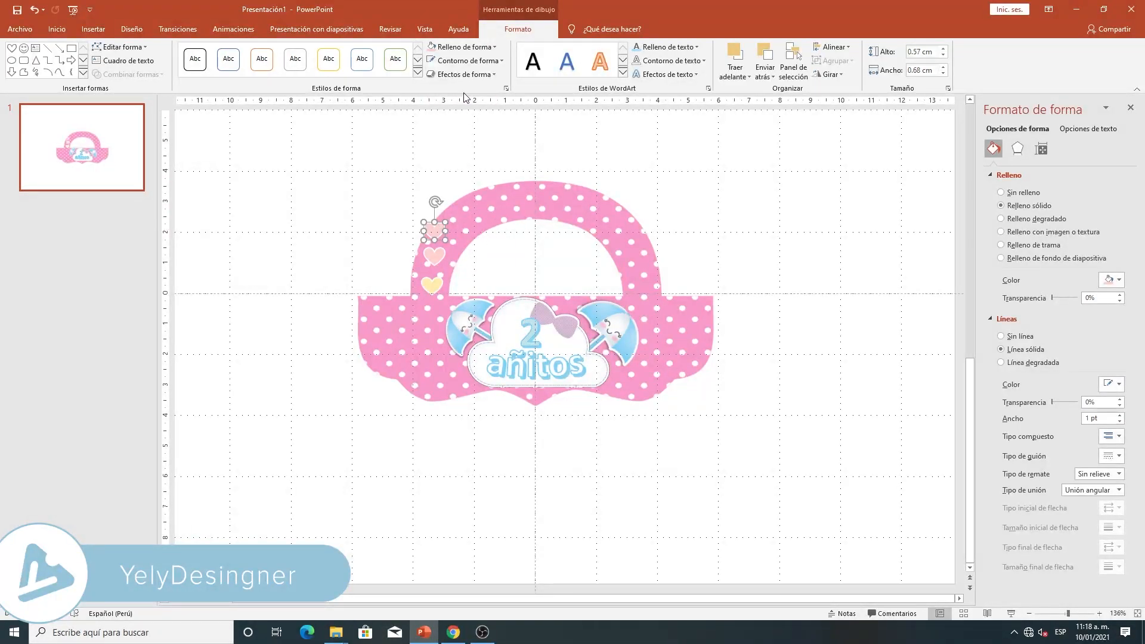
click(477, 58)
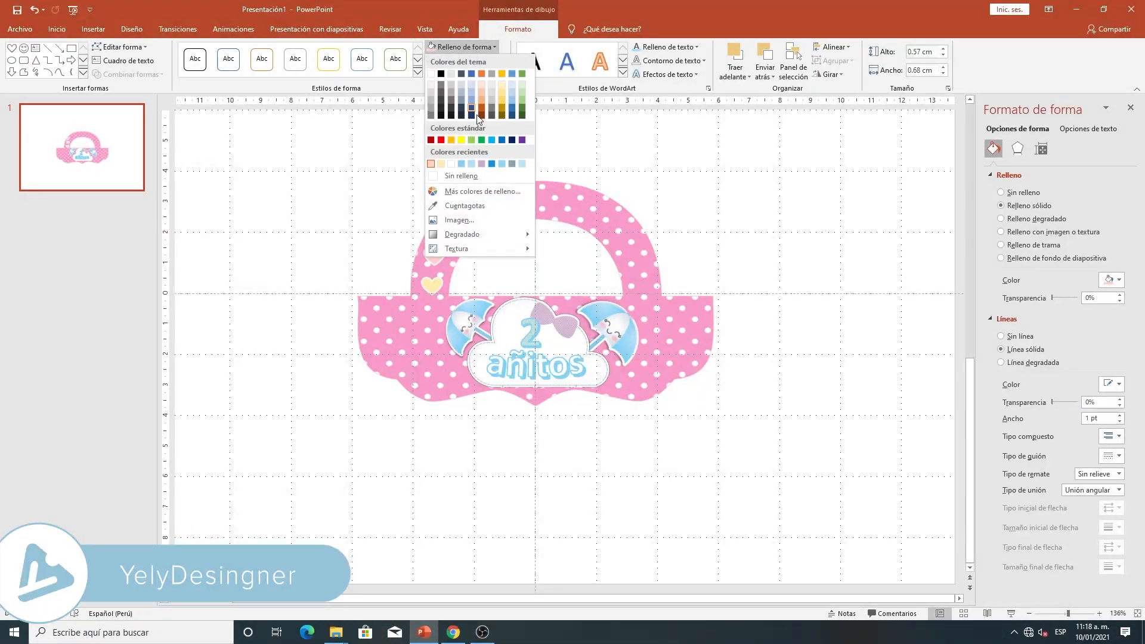
click(444, 190)
double_click(623, 331)
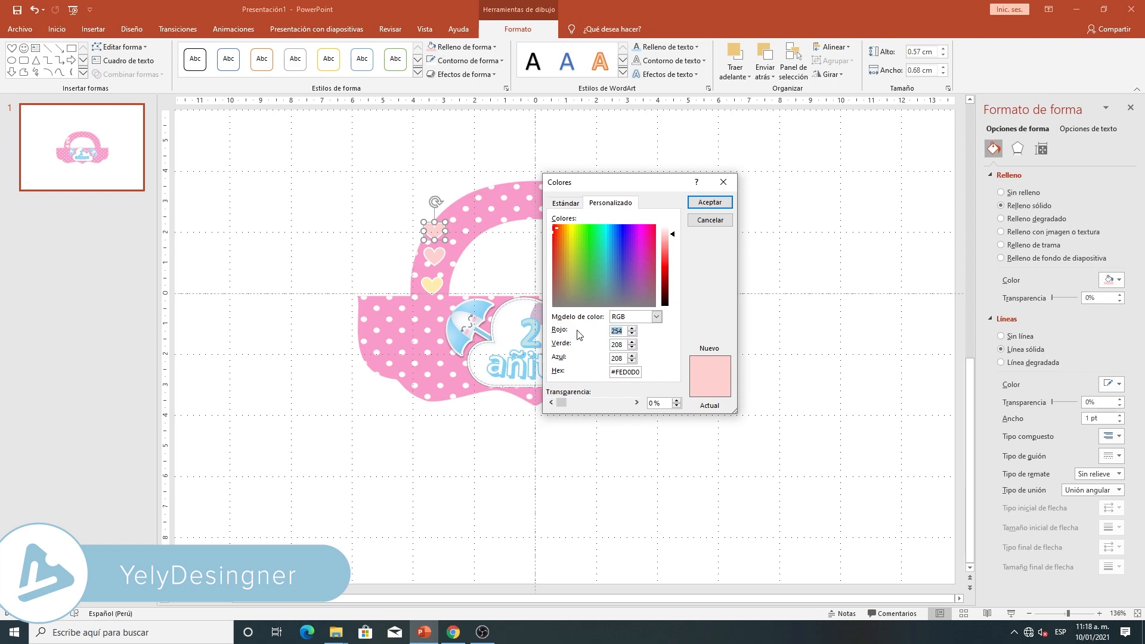
text(205)
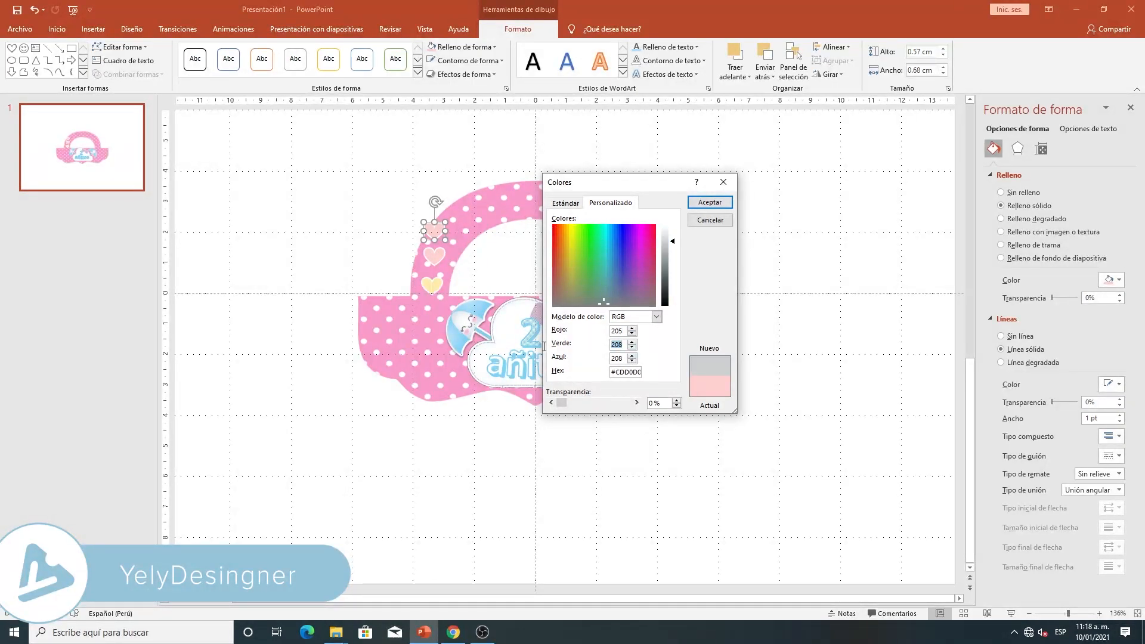
key(BackSpace)
text(170)
double_click(617, 358)
key(BackSpace)
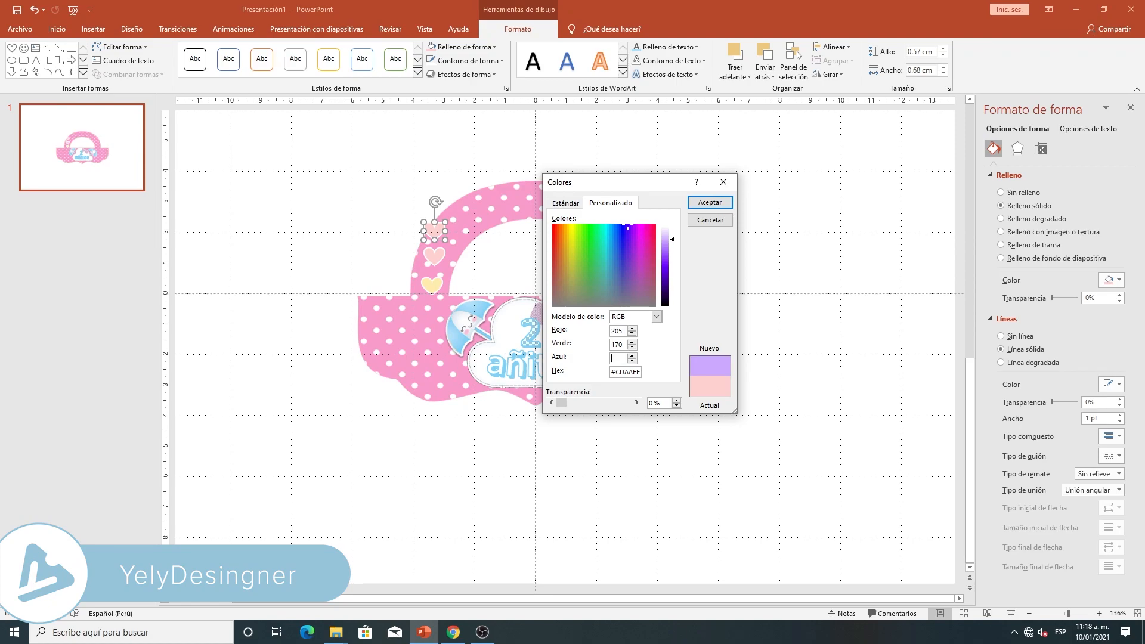
text(203)
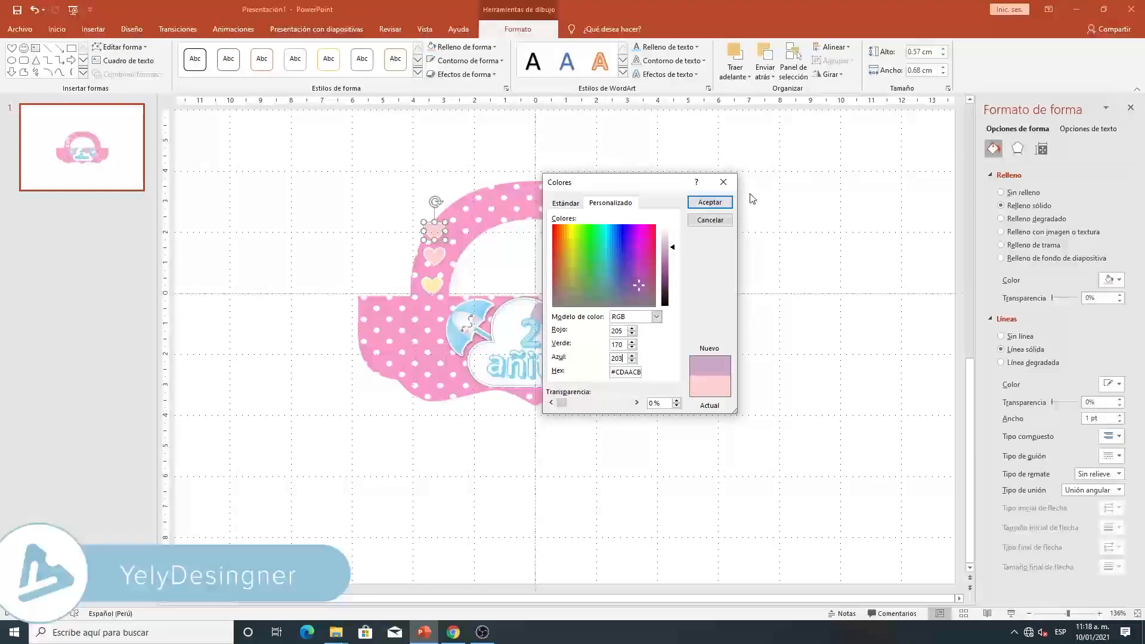
click(709, 203)
- Duplicate the lilac heart directly above it and fill the copy with the custom teal color RGB 143, 208, 204
key(ctrl+v)
drag(449, 244, 434, 205)
click(473, 46)
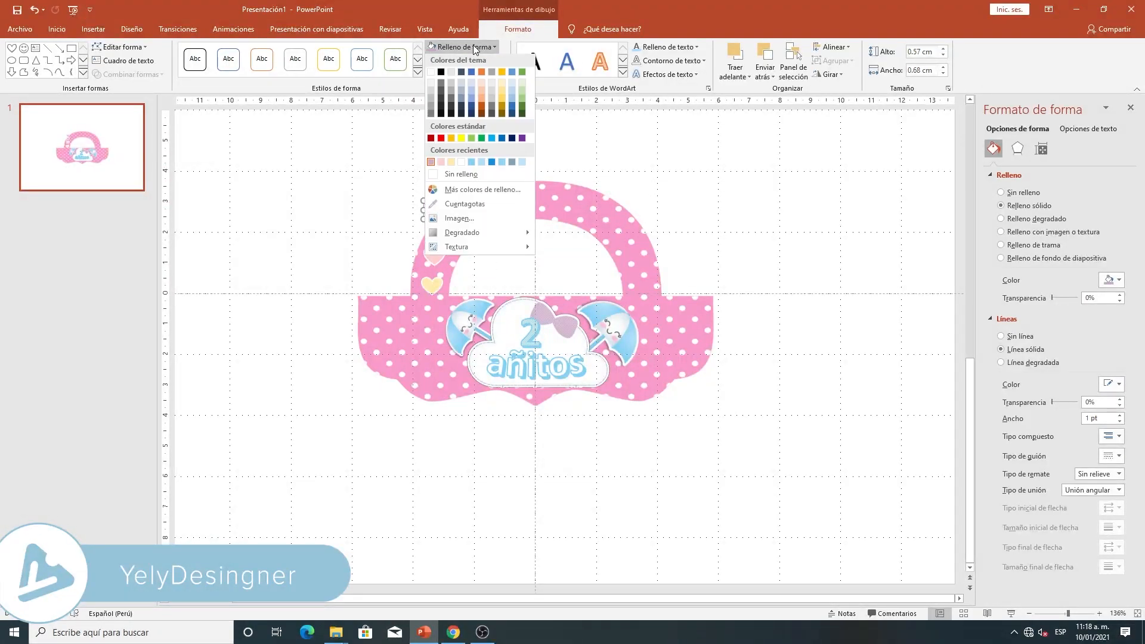
click(474, 192)
click(631, 333)
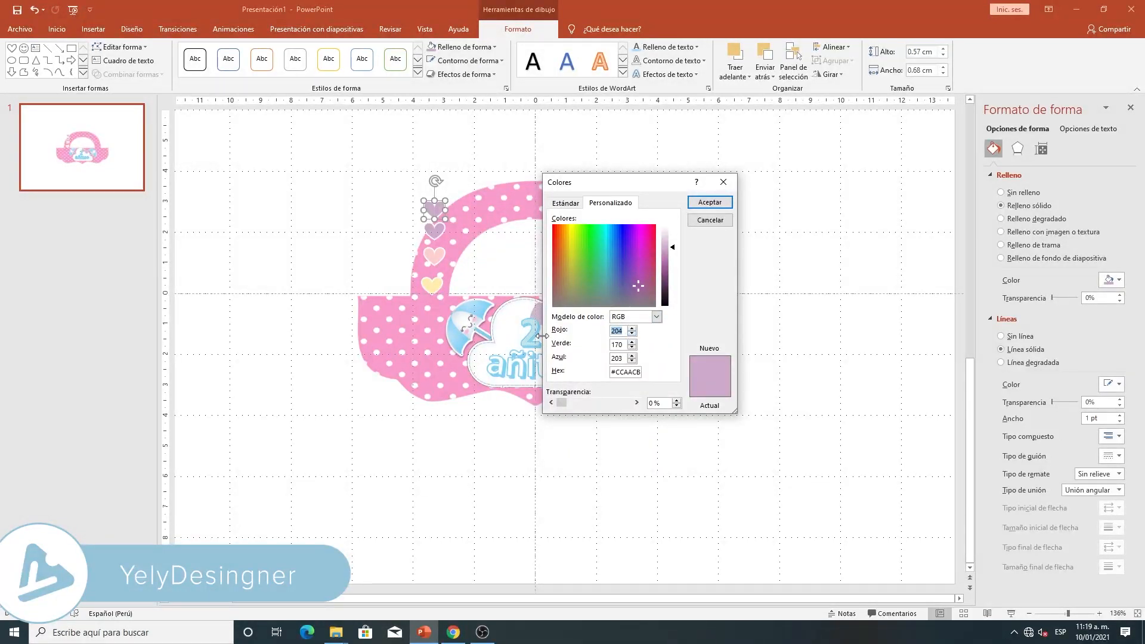
key(BackSpace)
text(143)
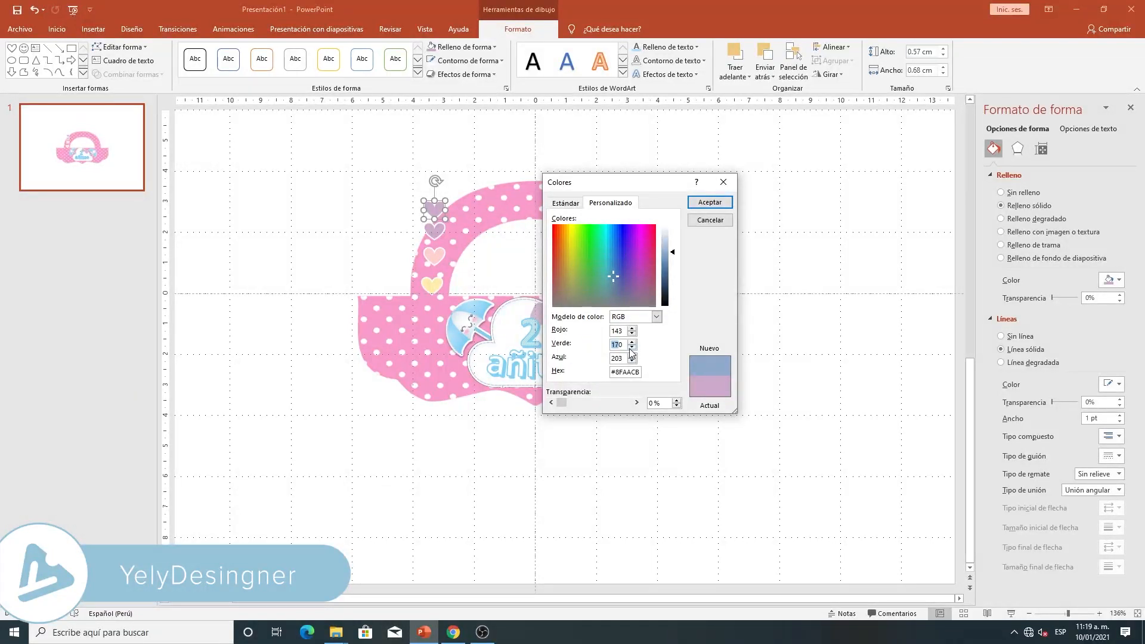
key(BackSpace)
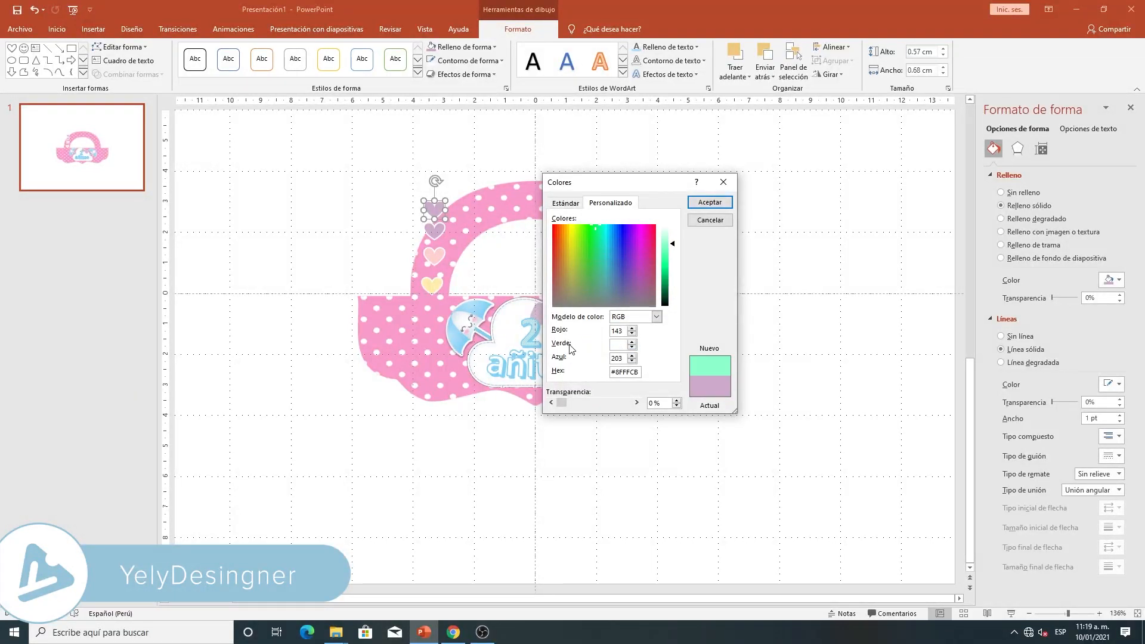
text(208)
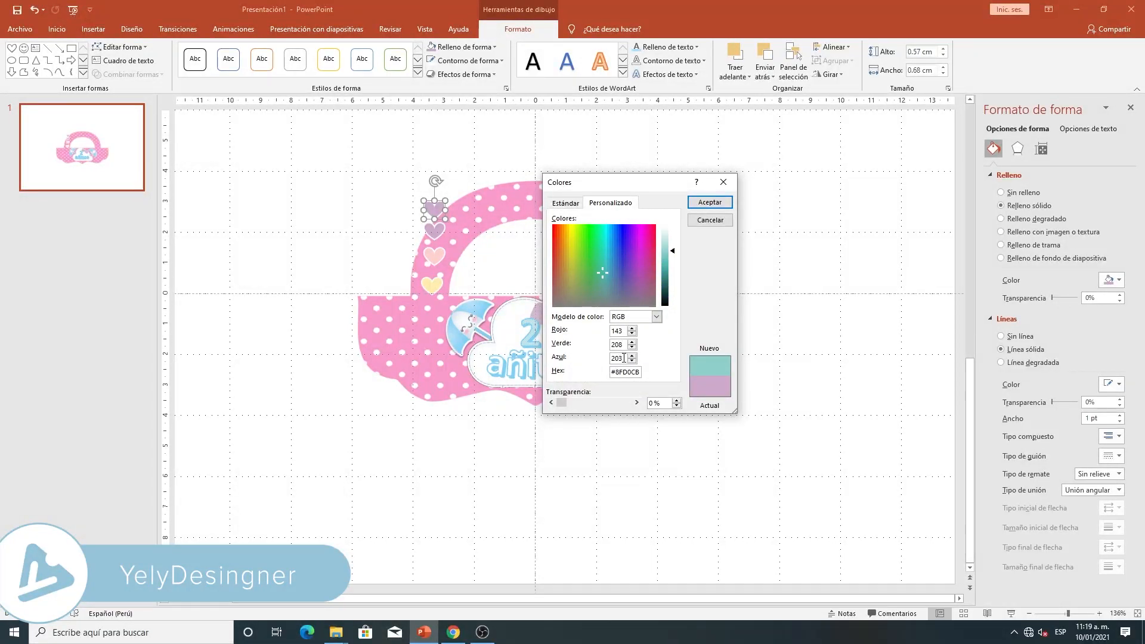
text(204)
click(710, 202)
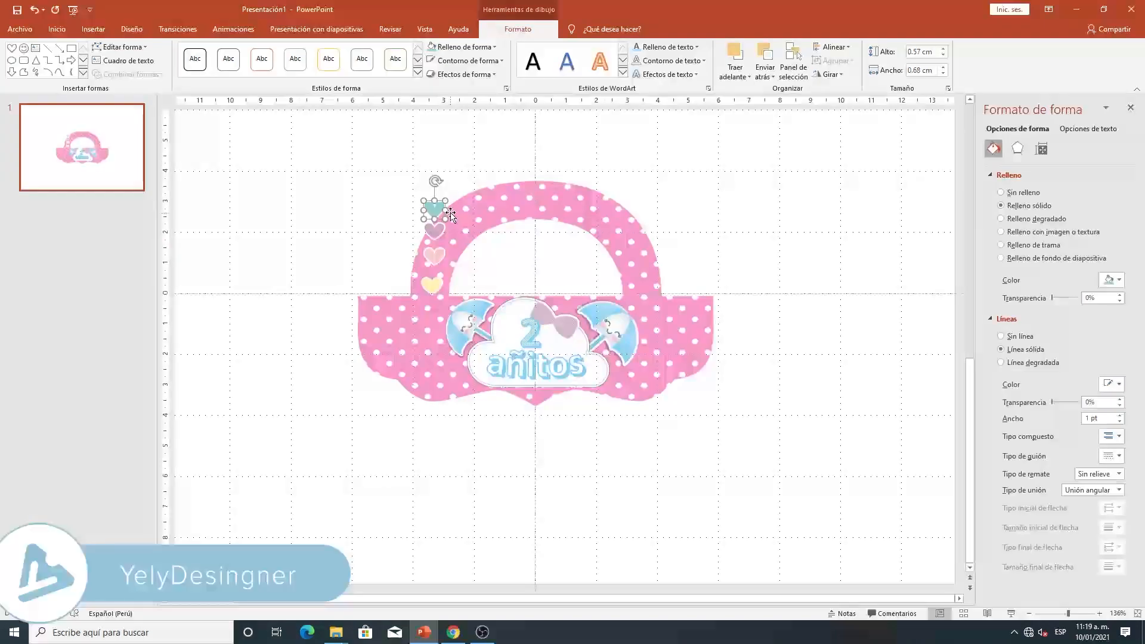
- Spread the pink, lilac and teal hearts along the left half of the handle, with the teal one at its top center
click(1074, 610)
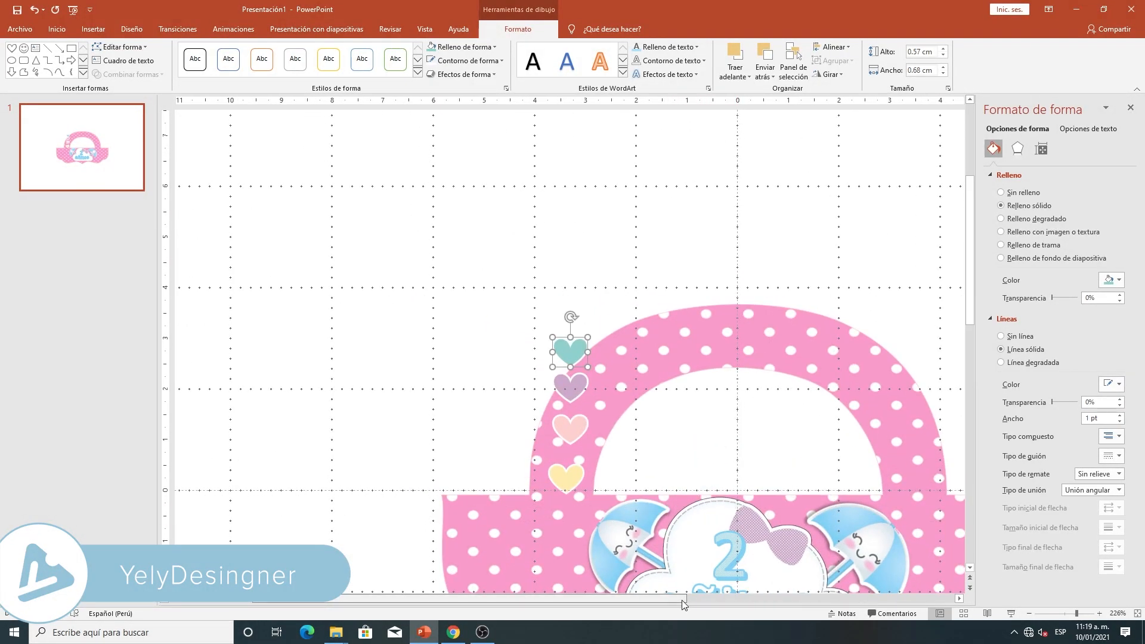
drag(731, 601, 746, 462)
scroll(749, 453, down, 3)
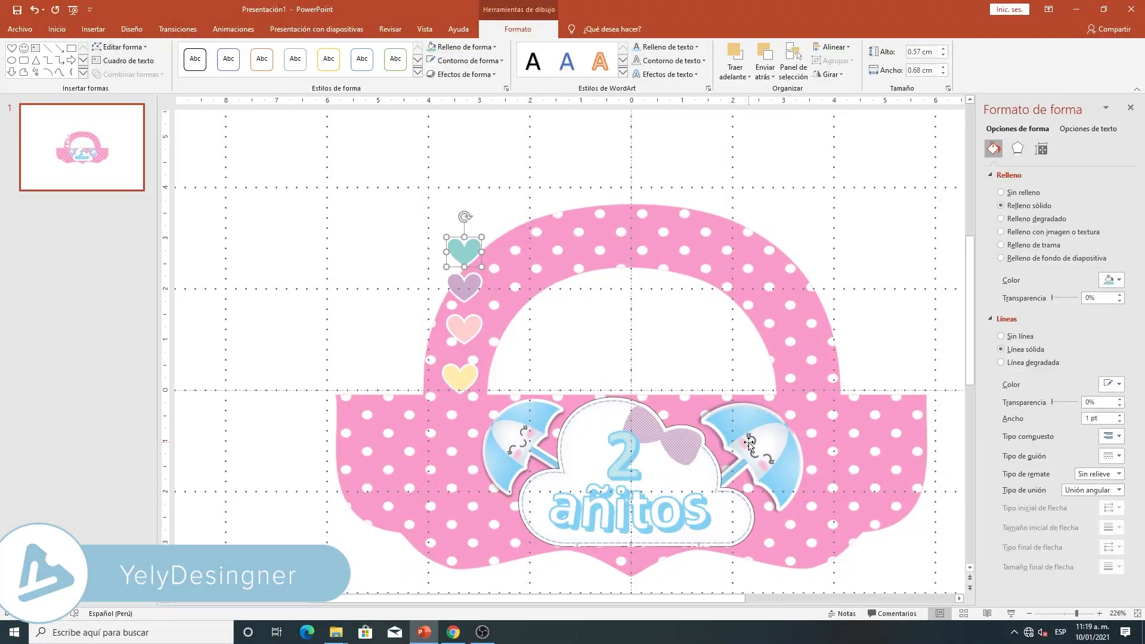
drag(471, 290, 519, 276)
drag(464, 326, 576, 253)
click(525, 275)
drag(478, 248, 645, 209)
click(482, 297)
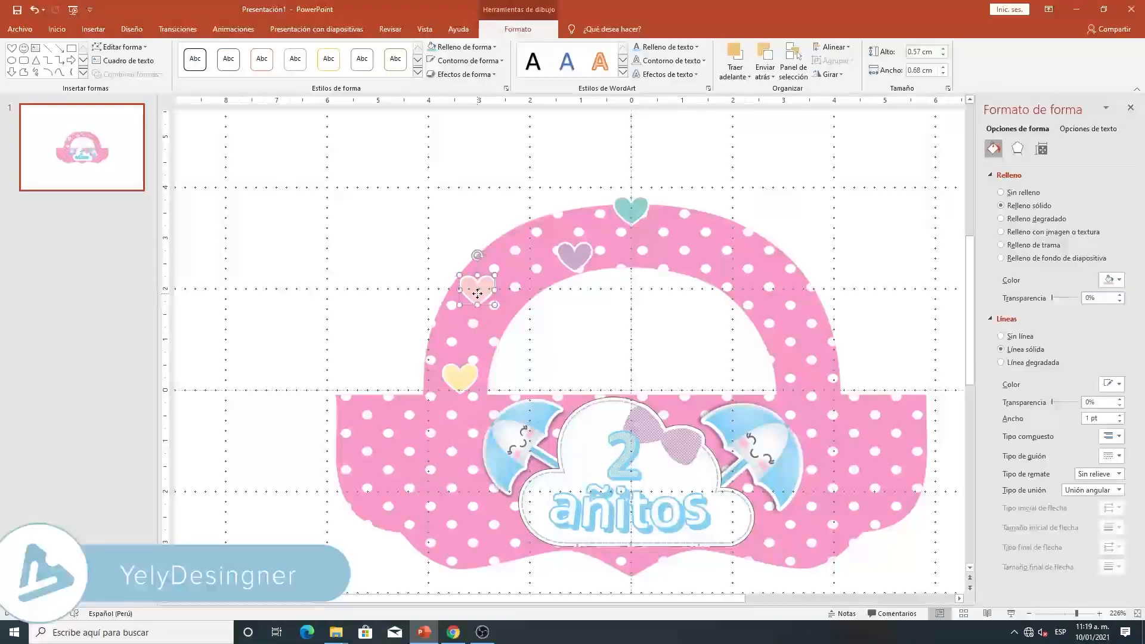
- Place copies of the yellow, pink and lilac hearts down the right half of the handle
click(469, 370)
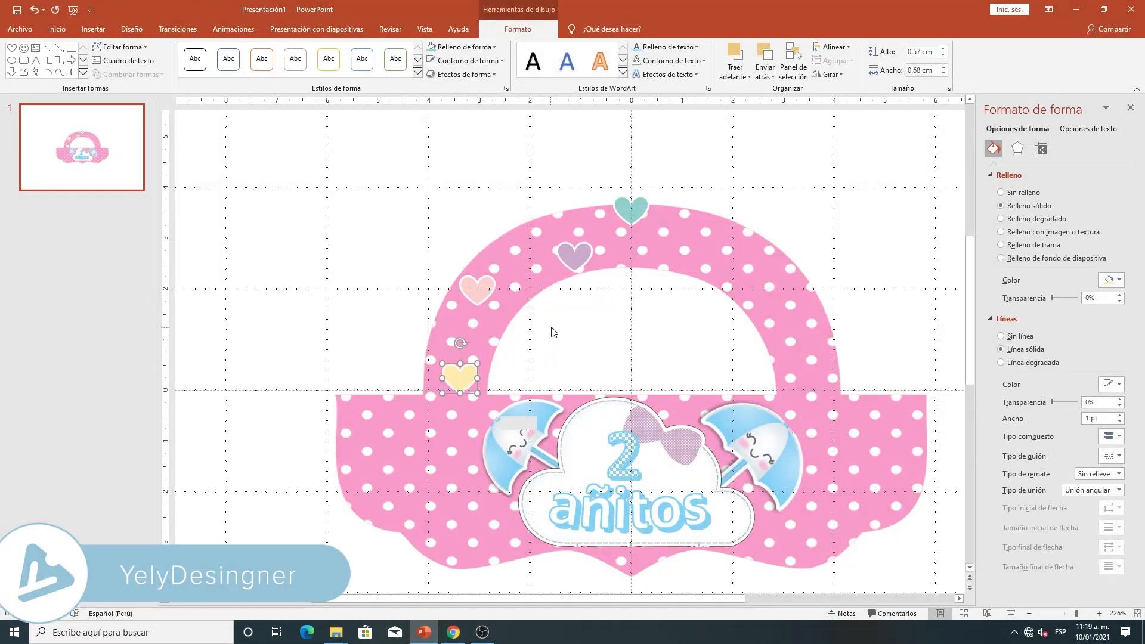
ctrl+drag(461, 376, 702, 261)
ctrl+drag(478, 289, 769, 325)
ctrl+drag(576, 253, 834, 366)
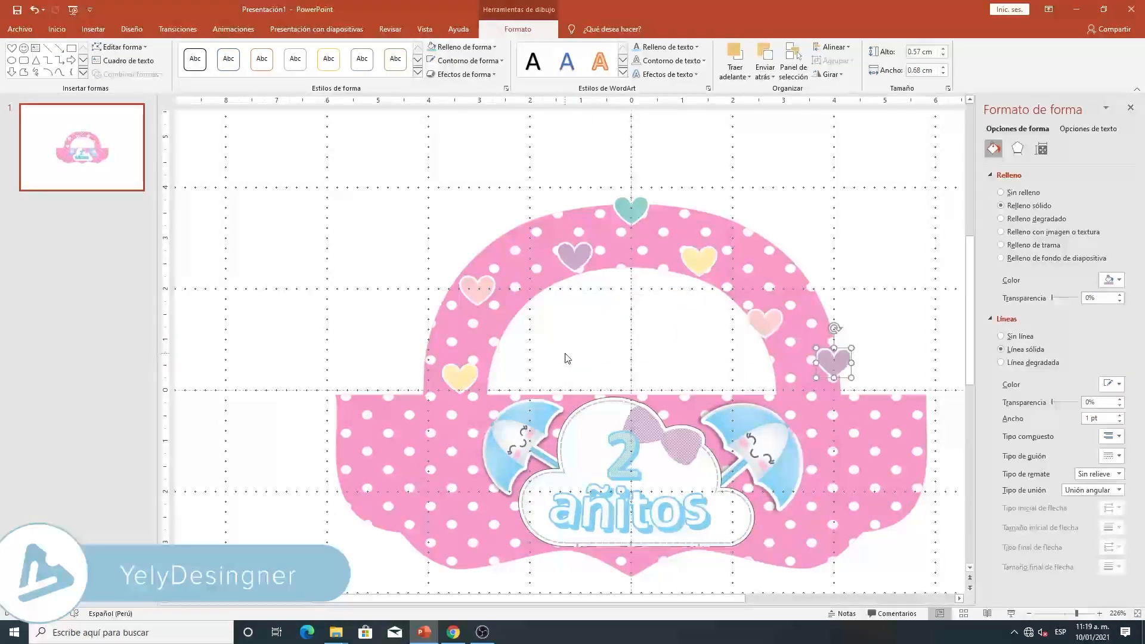
- Tilt the yellow, pink and lilac hearts on the handle's left half, and shift and tilt the teal heart at the top
click(458, 375)
drag(459, 344, 444, 349)
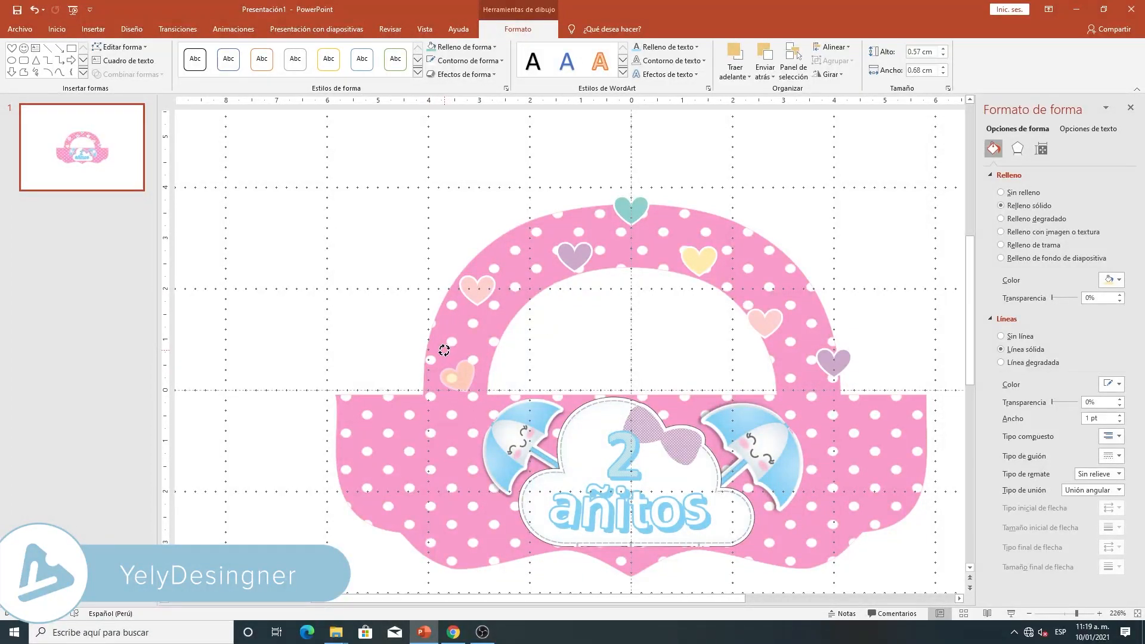
click(488, 289)
mouse_move(478, 254)
mouse_down()
mouse_move(468, 253)
mouse_move(486, 257)
mouse_up()
click(574, 255)
drag(577, 223, 561, 260)
drag(630, 219, 619, 226)
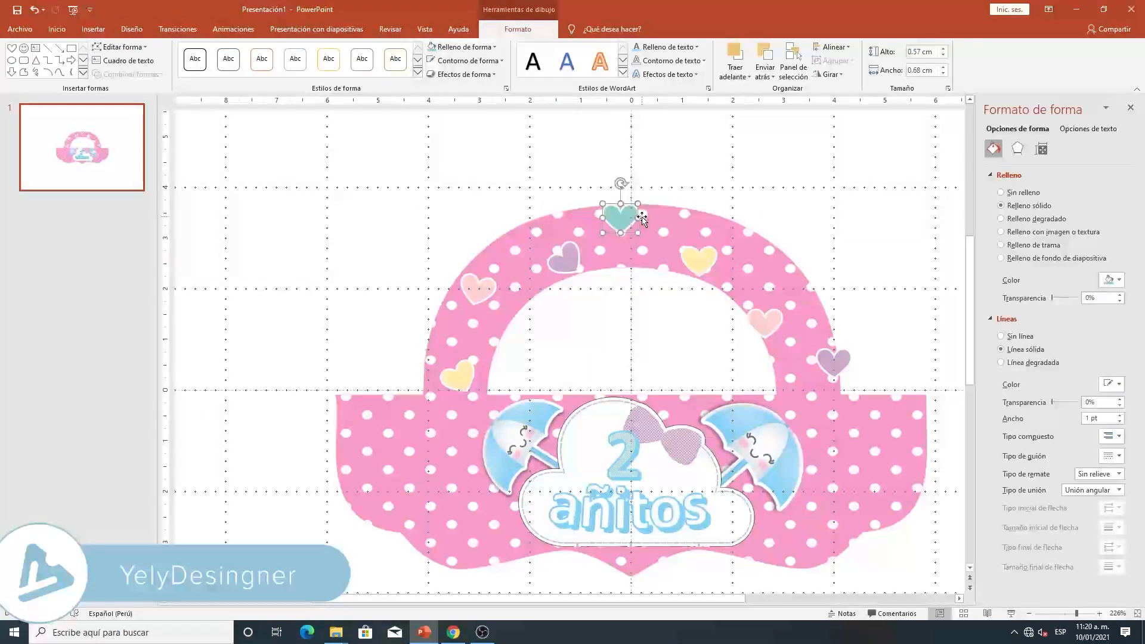
drag(621, 183, 622, 221)
- Tilt the yellow and lilac hearts on the handle's right half and adjust the positions of all three hearts there
click(699, 260)
mouse_move(697, 224)
mouse_down()
mouse_move(677, 225)
mouse_move(688, 233)
mouse_up()
drag(771, 322, 778, 318)
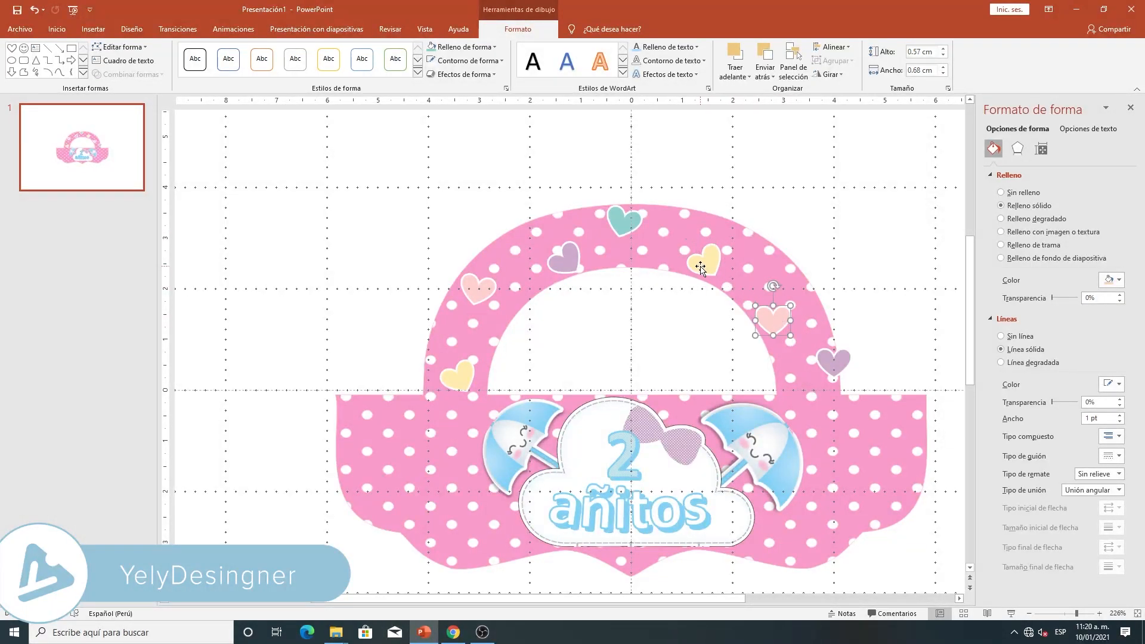
drag(700, 268, 715, 263)
drag(770, 314, 768, 320)
mouse_move(835, 364)
mouse_down()
mouse_move(814, 375)
mouse_move(795, 358)
mouse_move(834, 378)
mouse_up()
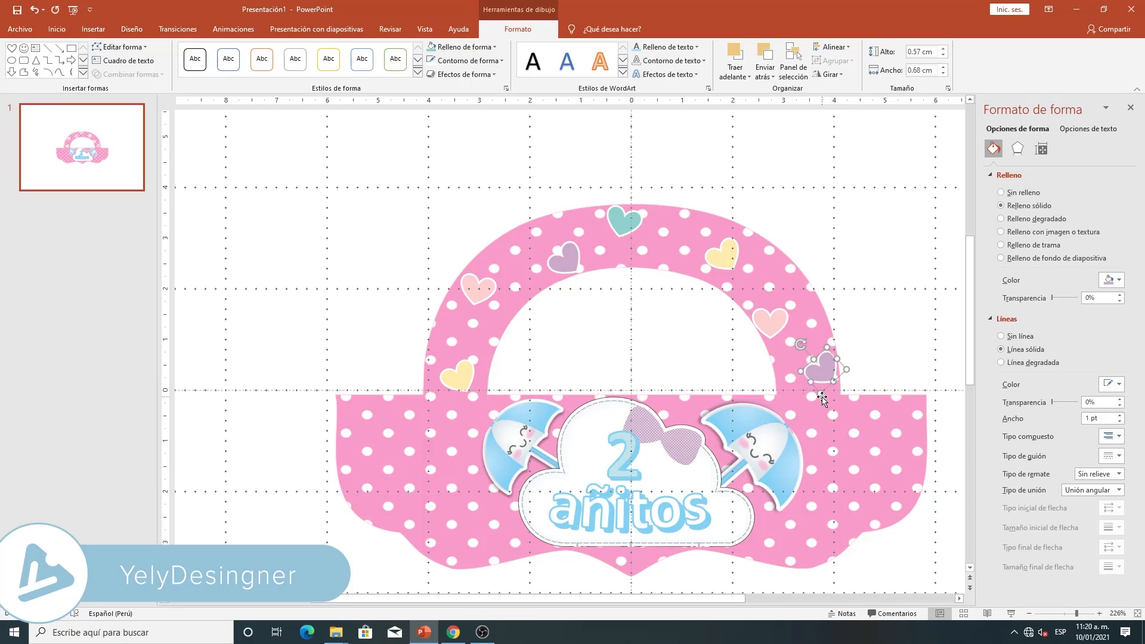
click(867, 311)
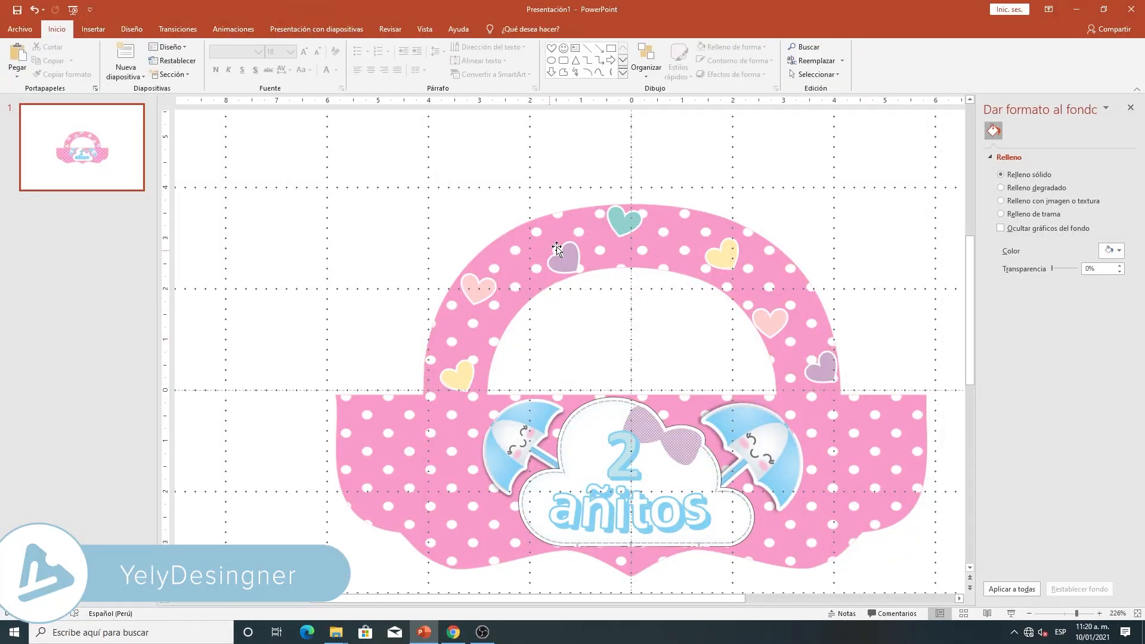
drag(718, 254, 713, 251)
drag(778, 334, 778, 327)
click(853, 266)
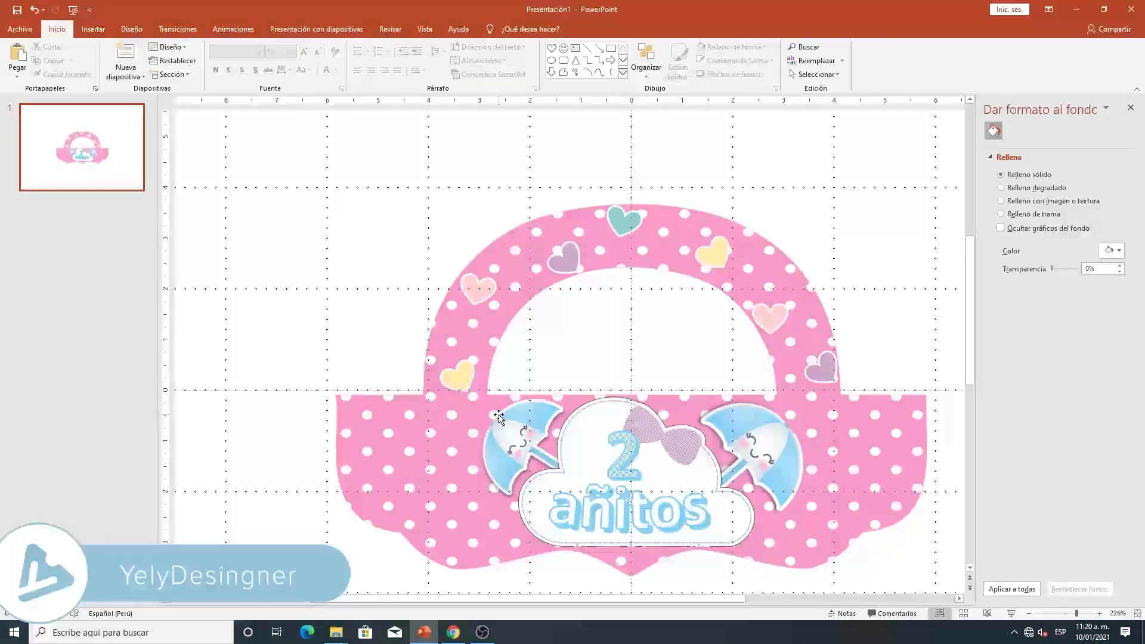
- Group the bag shape, cloud title, umbrellas and all hearts into a single object
click(1068, 616)
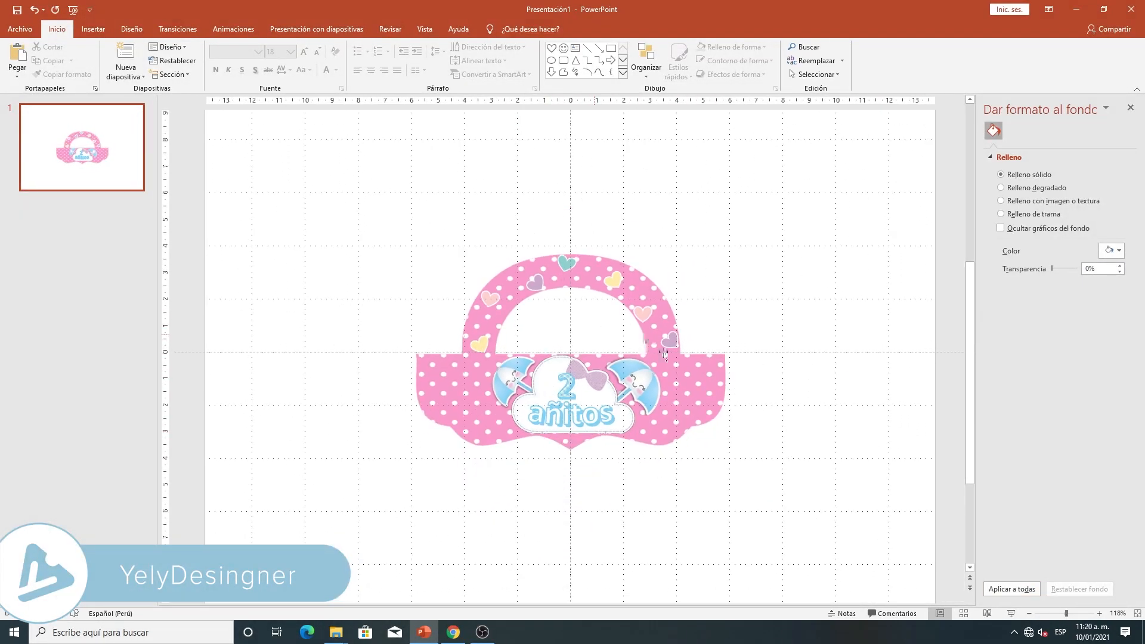
drag(334, 204, 819, 530)
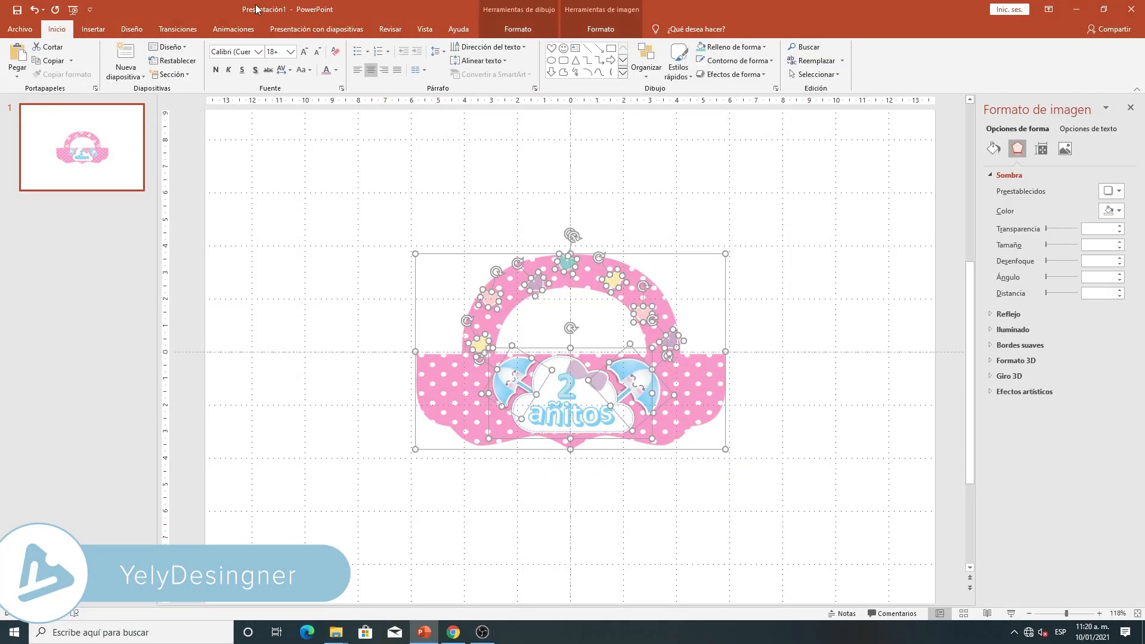
right_click(561, 260)
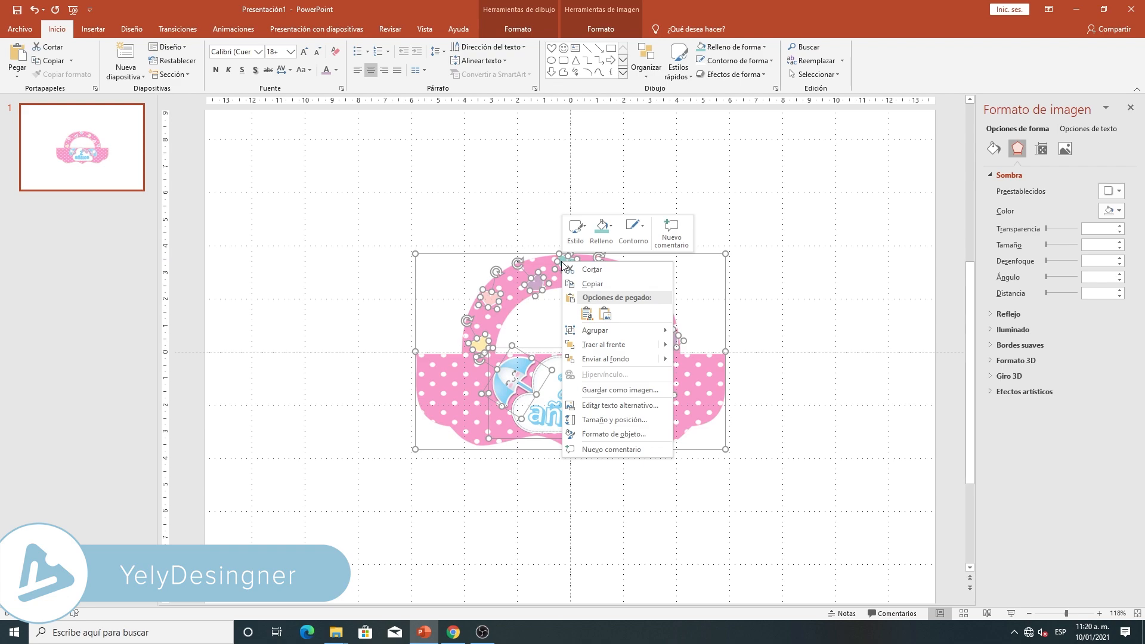
mouse_move(588, 331)
click(705, 332)
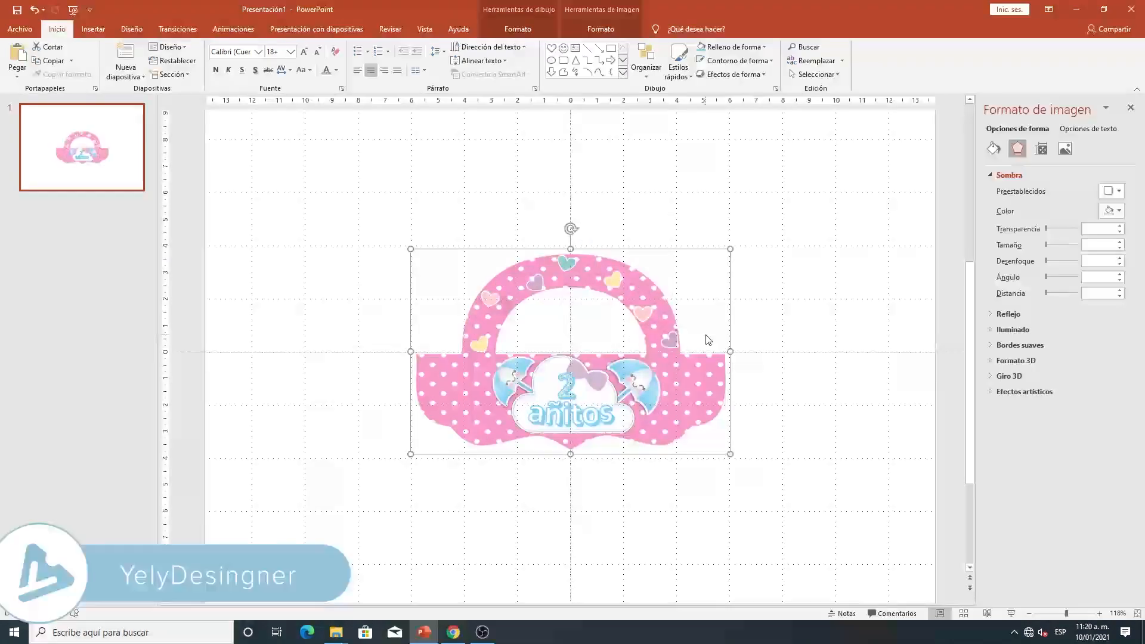
- Move the grouped bag to the lower half of the slide and place a copy of it above
drag(606, 266, 582, 360)
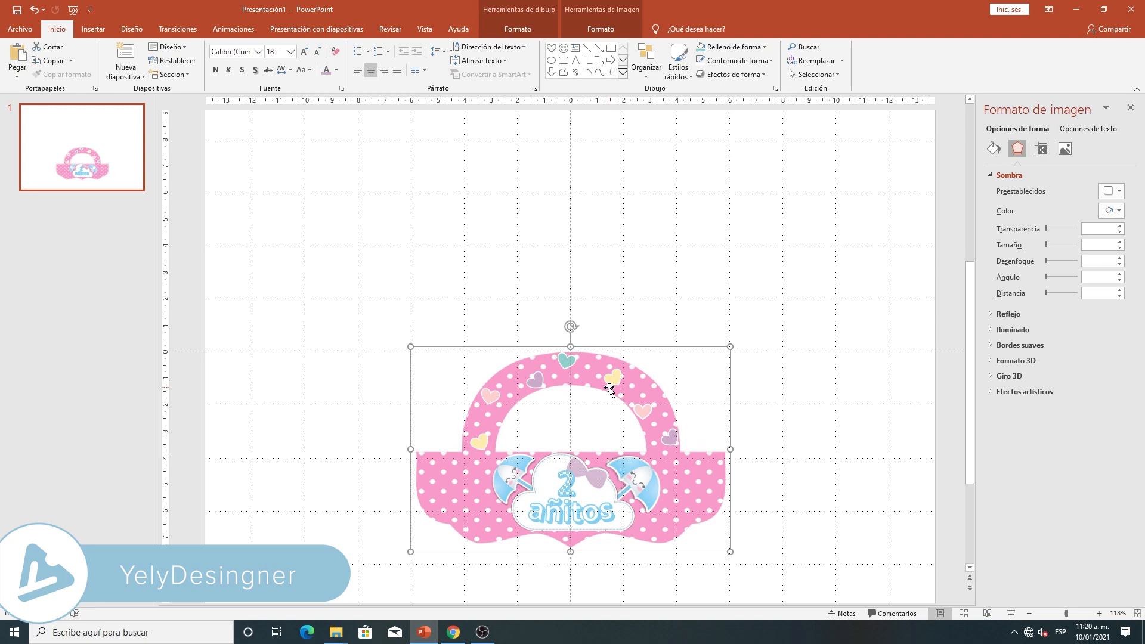
key(ctrl+v)
drag(660, 429, 662, 218)
scroll(662, 215, up, 1)
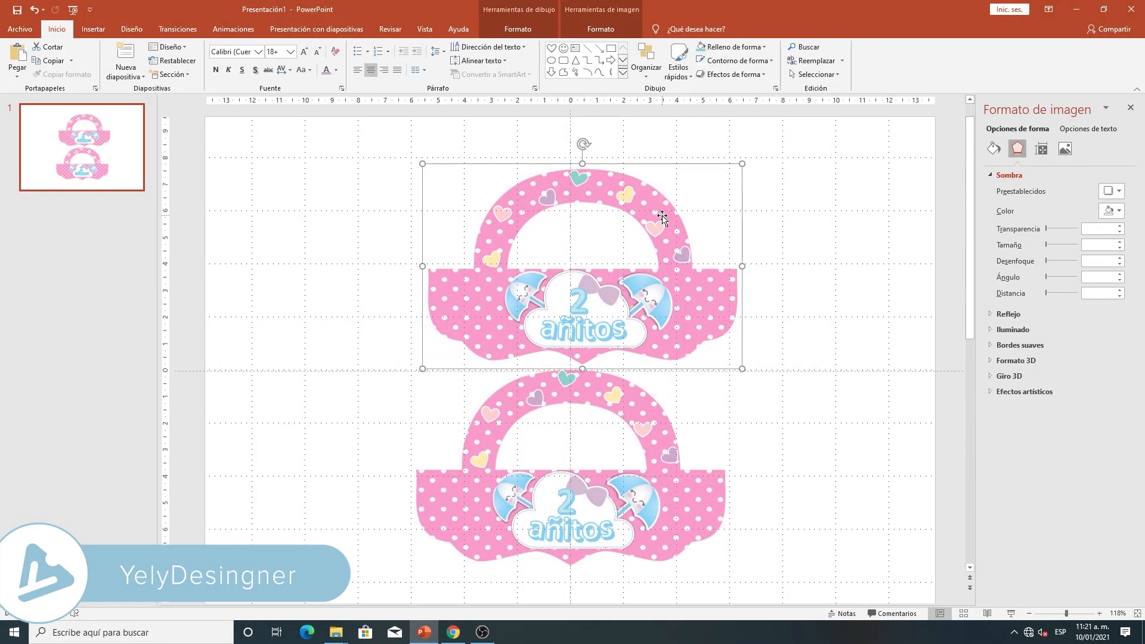
- Turn the upper bag copy upside down and align it so both handles meet at the slide's center
double_click(621, 197)
drag(584, 146, 603, 356)
scroll(644, 483, up, 8)
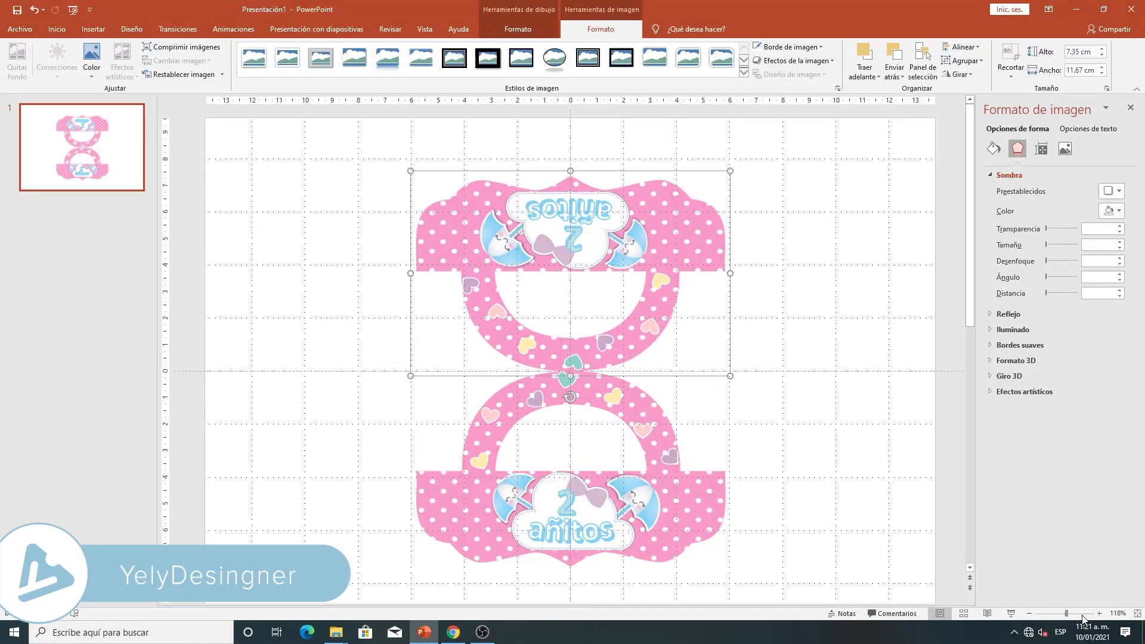
scroll(644, 483, down, 3)
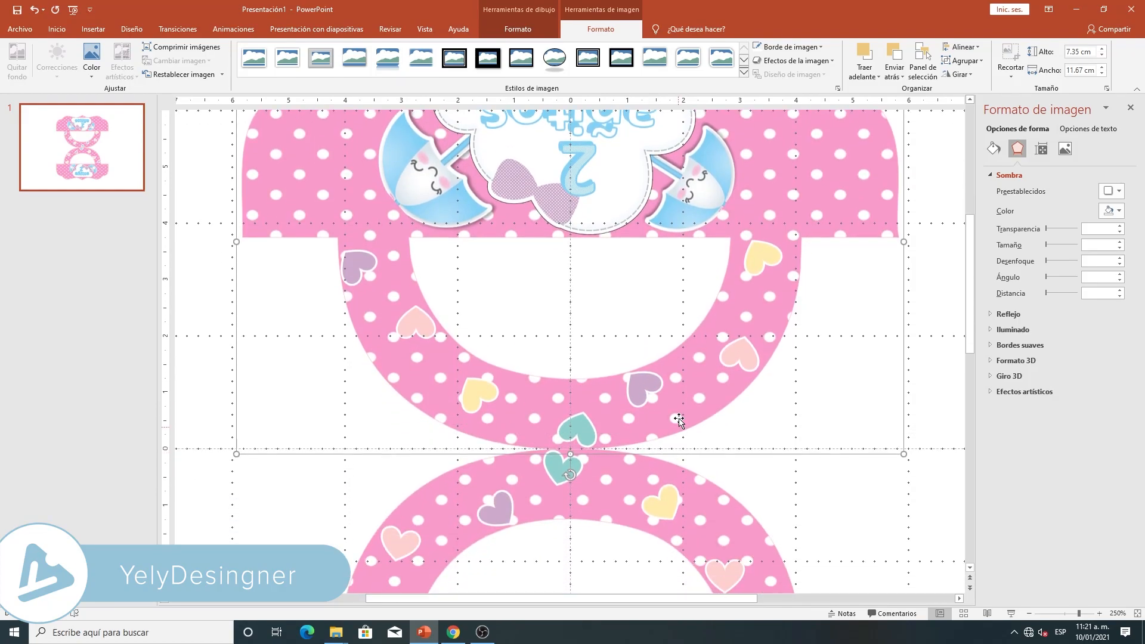
drag(672, 414, 672, 402)
click(820, 493)
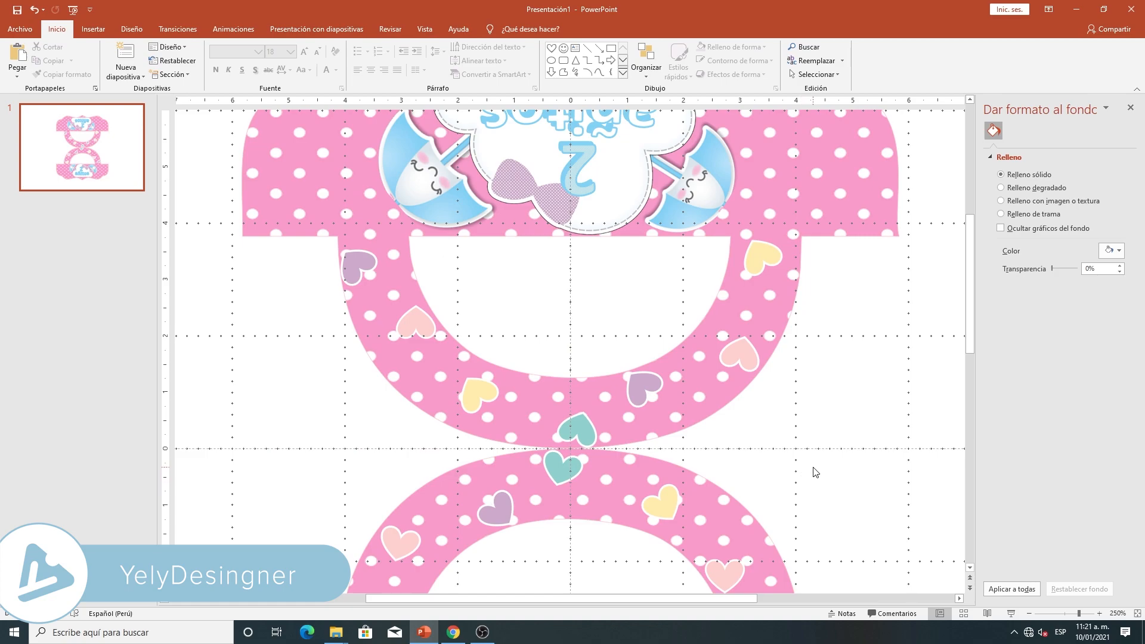
- Hide the ruler, gridlines and guides
drag(1073, 617, 1065, 618)
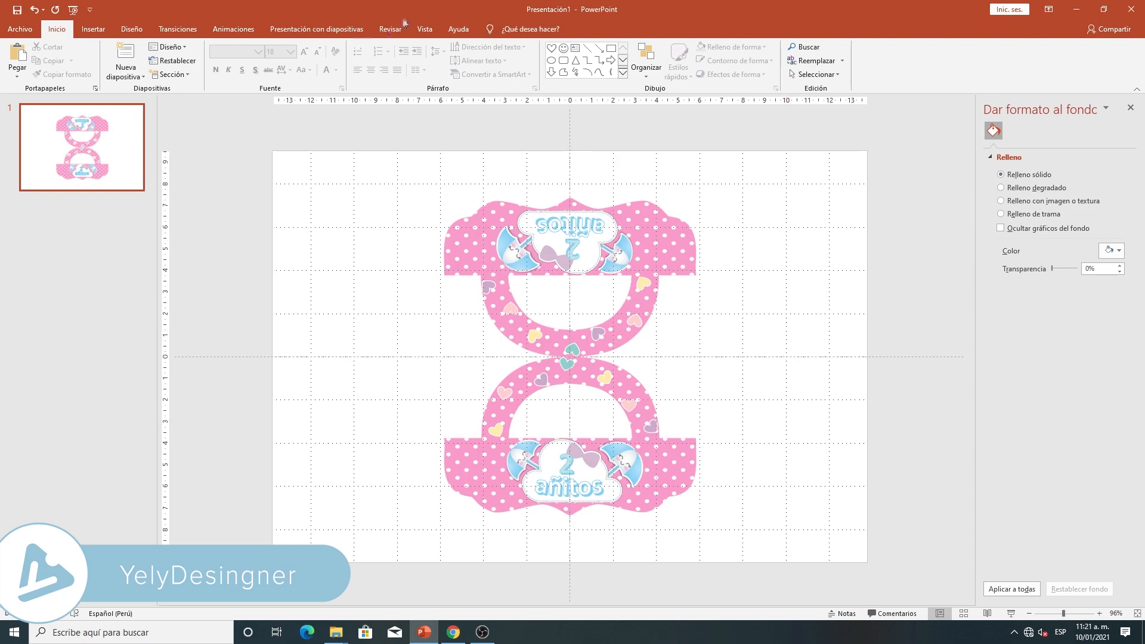
click(424, 29)
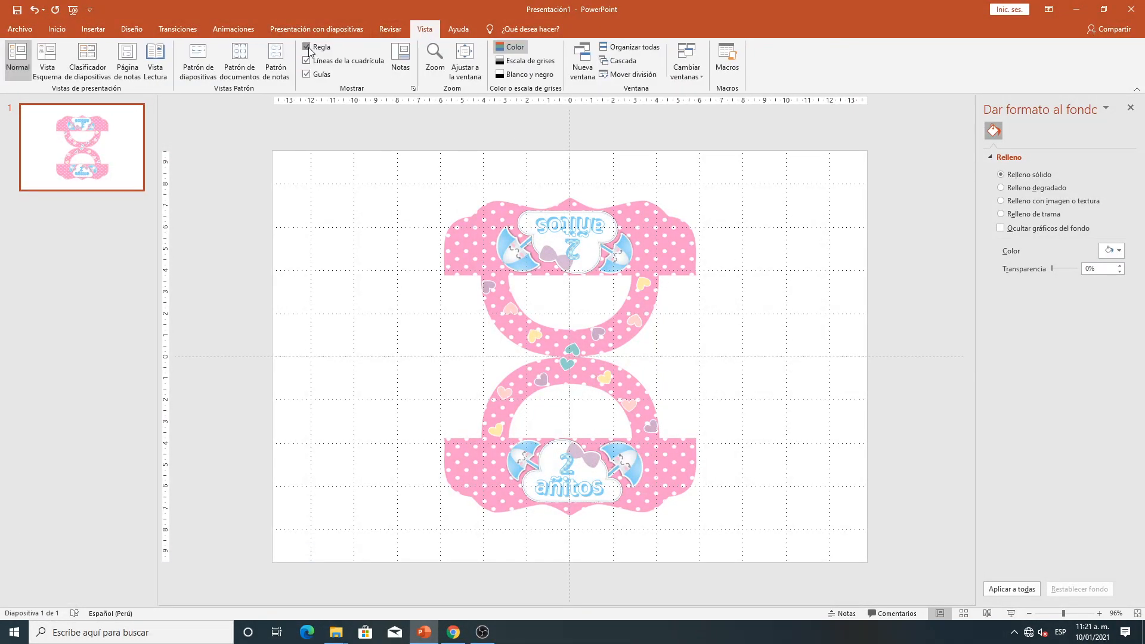
click(308, 47)
click(306, 60)
click(307, 74)
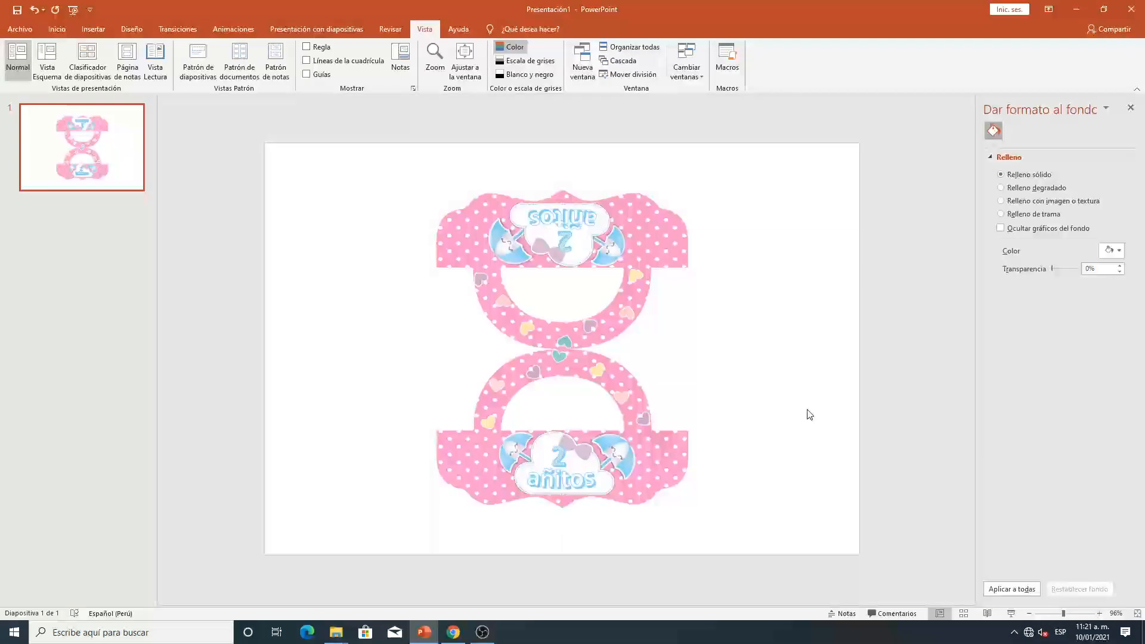
click(1080, 614)
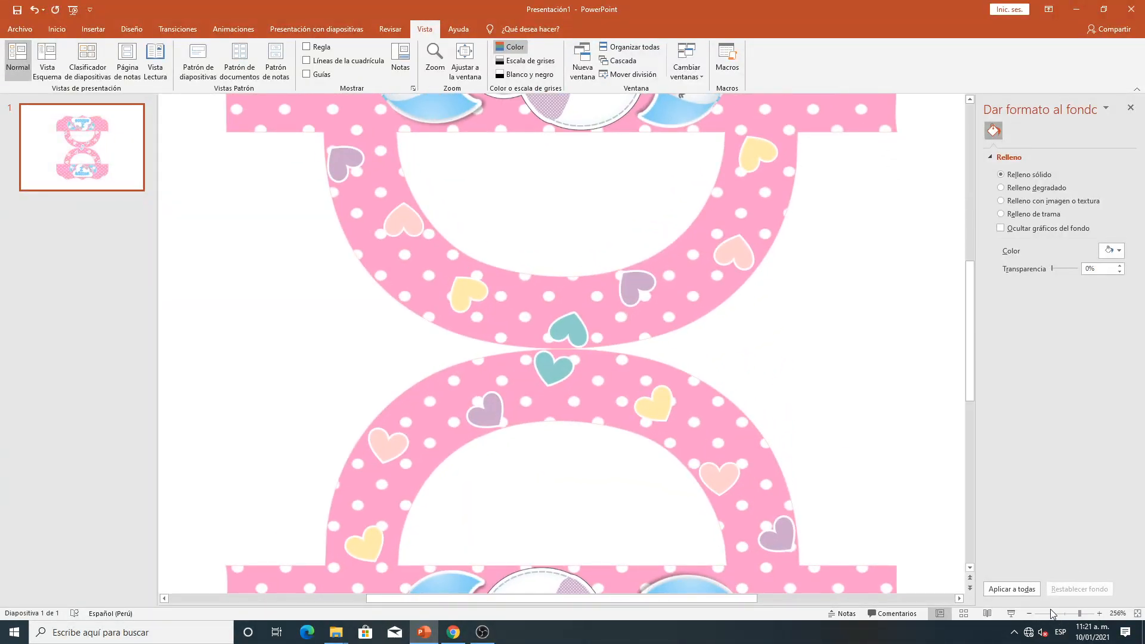
drag(1080, 616, 1062, 611)
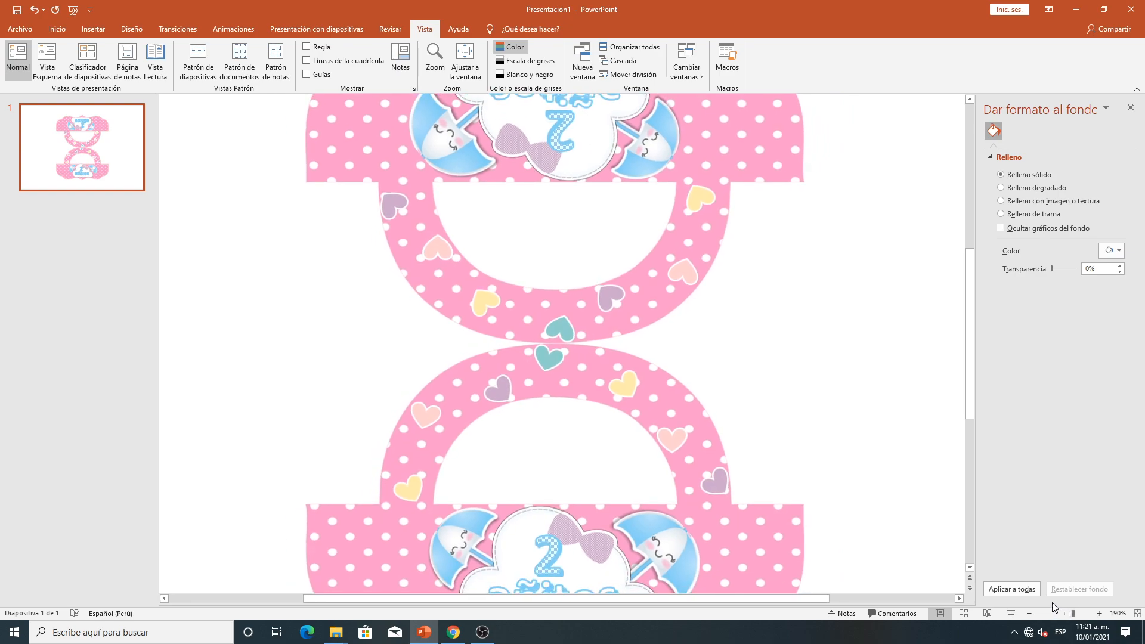
click(1068, 615)
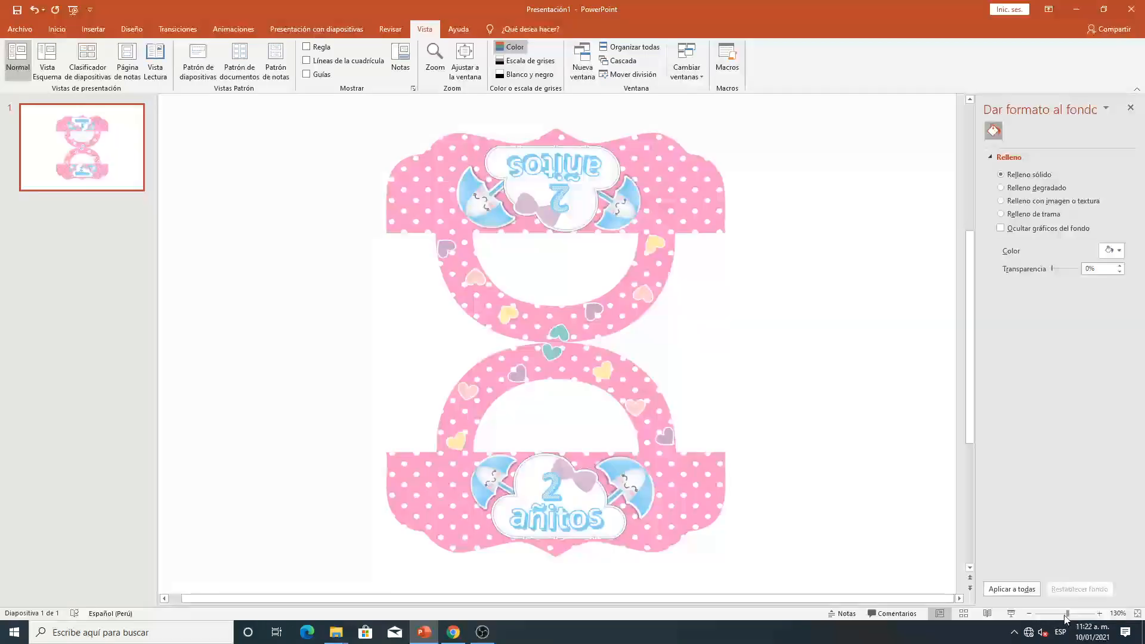
click(1052, 614)
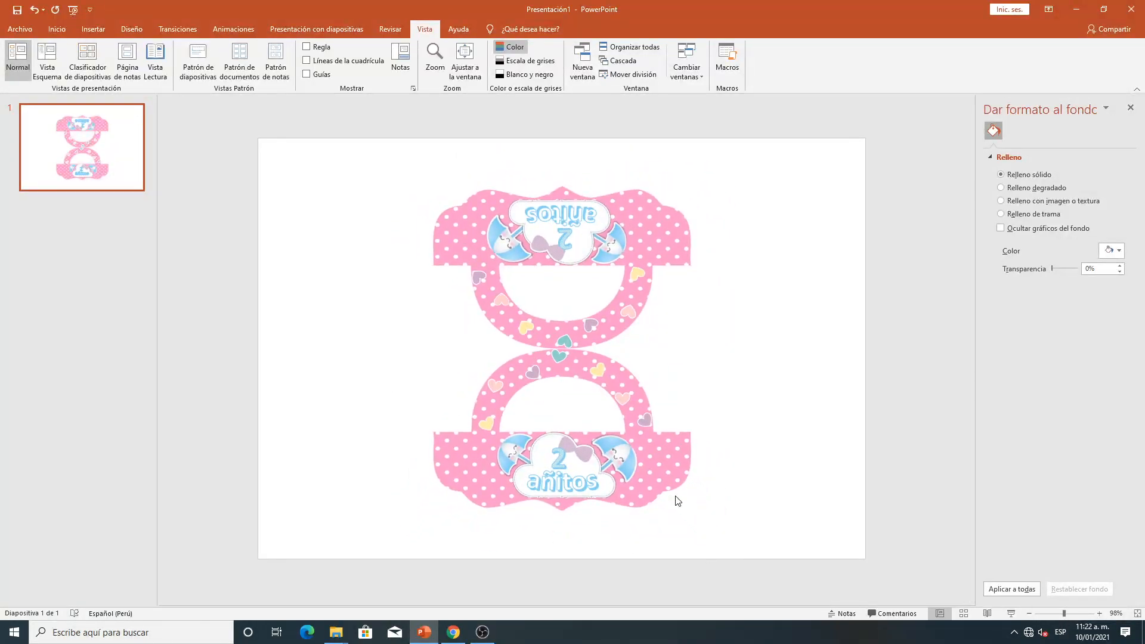